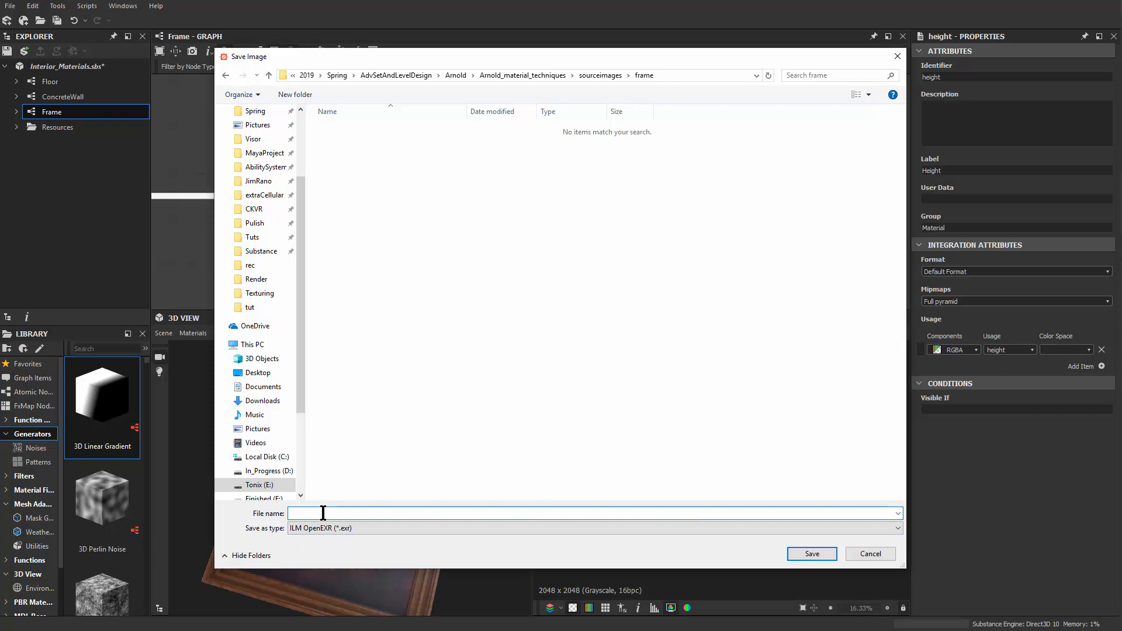
Step: Save the height map as Frame_Height_16Bit in ILM OpenEXR format in the frame source images folder
type("Frame_")
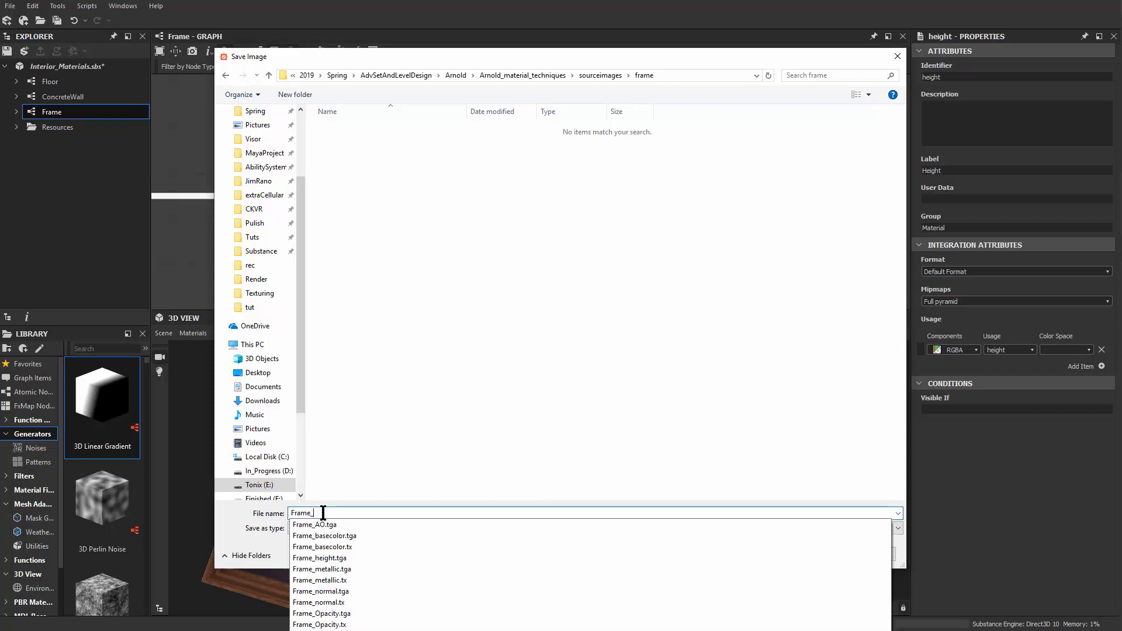
type("Hi")
key("BackSpace")
key("BackSpace")
type("eigh")
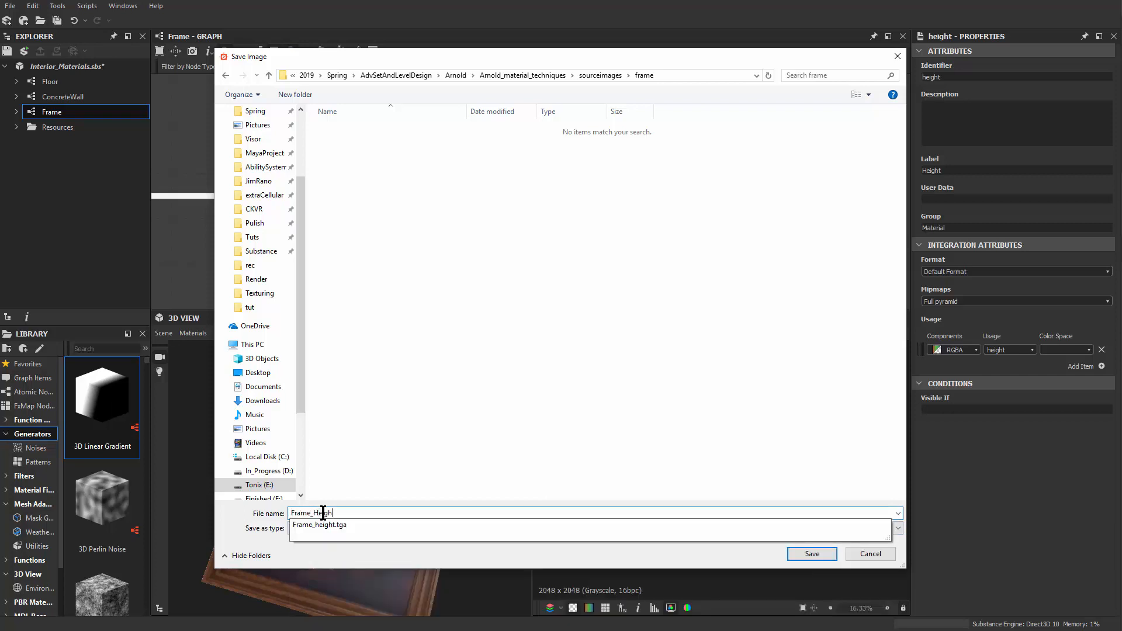
type("t_16Bit")
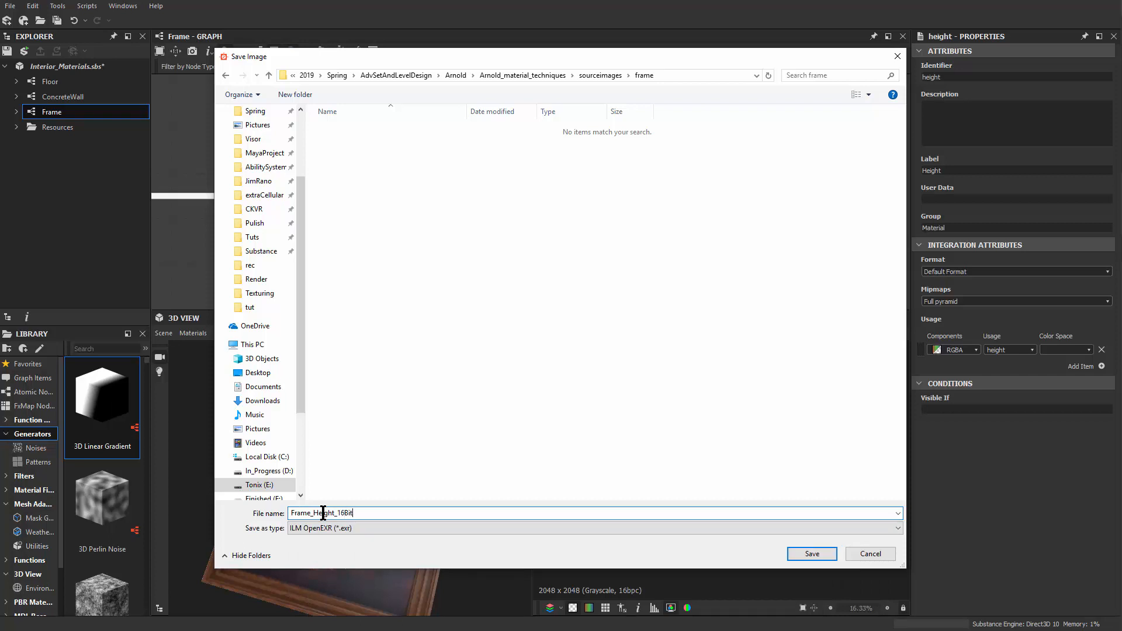
left_click(798, 553)
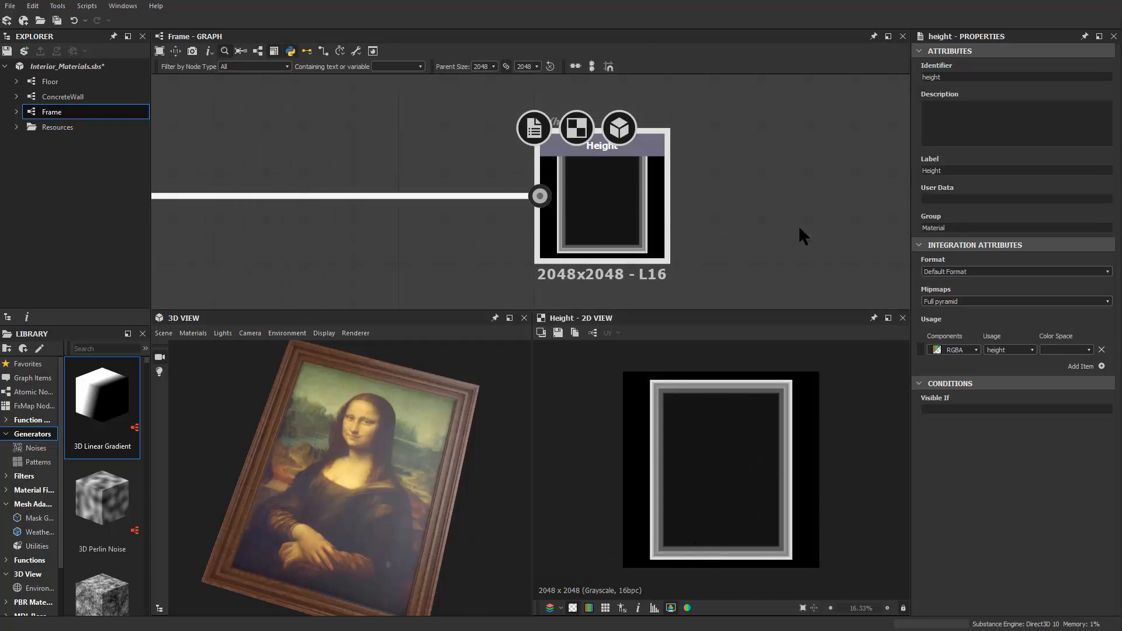
Step: Load Frame_Height_16Bit.exr as the image file of the aiImage3 node
left_click(801, 175)
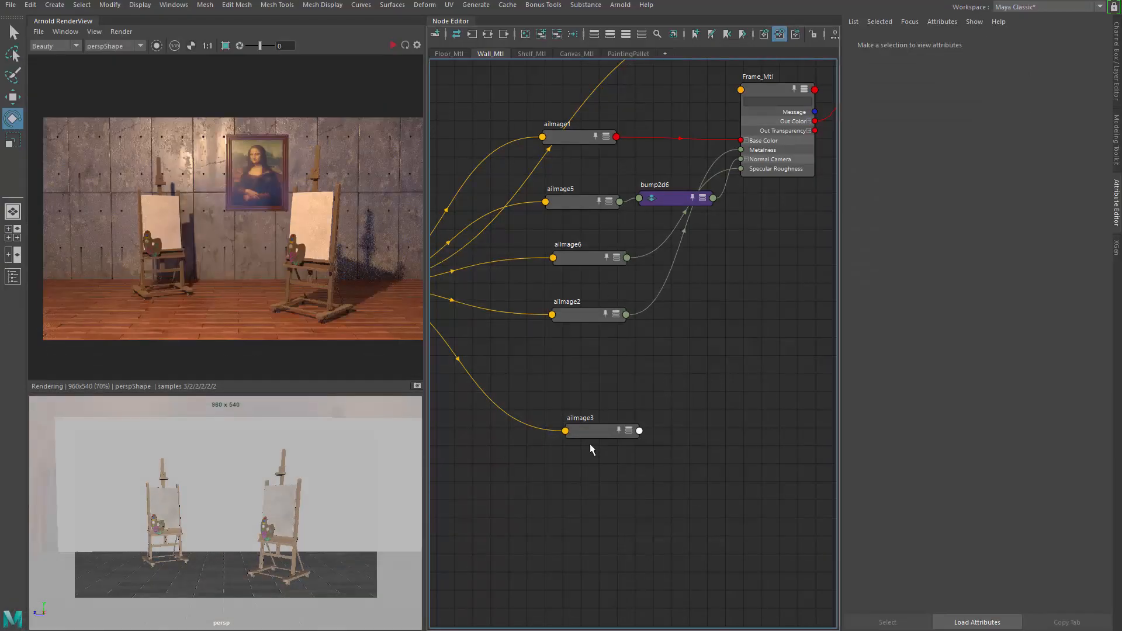
scroll(666, 453, "up", 3)
left_click(524, 413)
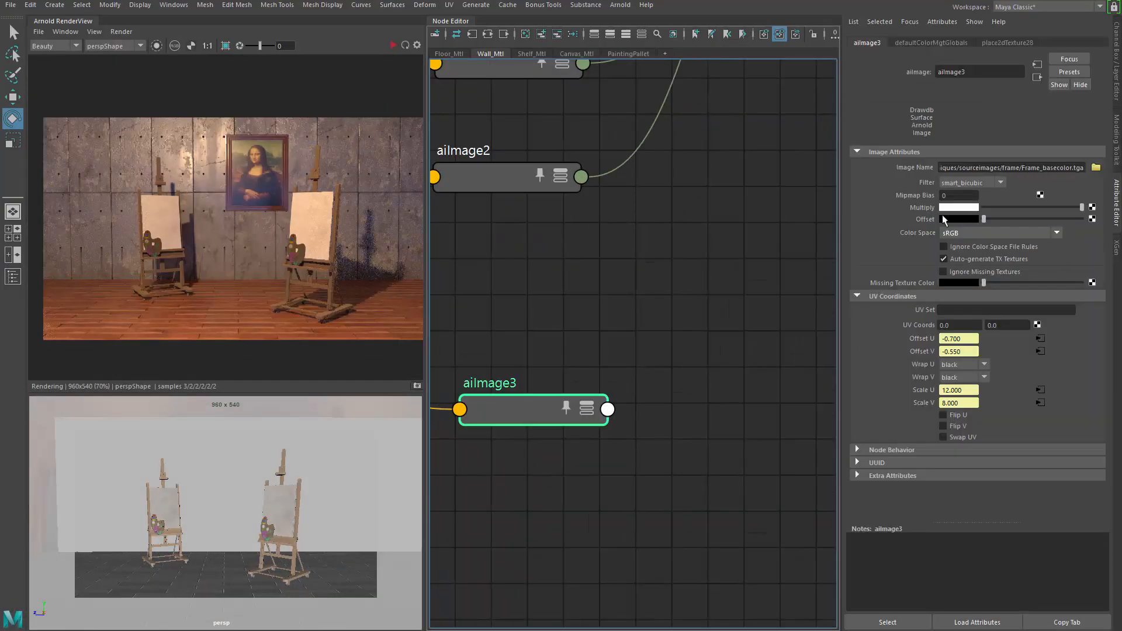
scroll(529, 412, "down", 5)
scroll(531, 409, "up", 3)
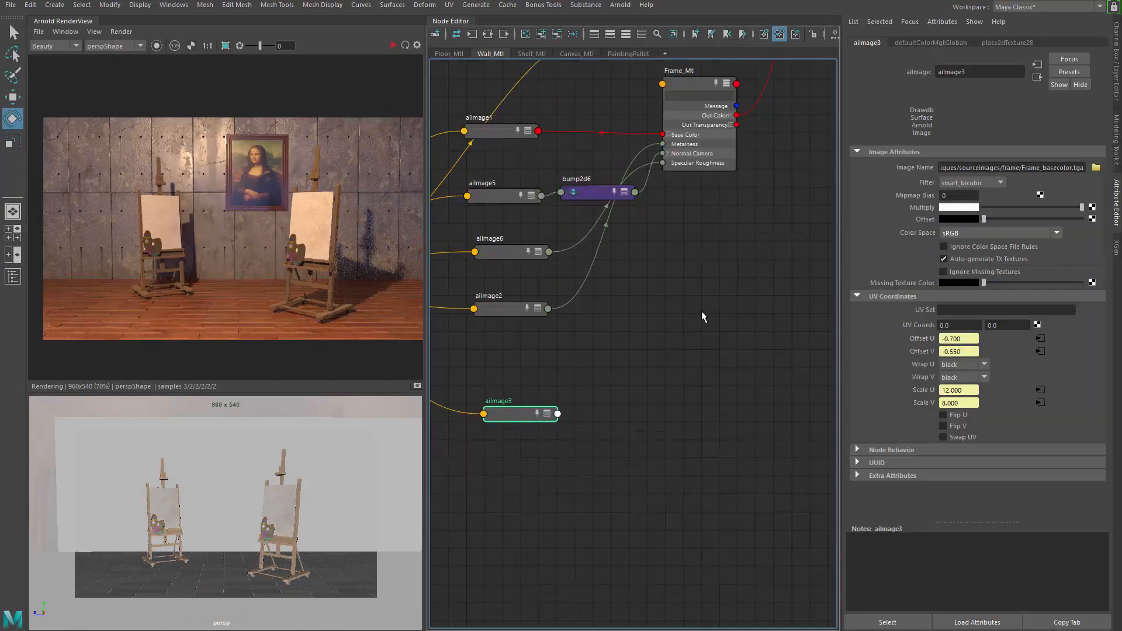
left_click(1096, 167)
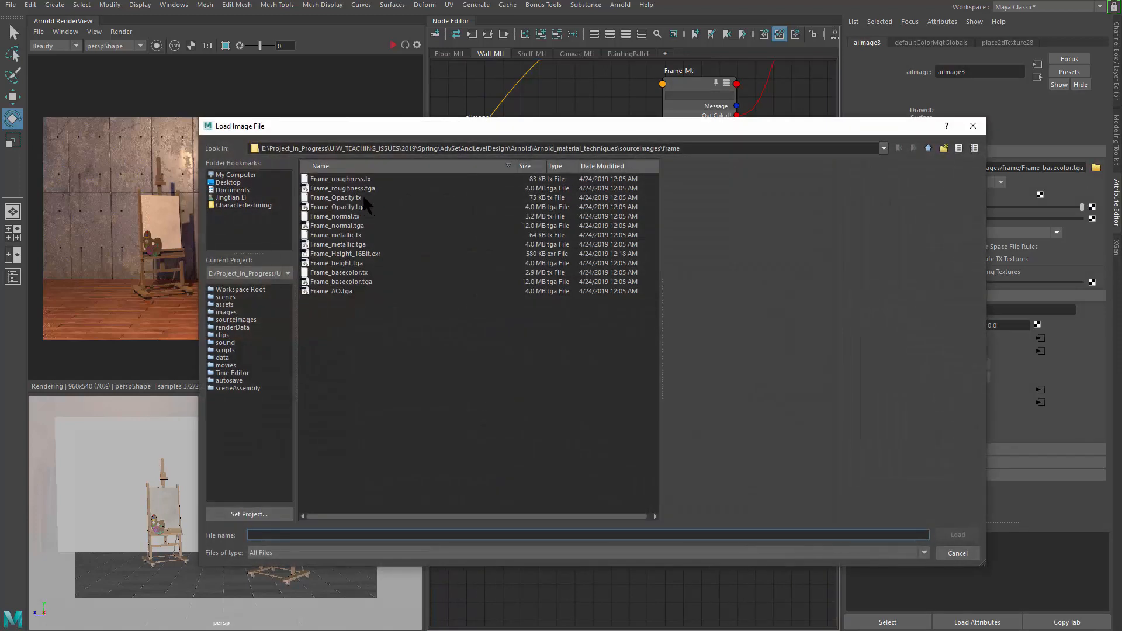
left_click(366, 255)
left_click(956, 535)
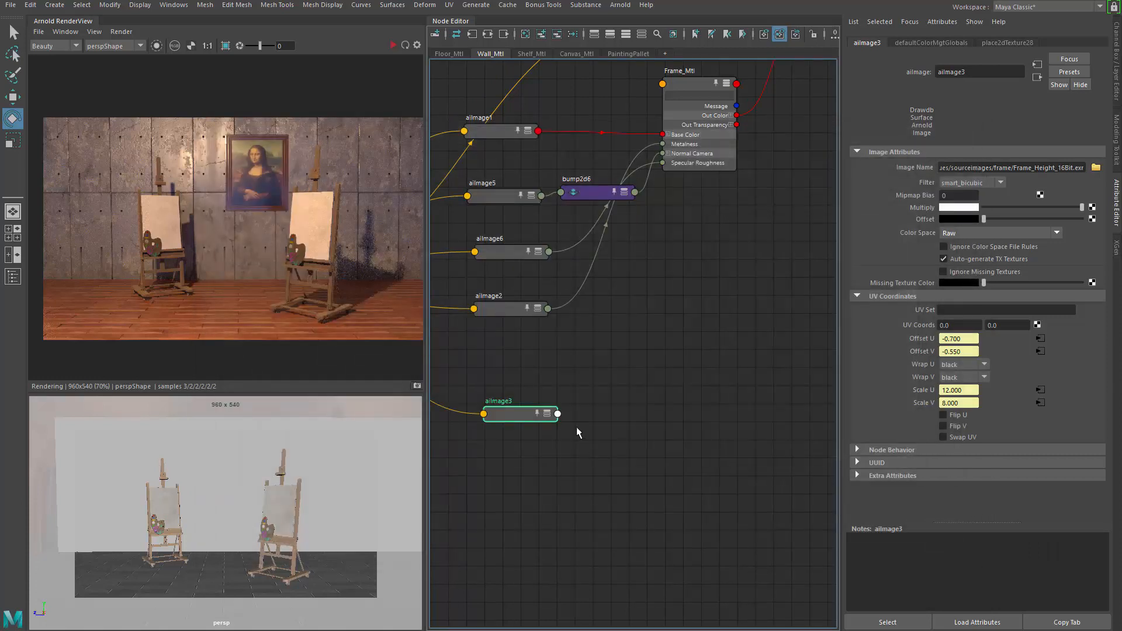
Step: Move the aiMixShader1SG shading group node down next to the aiImage3 node
scroll(606, 376, "down", 3)
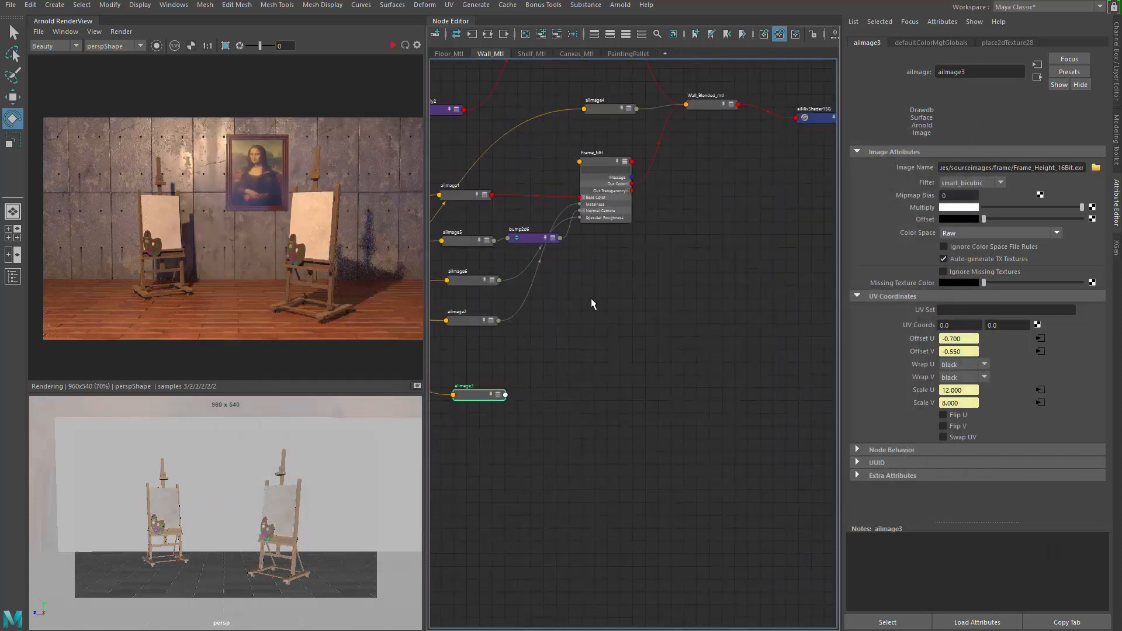
middle_click_drag(585, 333, 558, 342, "alt")
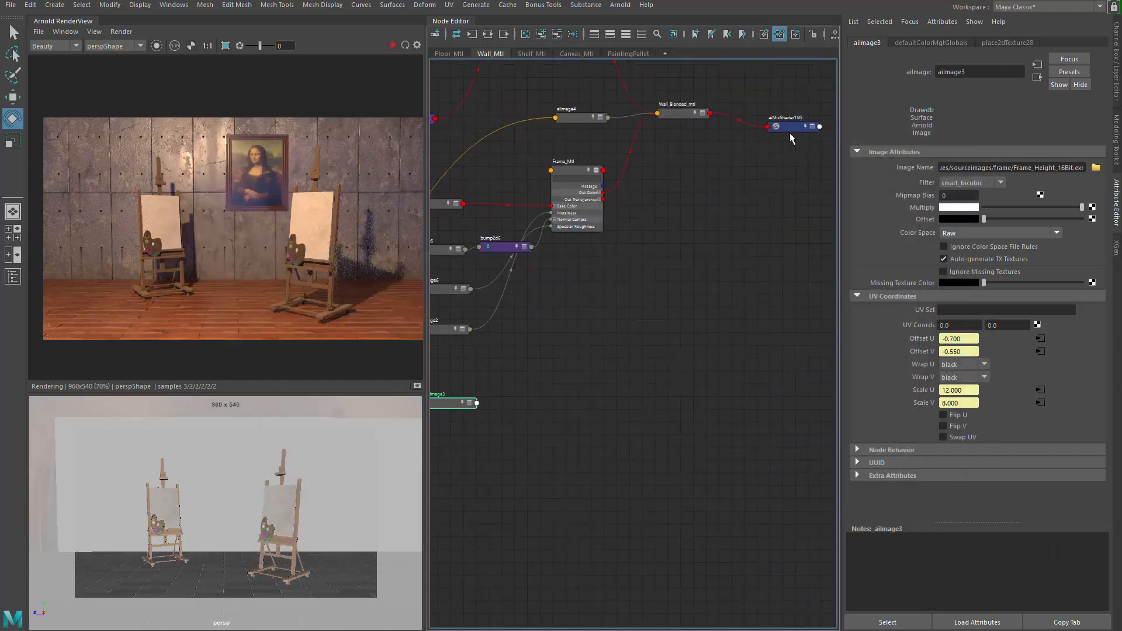
left_click(790, 139)
left_click_drag(788, 140, 773, 403)
scroll(774, 429, "up", 4)
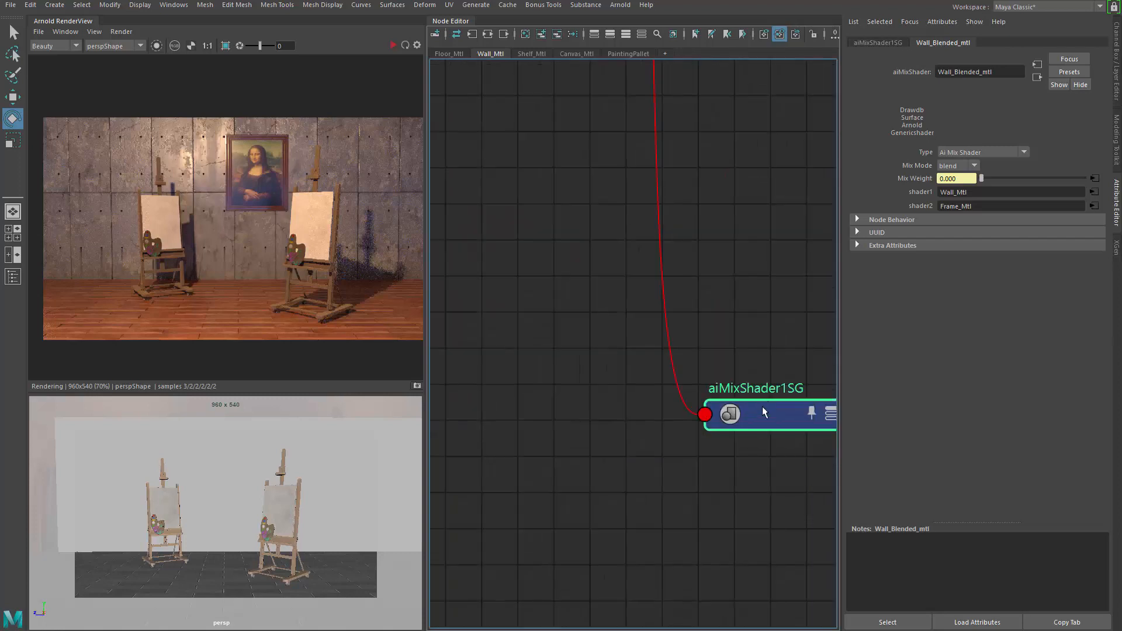
scroll(750, 398, "down", 4)
middle_click_drag(624, 400, 750, 370, "alt")
middle_click_drag(679, 373, 498, 325, "alt")
middle_click_drag(564, 351, 668, 336, "alt")
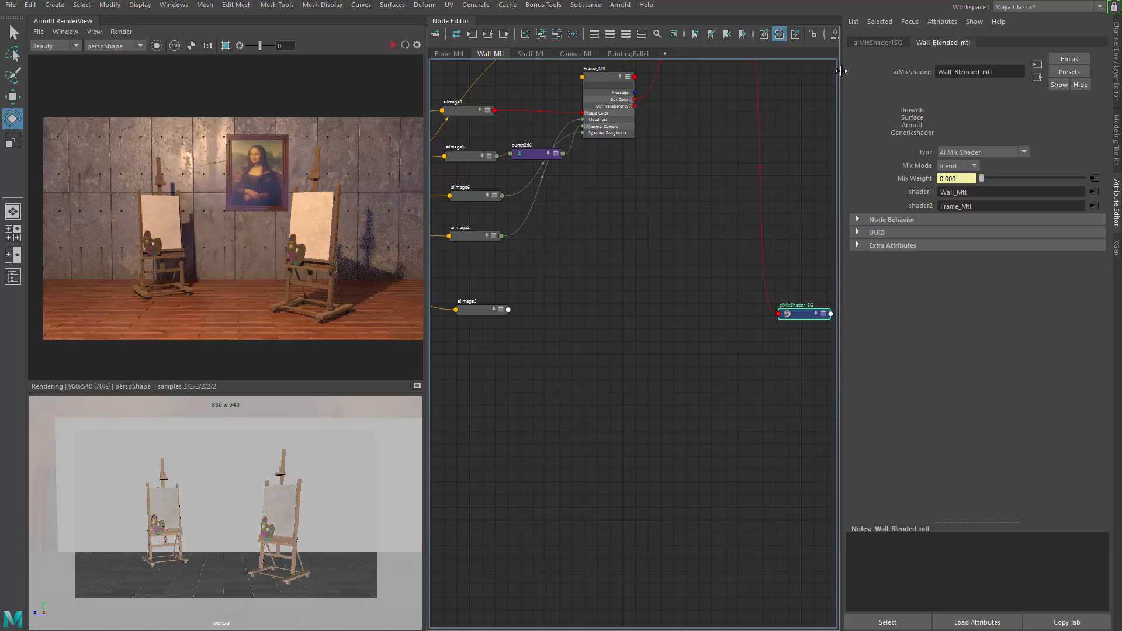
Step: Connect aiImage3's output to the shading group's displacement input
left_click(871, 44)
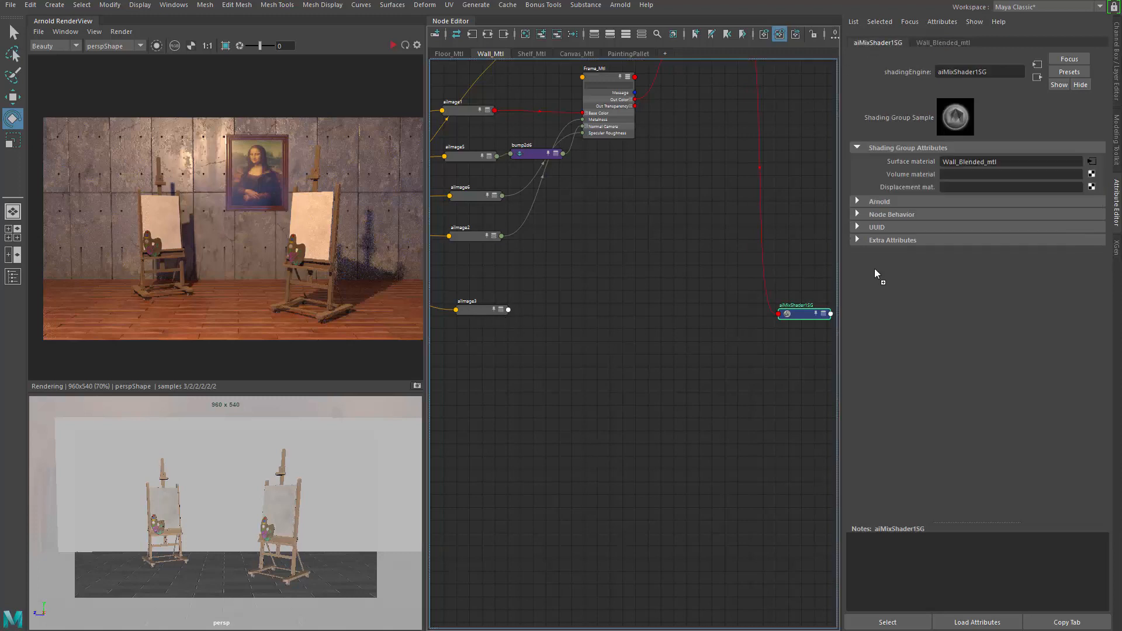
middle_click_drag(911, 187, 911, 187)
left_click_drag(624, 365, 608, 297)
scroll(685, 330, "up", 2)
middle_click_drag(607, 297, 693, 306, "alt")
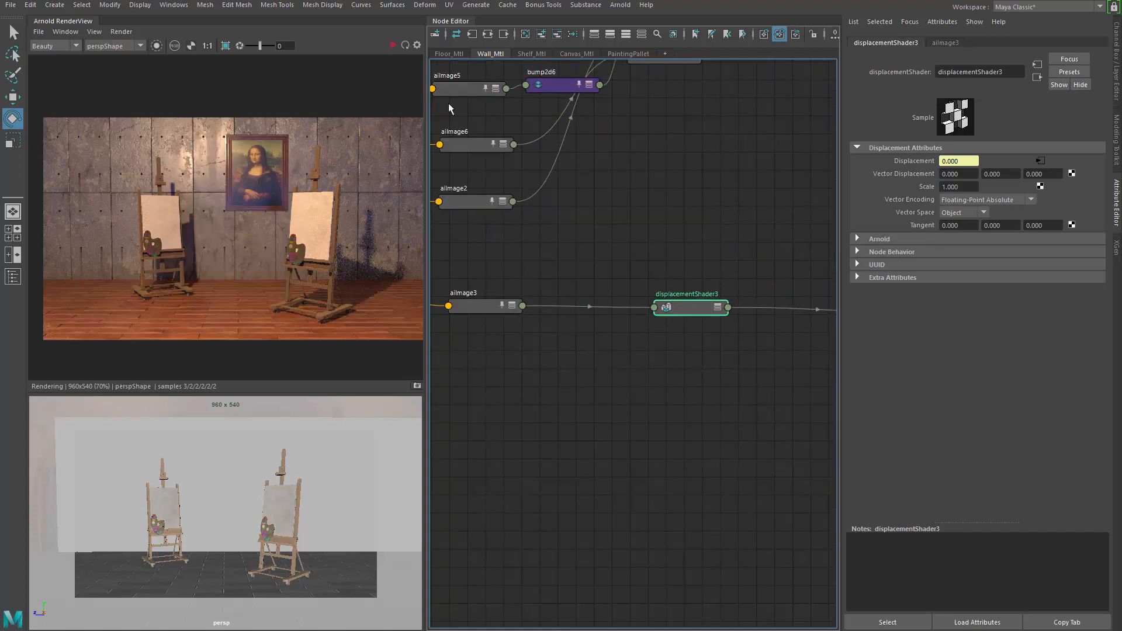
Step: Select the wall and set its Arnold subdivision to catclark with 6 iterations
left_click(240, 515)
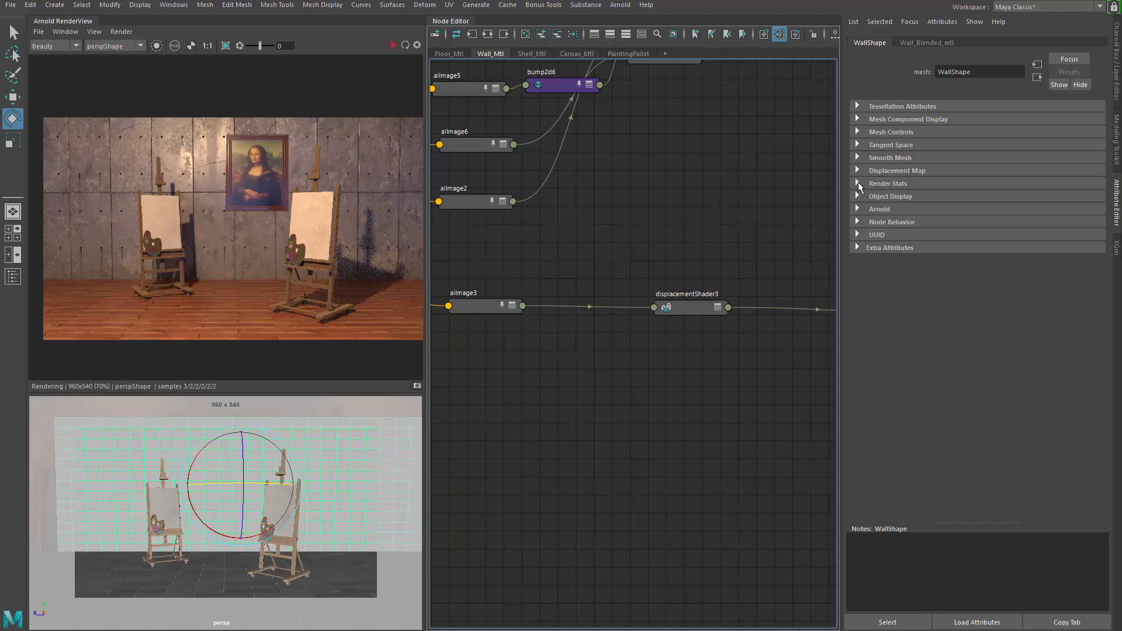
left_click(886, 210)
scroll(938, 385, "down", 3)
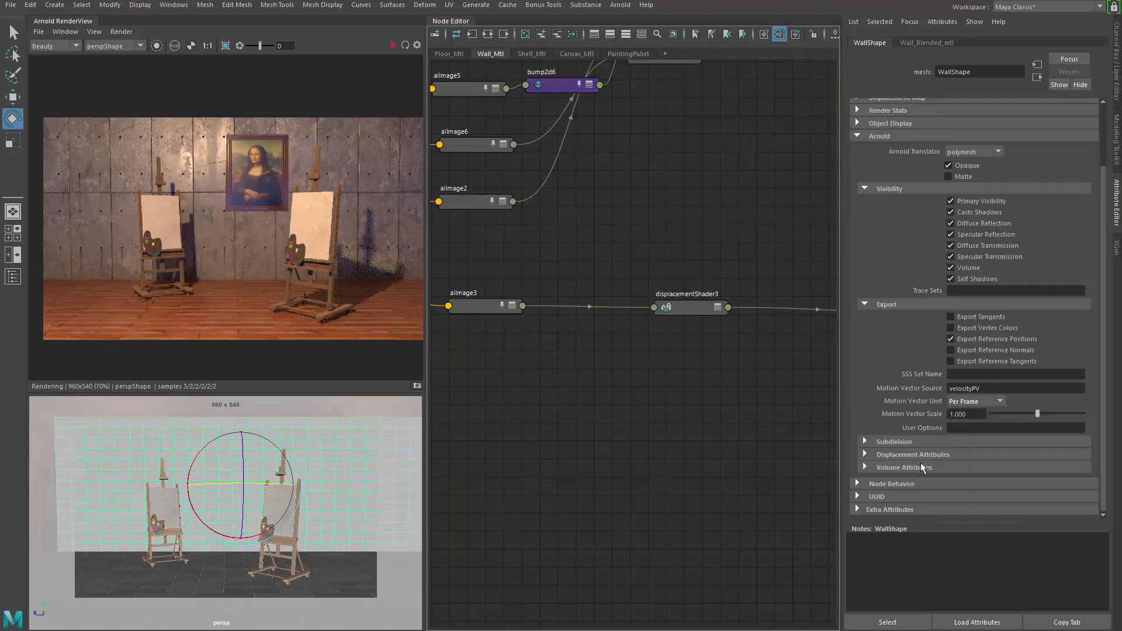
left_click(893, 442)
left_click(980, 385)
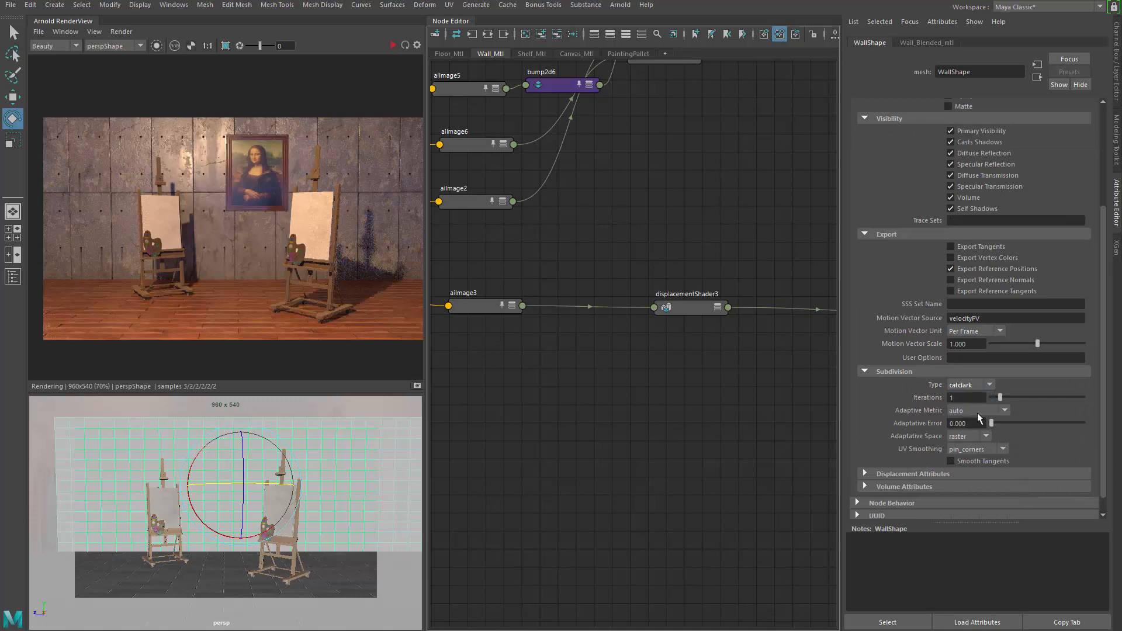
double_click(964, 397)
type("6")
key("Return")
Step: Insert three edge loops near the bottom edge of the wall
left_click_drag(185, 534, 224, 541, "alt")
right_click_drag(224, 541, 255, 524, "alt")
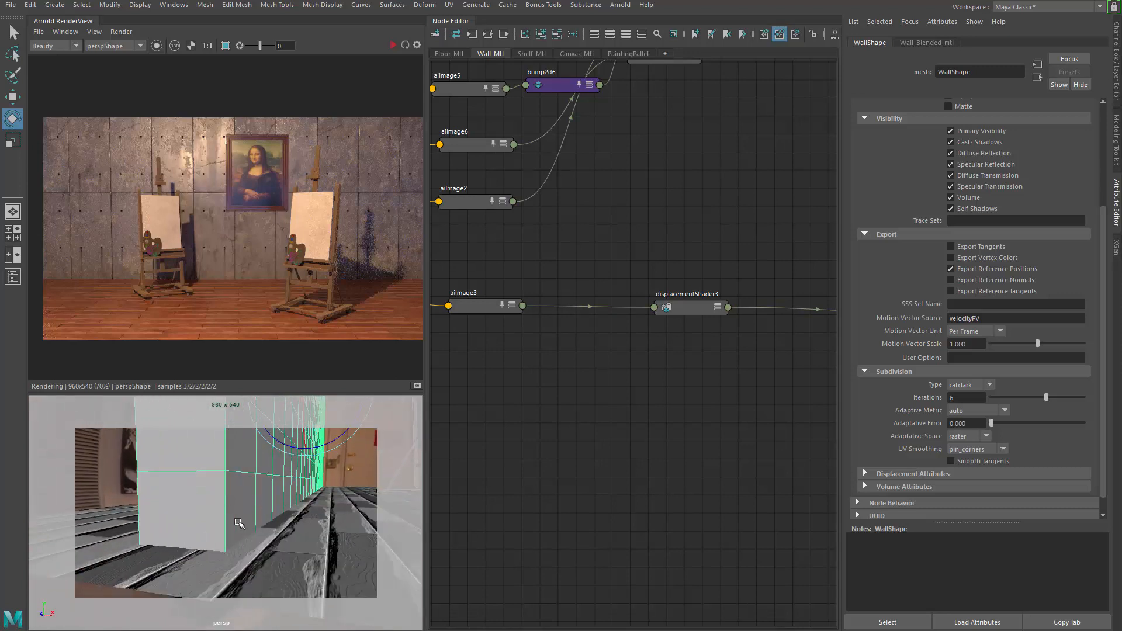
key("3")
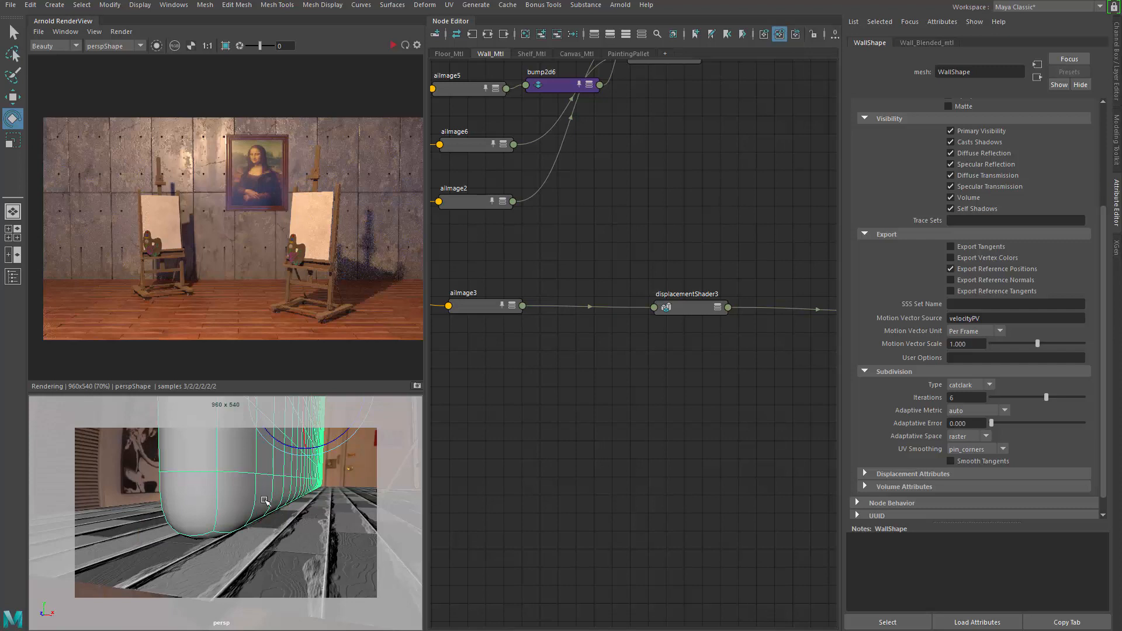
key("1")
right_click_drag(241, 503, 219, 517, "shift")
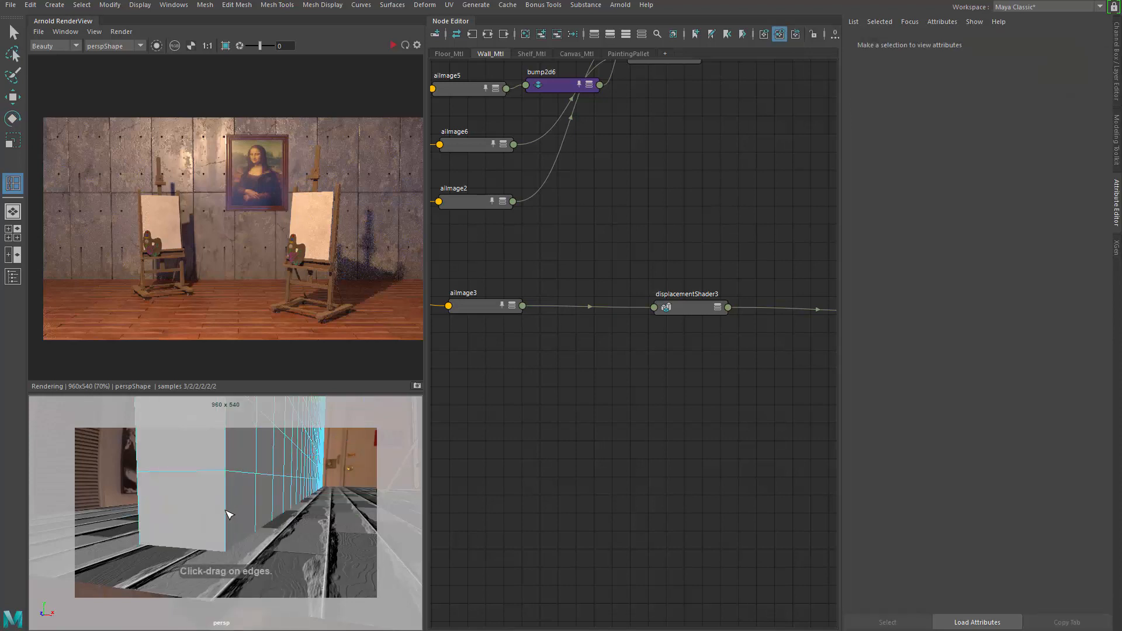
left_click(294, 515)
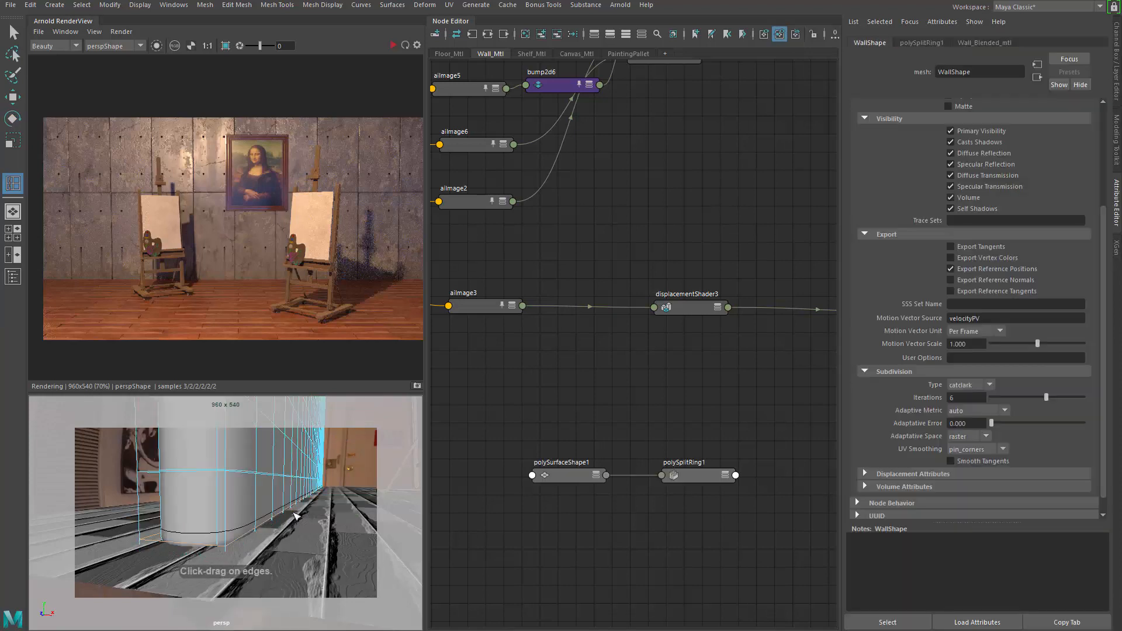
left_click_drag(294, 514, 203, 542, "alt")
left_click(188, 544)
left_click(202, 543)
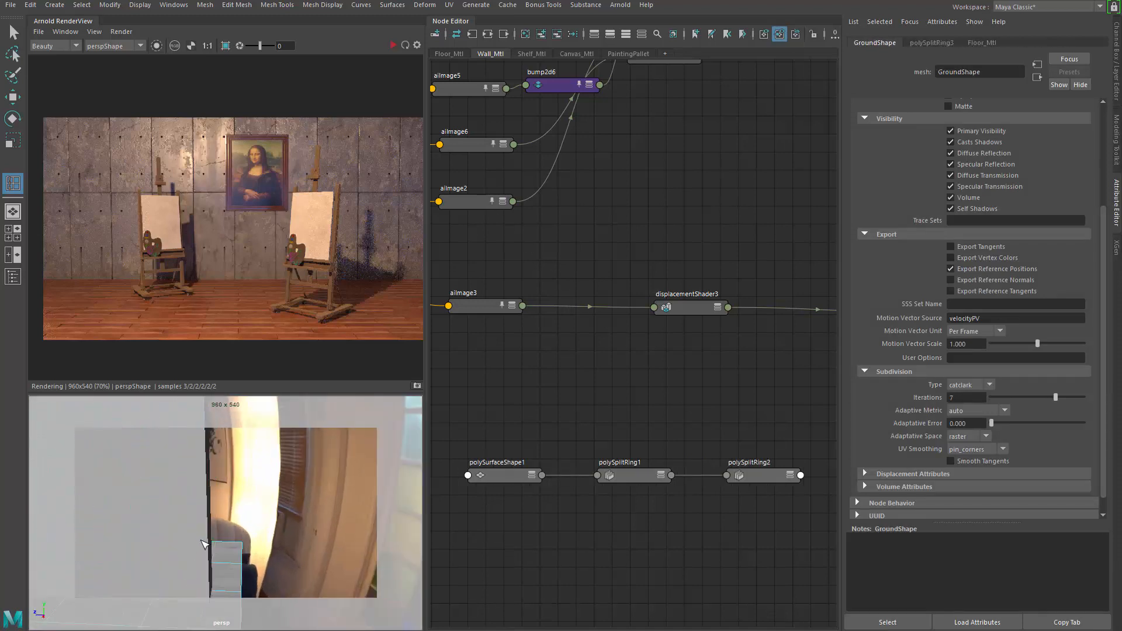
left_click(203, 532)
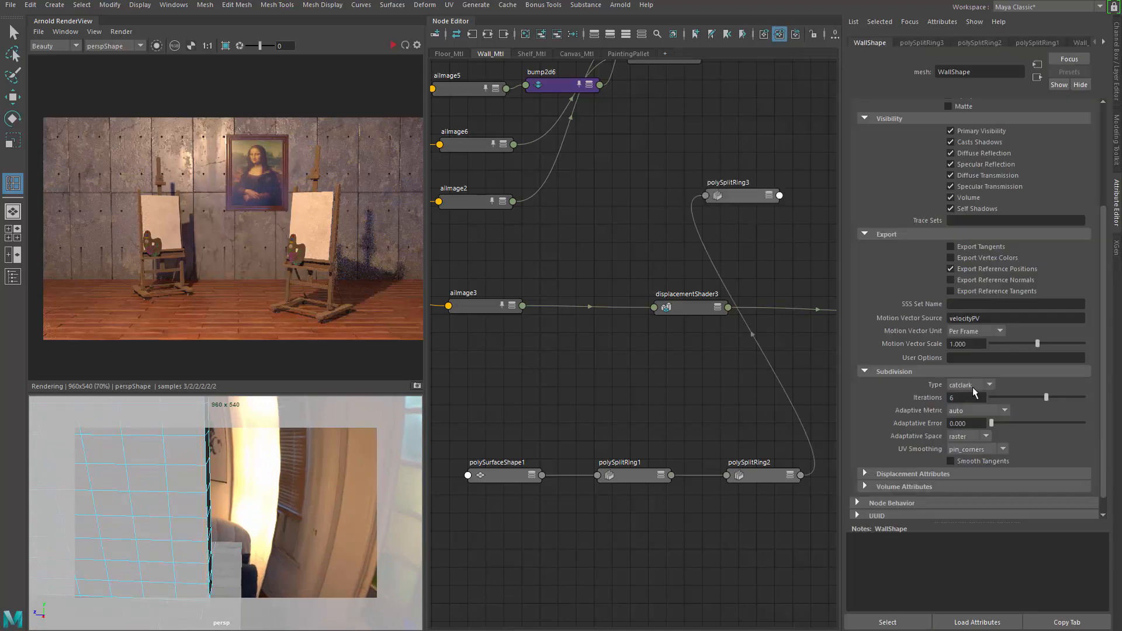
Step: Delete the wall's construction history
left_click(972, 387)
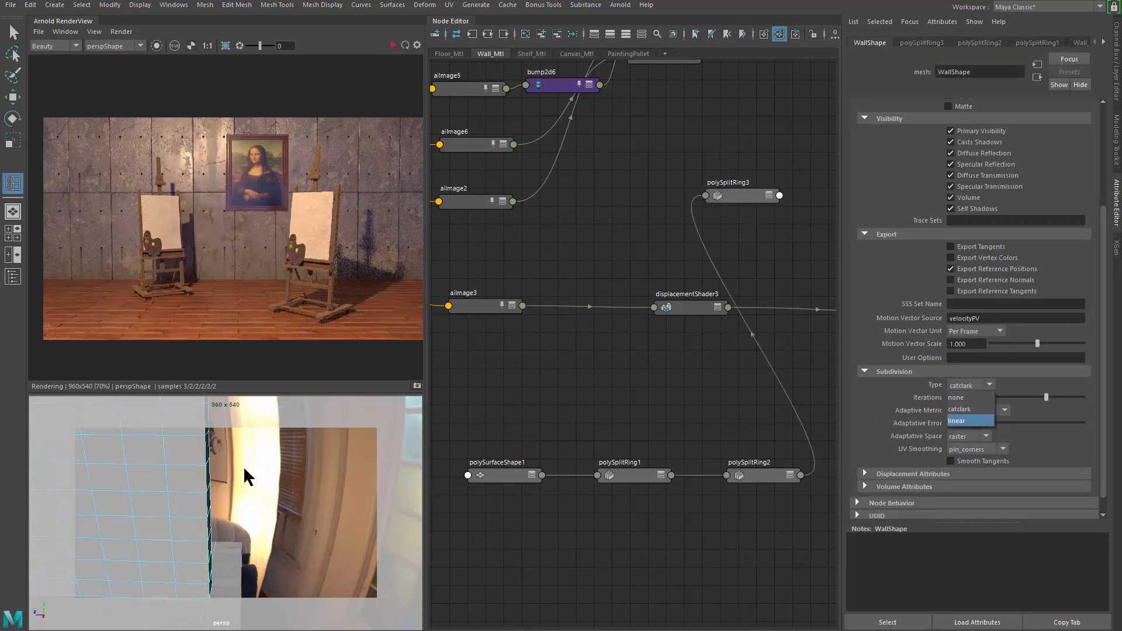
left_click_drag(217, 467, 300, 519, "alt")
key("q")
right_click_drag(299, 529, 348, 499)
left_click(352, 500)
left_click(326, 535)
key("alt+shift+d")
middle_click_drag(555, 413, 573, 410, "alt")
left_click_drag(297, 509, 293, 493, "alt")
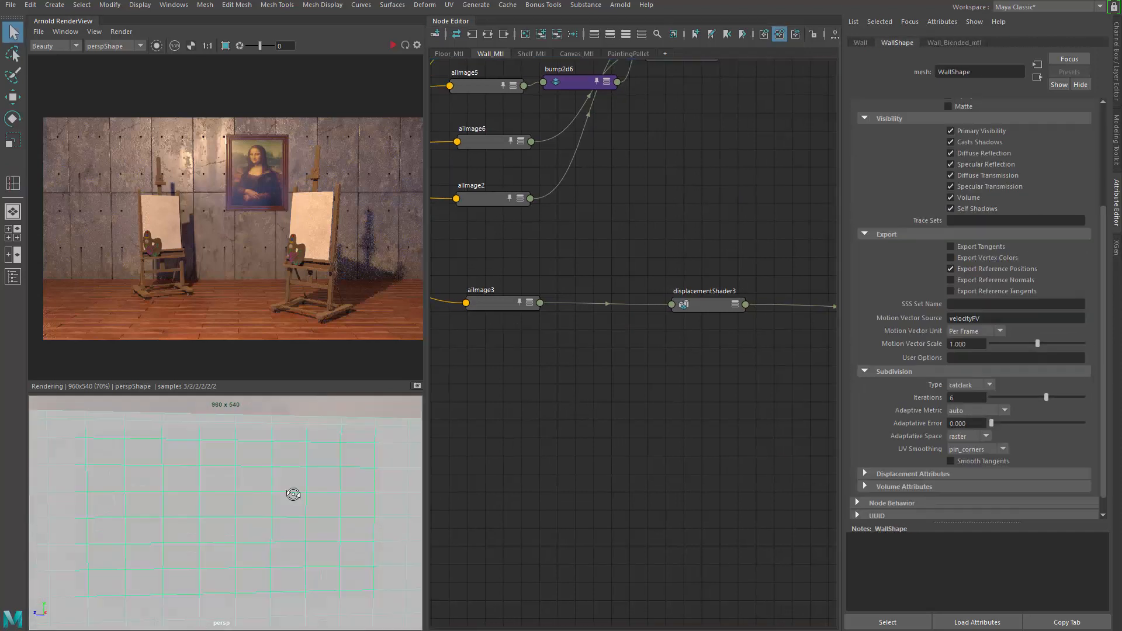
Step: Select the displacement shader and refresh the Arnold render of the scene
right_click_drag(293, 493, 214, 497, "alt")
left_click_drag(208, 511, 238, 515, "alt")
middle_click_drag(238, 515, 232, 515, "alt")
left_click_drag(233, 516, 217, 491, "alt")
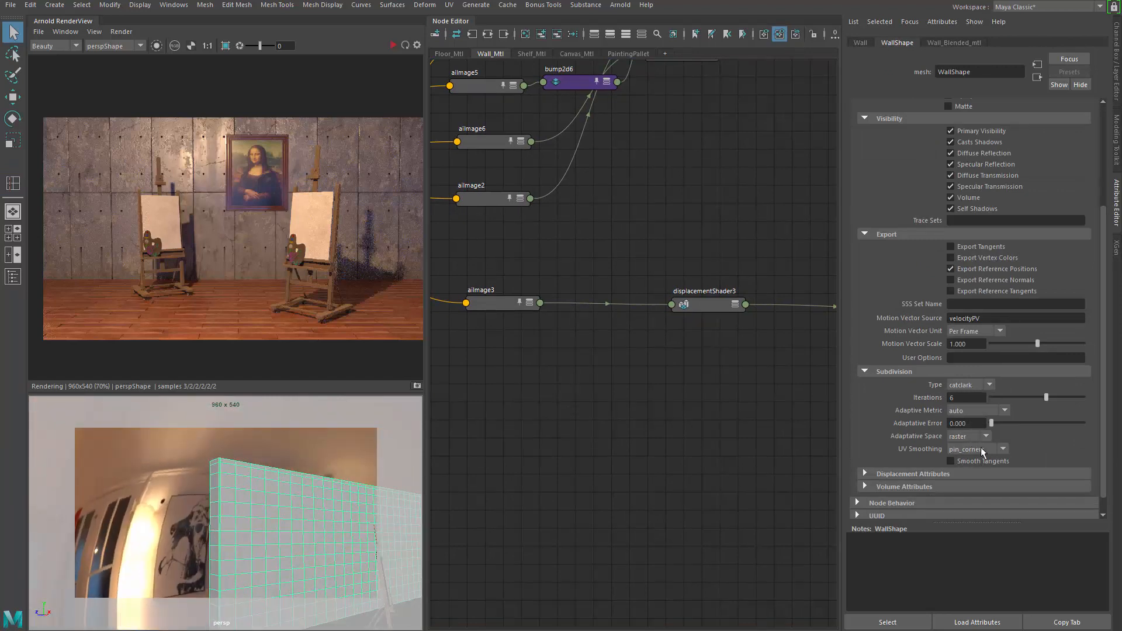
left_click_drag(130, 546, 263, 481, "alt")
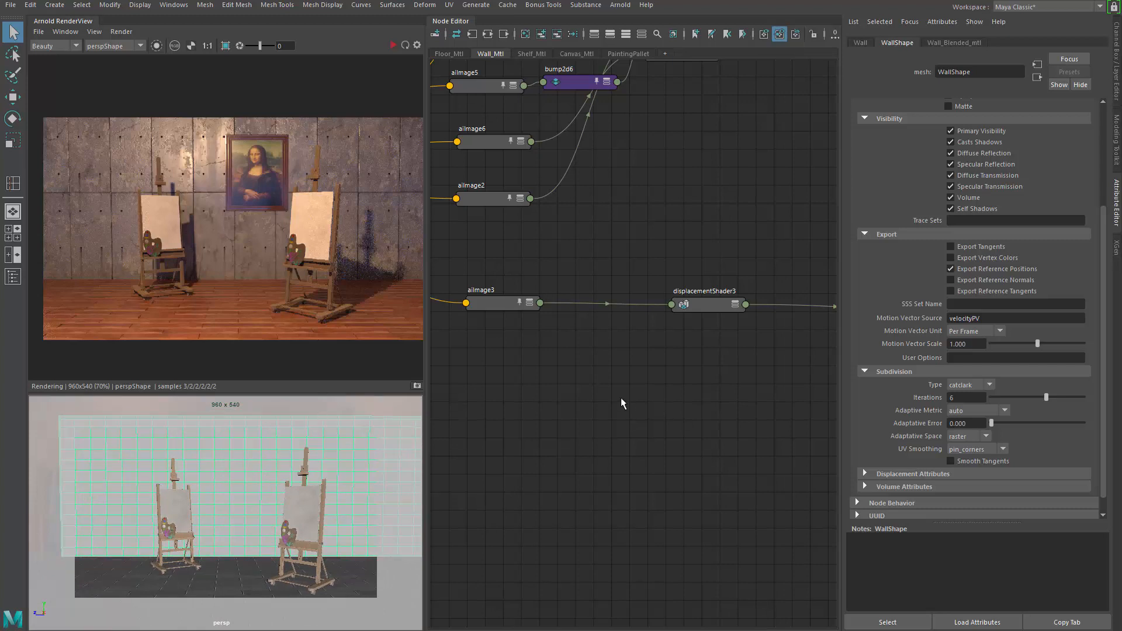
middle_click_drag(609, 376, 520, 383, "alt")
left_click(625, 320)
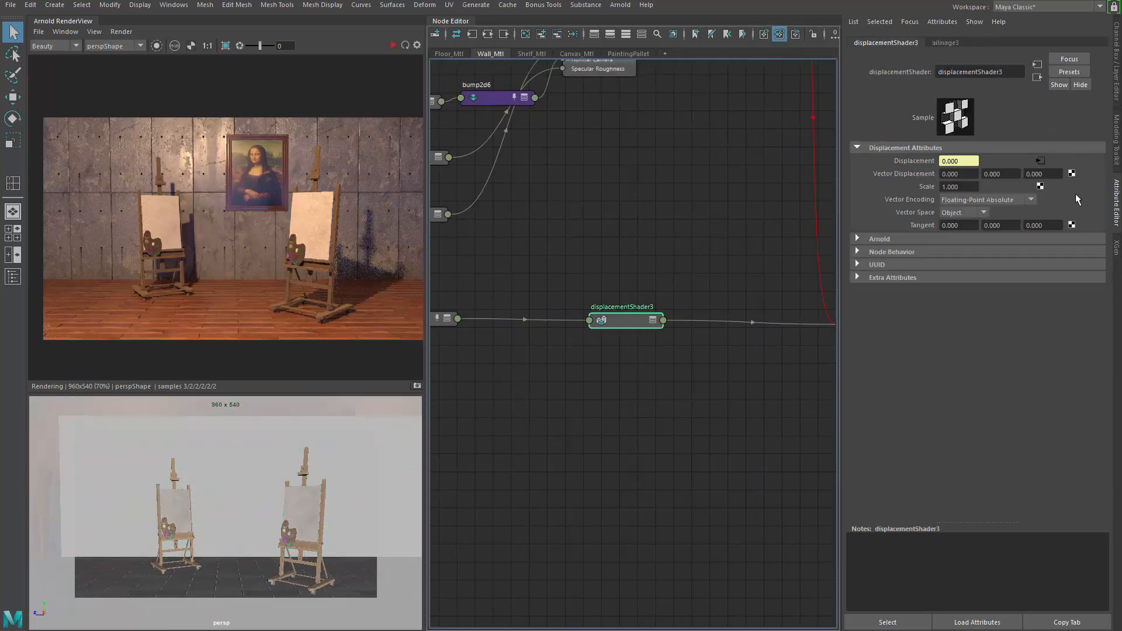
left_click(403, 46)
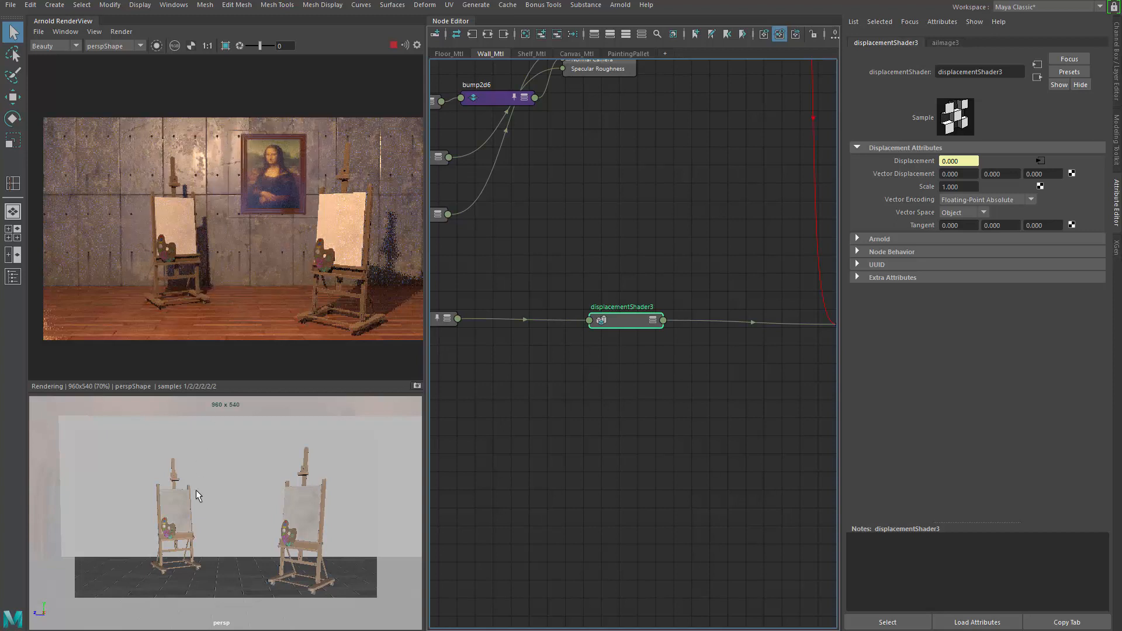
Step: Move the camera close to the framed painting to inspect the rendered displacement
left_click_drag(197, 490, 218, 493, "alt")
right_click_drag(218, 493, 308, 503, "alt")
mouse_move(307, 503)
middle_mouse_down("alt")
mouse_move(191, 483)
mouse_move(255, 518)
mouse_move(258, 503)
middle_mouse_up("alt")
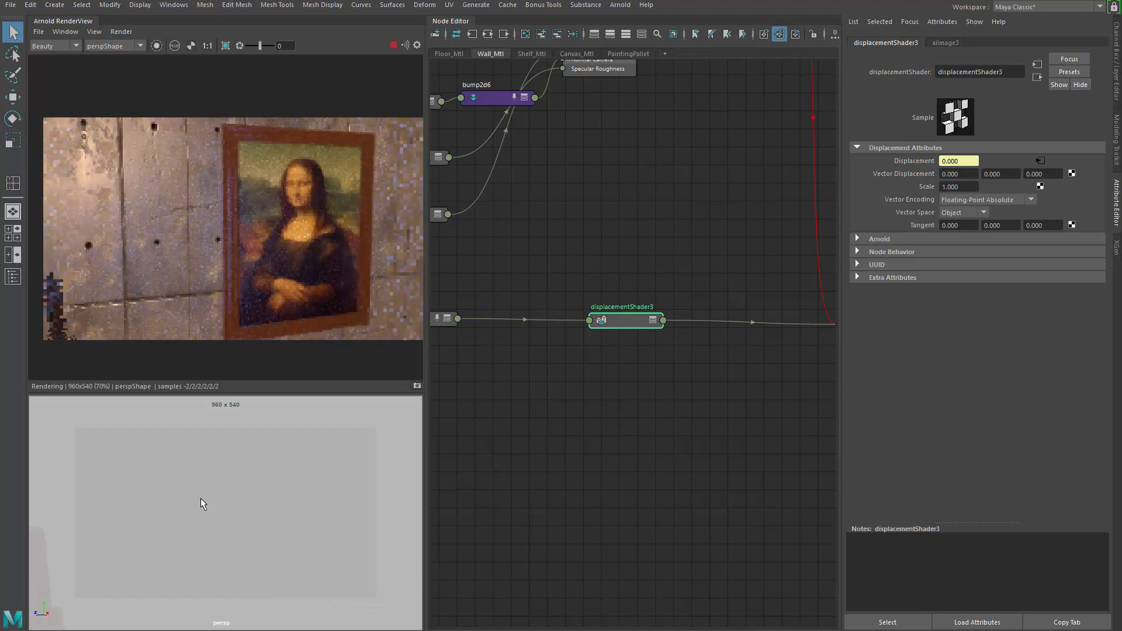
right_click_drag(201, 498, 210, 503, "alt")
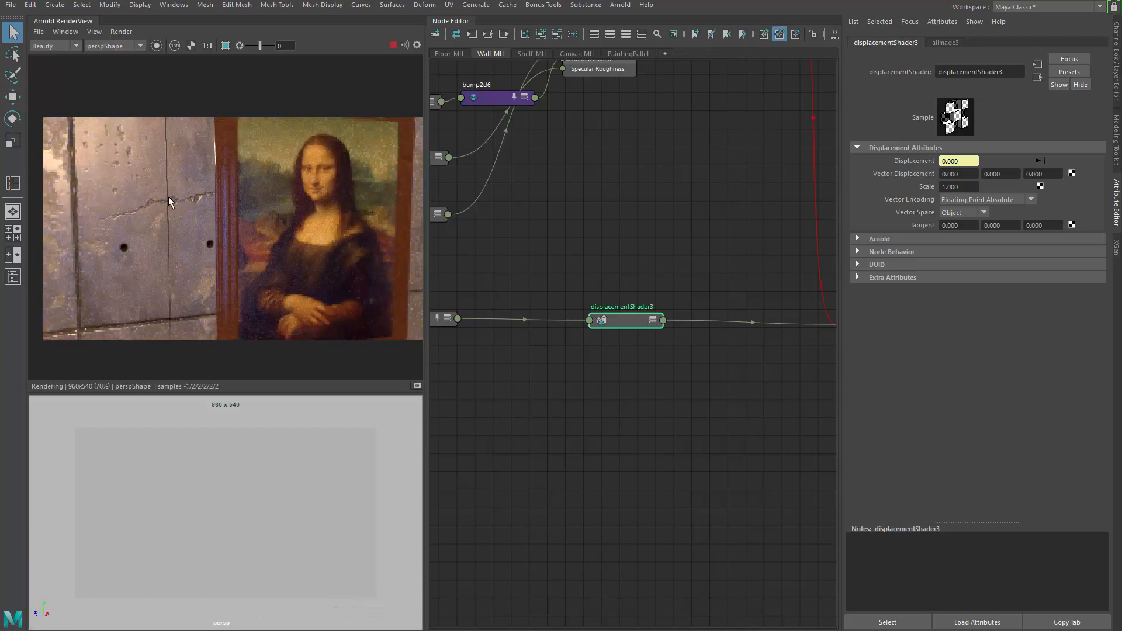
Step: Isolate the aiImage3 node in the Arnold RenderView to preview its height texture
middle_click_drag(437, 373, 625, 391, "alt")
left_click(601, 337)
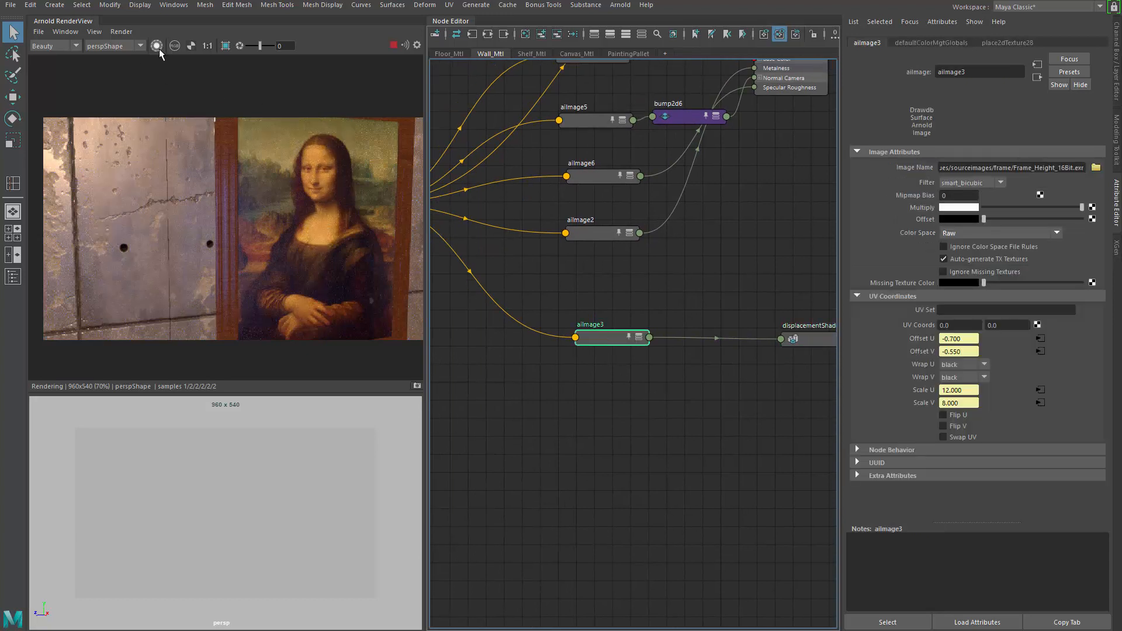
left_click(157, 46)
scroll(544, 298, "down", 2)
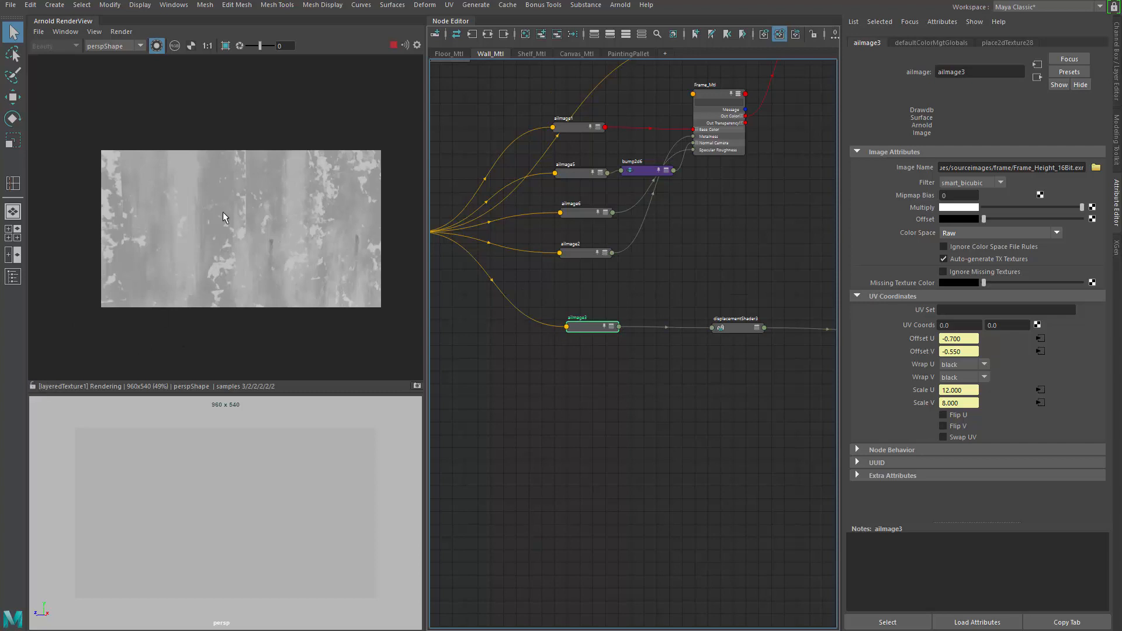
left_click(157, 46)
left_click(157, 46)
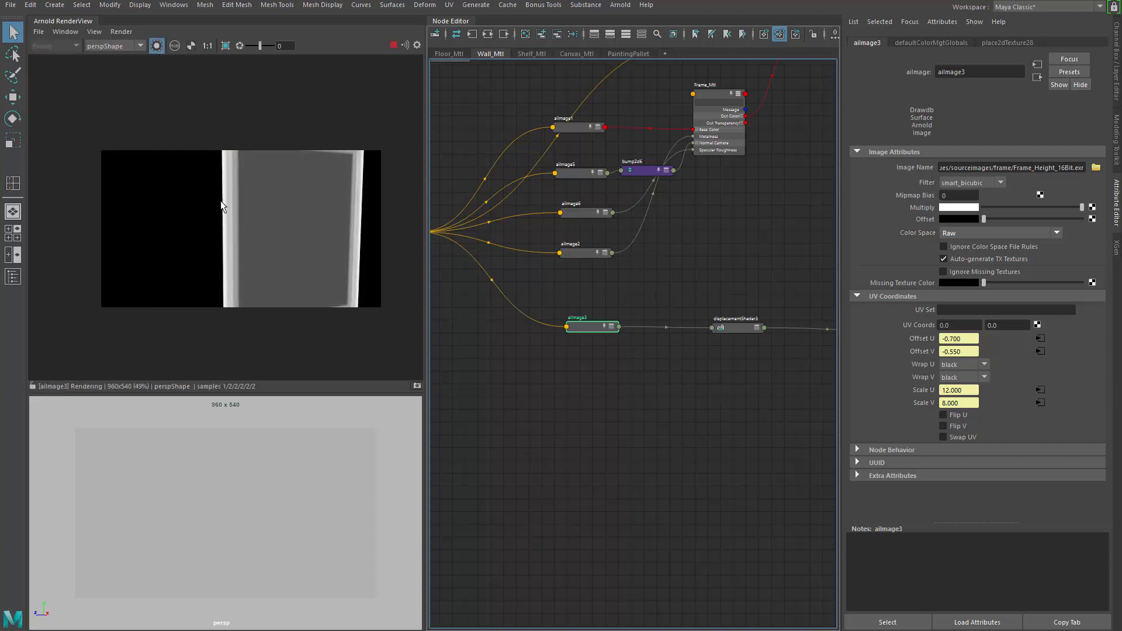
Step: Toggle the aiImage3 isolation off in the Arnold RenderView to return to the beauty render
left_click(157, 46)
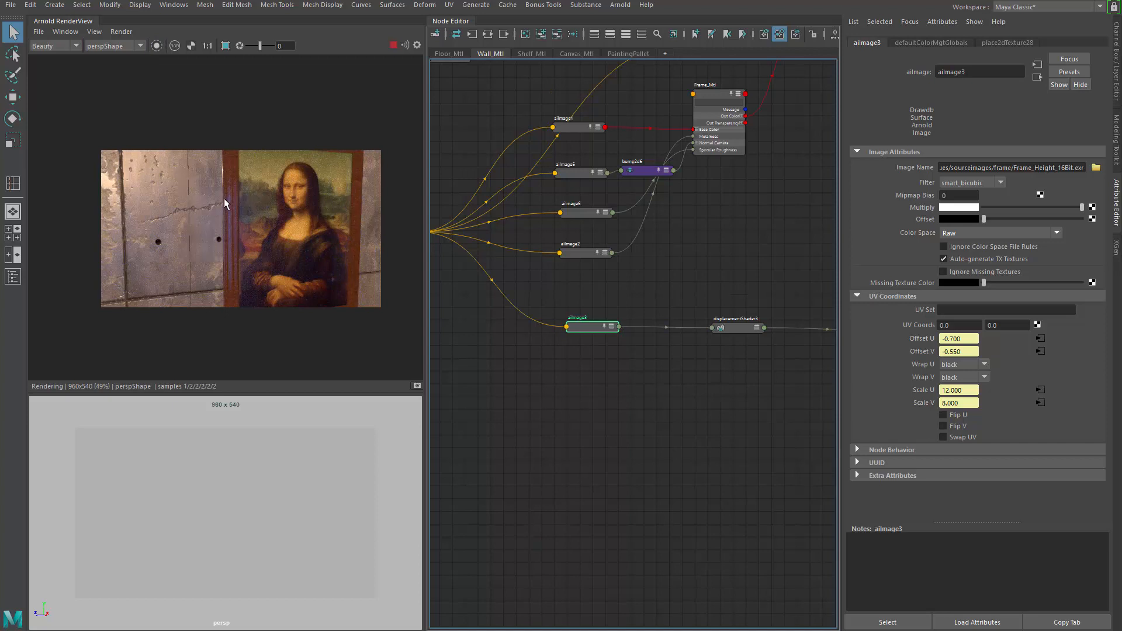
left_click(157, 46)
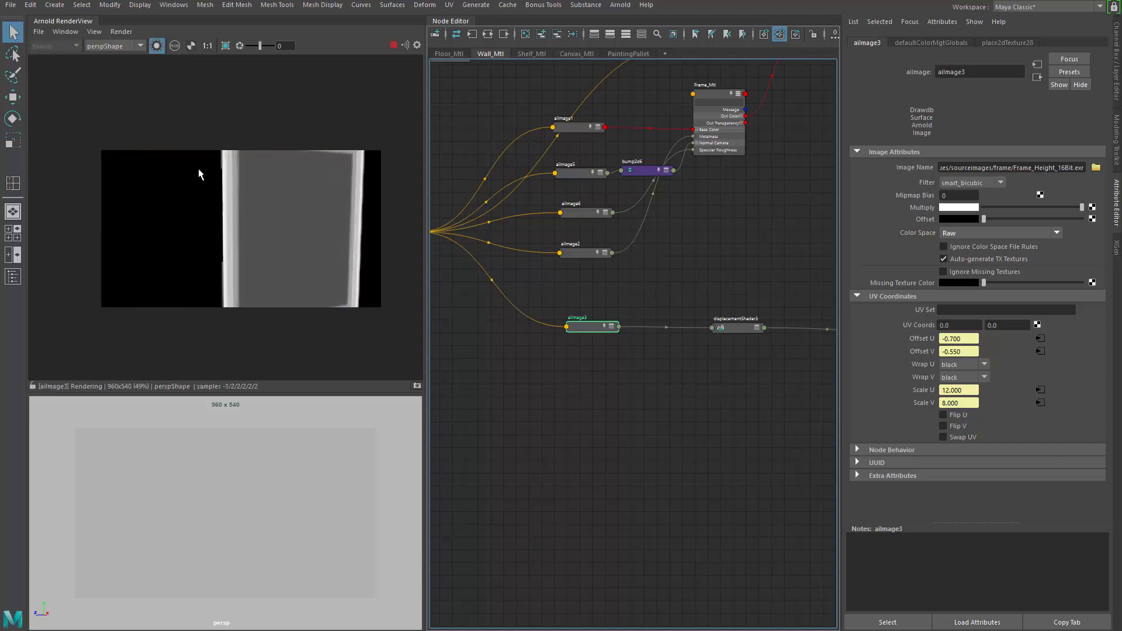
left_click(156, 46)
scroll(588, 329, "up", 2)
scroll(589, 329, "up", 2)
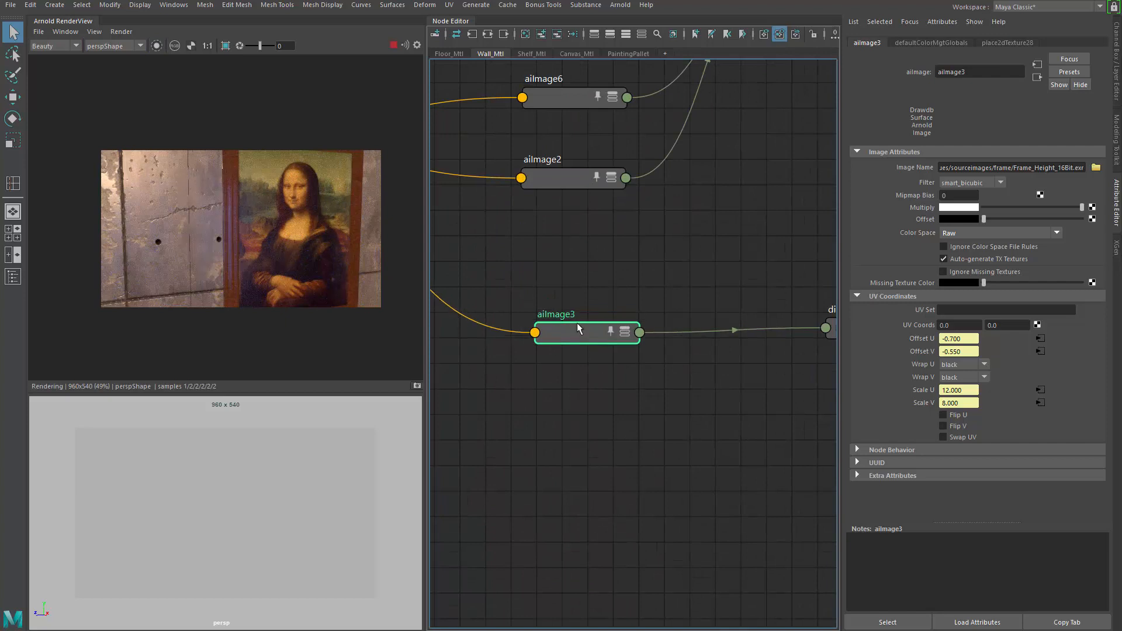
Step: Inspect the aiImage3 node and its connections in the Node Editor, expanding and collapsing its attribute display
mouse_move(570, 334)
left_mouse_down()
mouse_move(566, 321)
mouse_move(573, 331)
left_mouse_up()
left_click_drag(721, 248, 527, 410)
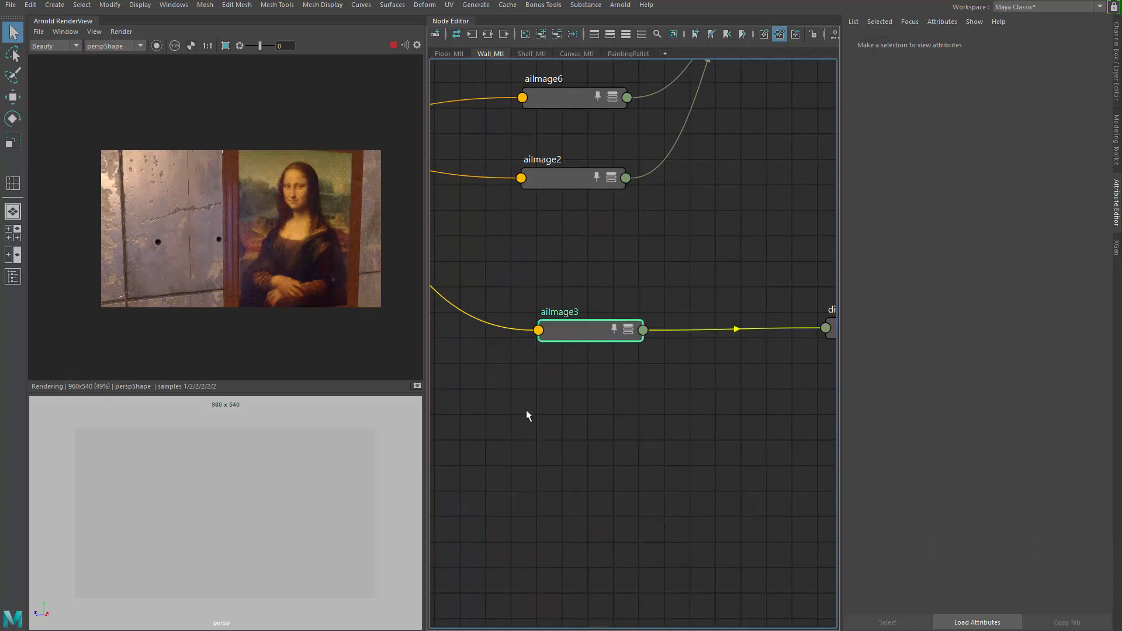
scroll(588, 269, "down", 3)
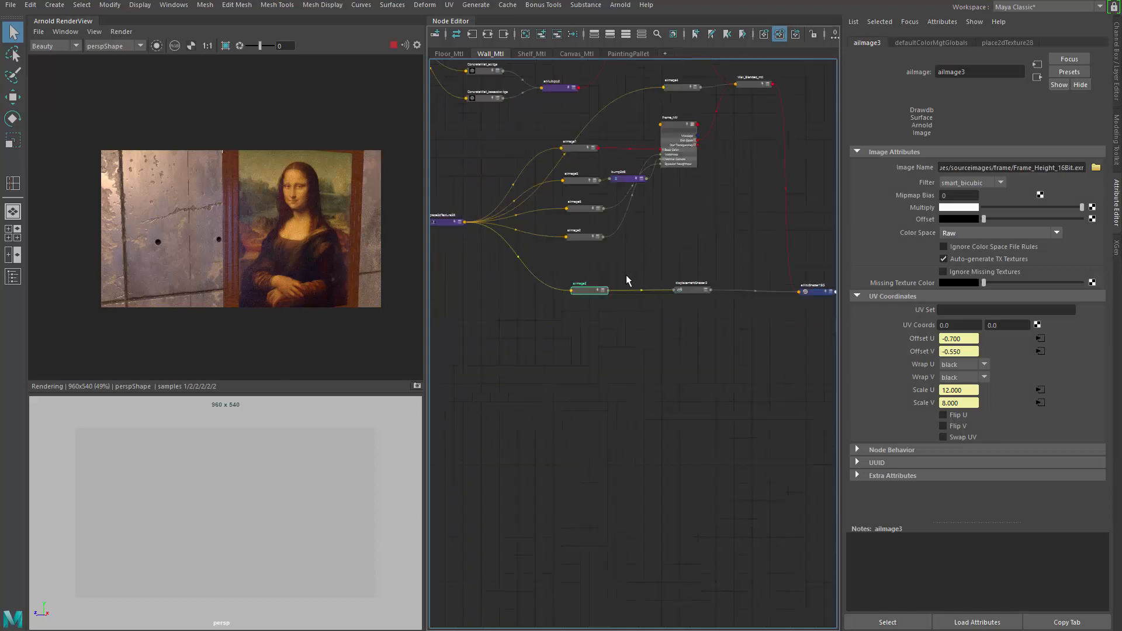
middle_click_drag(694, 282, 559, 278, "alt")
scroll(558, 278, "up", 1)
scroll(605, 324, "up", 1)
middle_click_drag(465, 317, 521, 348, "alt")
left_click(521, 287)
key("3")
scroll(586, 357, "up", 4)
left_click(747, 257)
middle_click_drag(625, 346, 753, 311, "alt")
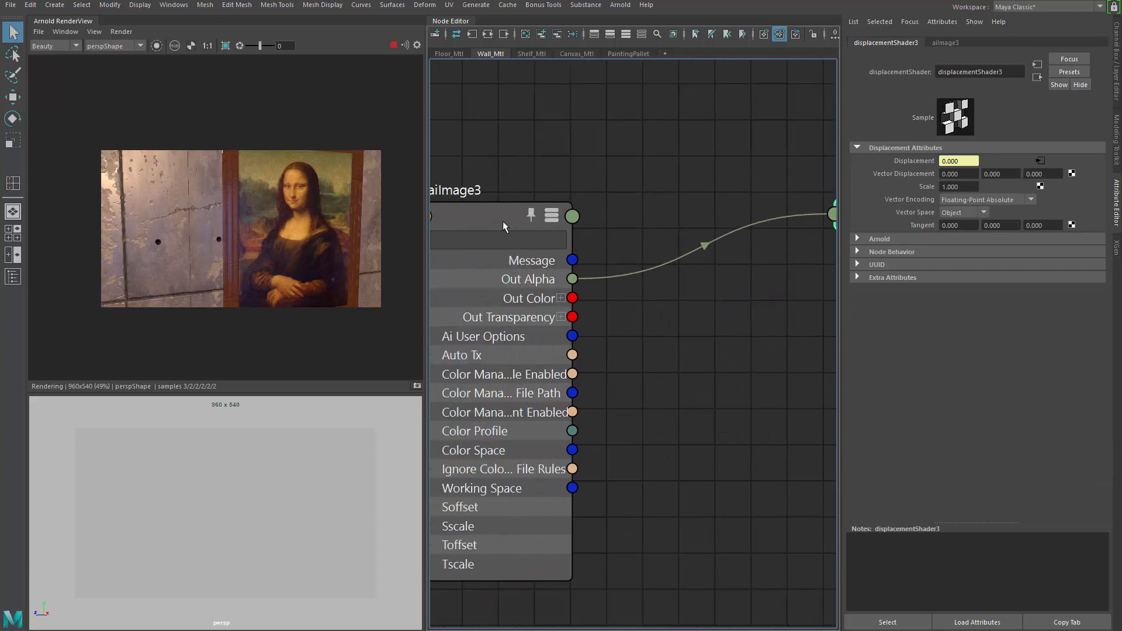
left_click(497, 222)
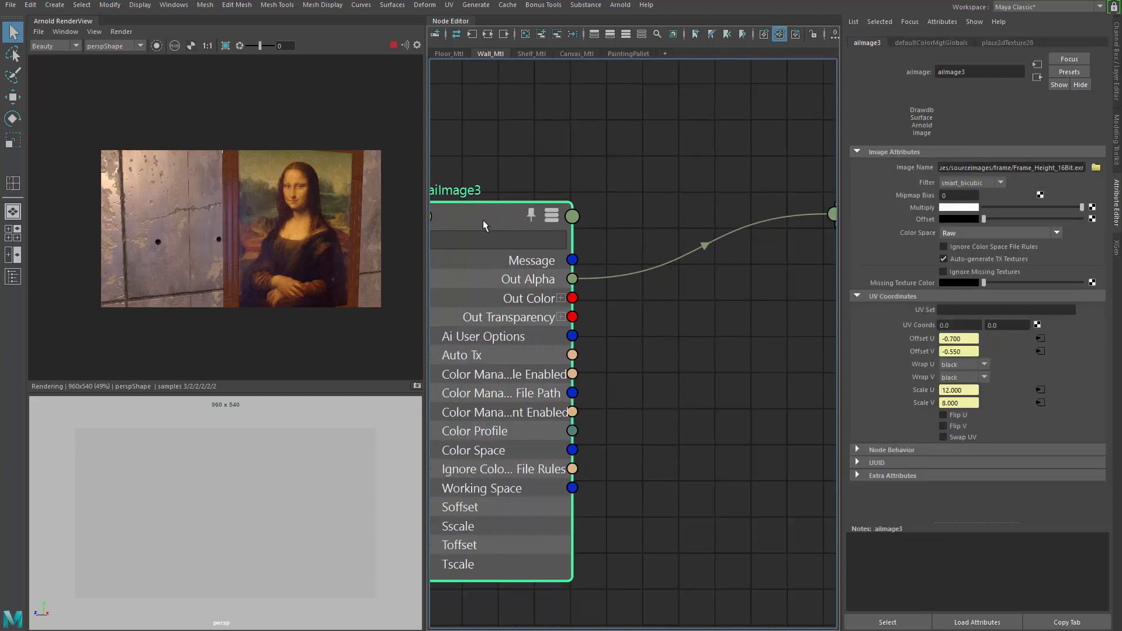
middle_click_drag(492, 190, 626, 178, "alt")
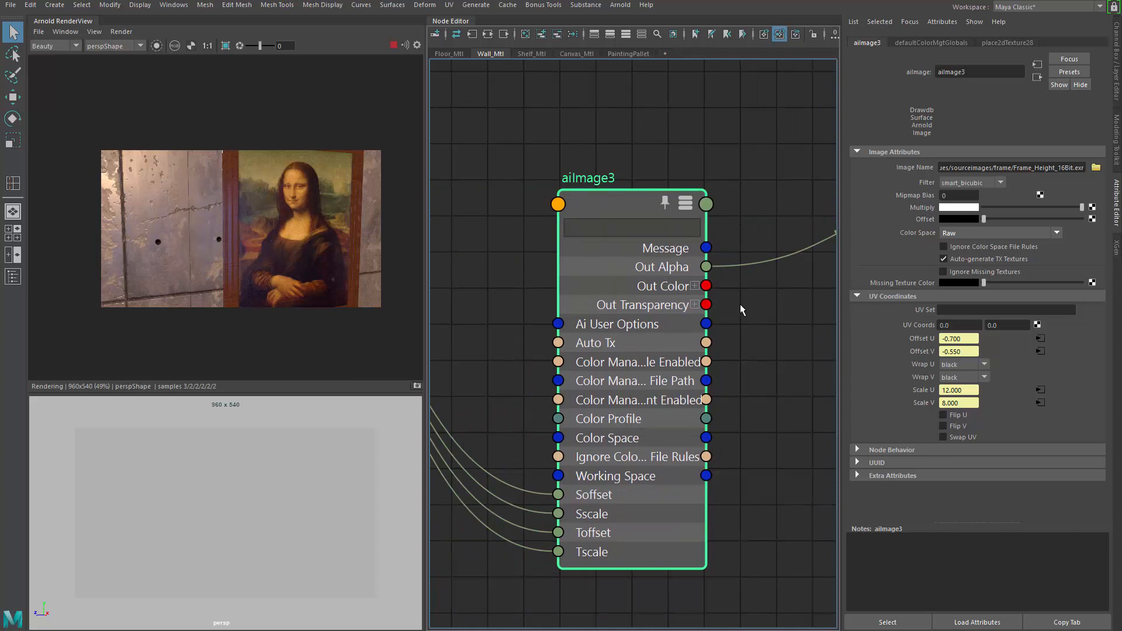
middle_click_drag(697, 289, 560, 288, "alt")
mouse_move(569, 285)
left_mouse_down()
mouse_move(644, 293)
mouse_move(569, 285)
mouse_move(654, 251)
mouse_move(613, 305)
mouse_move(646, 300)
mouse_move(570, 304)
left_mouse_up()
left_click(558, 286)
left_click_drag(520, 205, 614, 220)
key("1")
middle_click_drag(528, 148, 572, 125, "alt")
Step: Stop the render and update the full scene in the Arnold RenderView
left_click(393, 45)
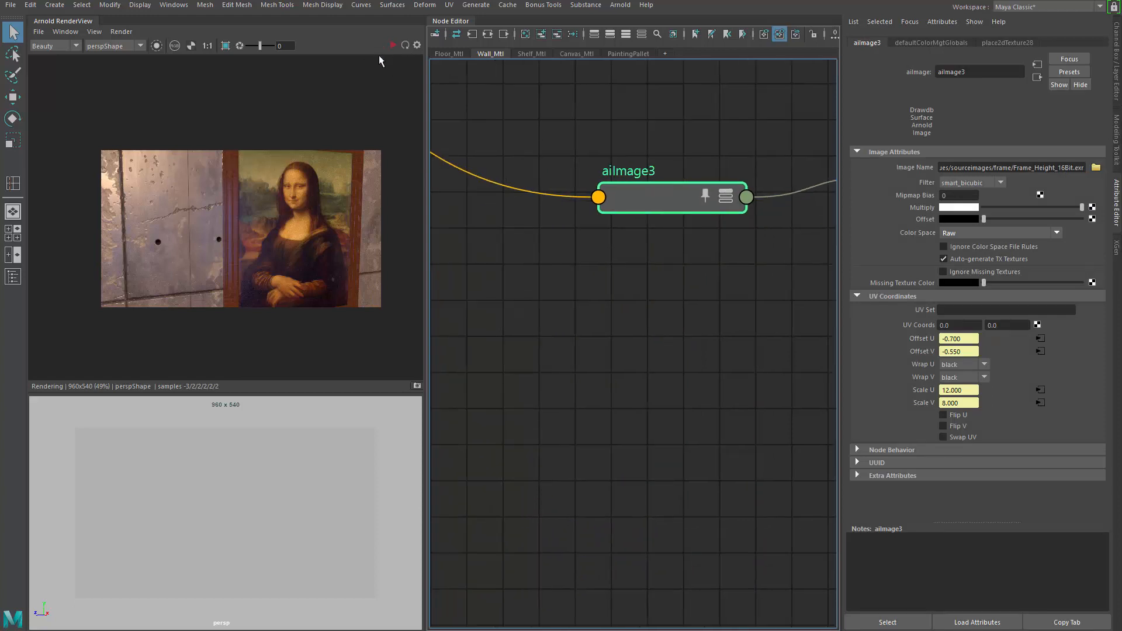
left_click(94, 31)
mouse_move(122, 32)
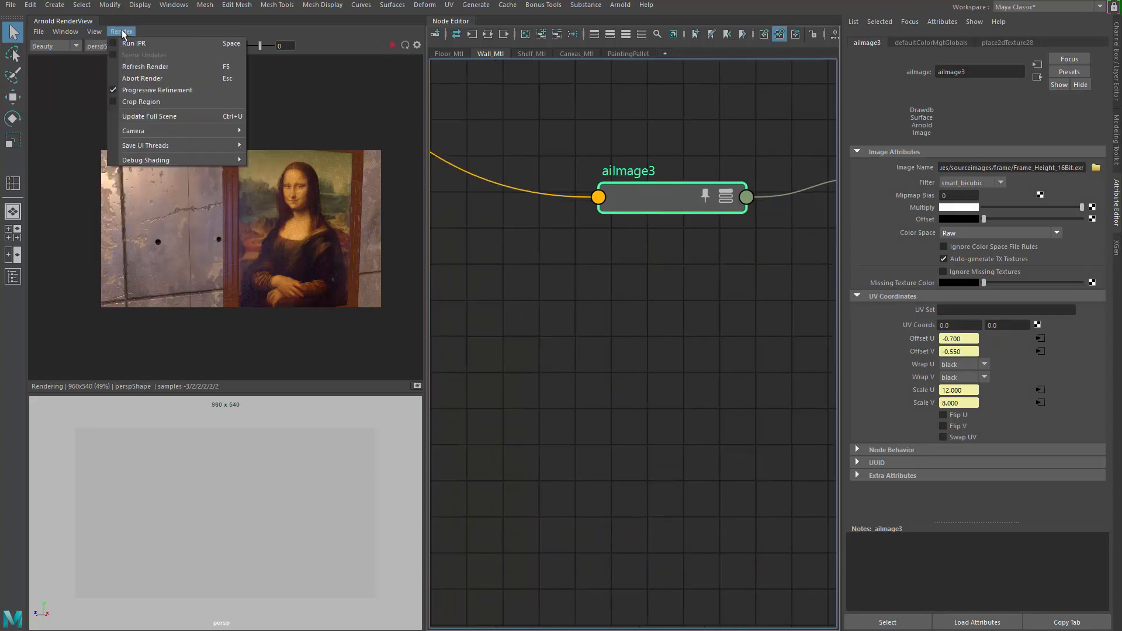
left_click(142, 111)
Step: Orbit the viewport camera around the easel and painting to examine the rendered result
right_click_drag(320, 475, 263, 490, "alt")
left_click_drag(257, 507, 263, 482, "alt")
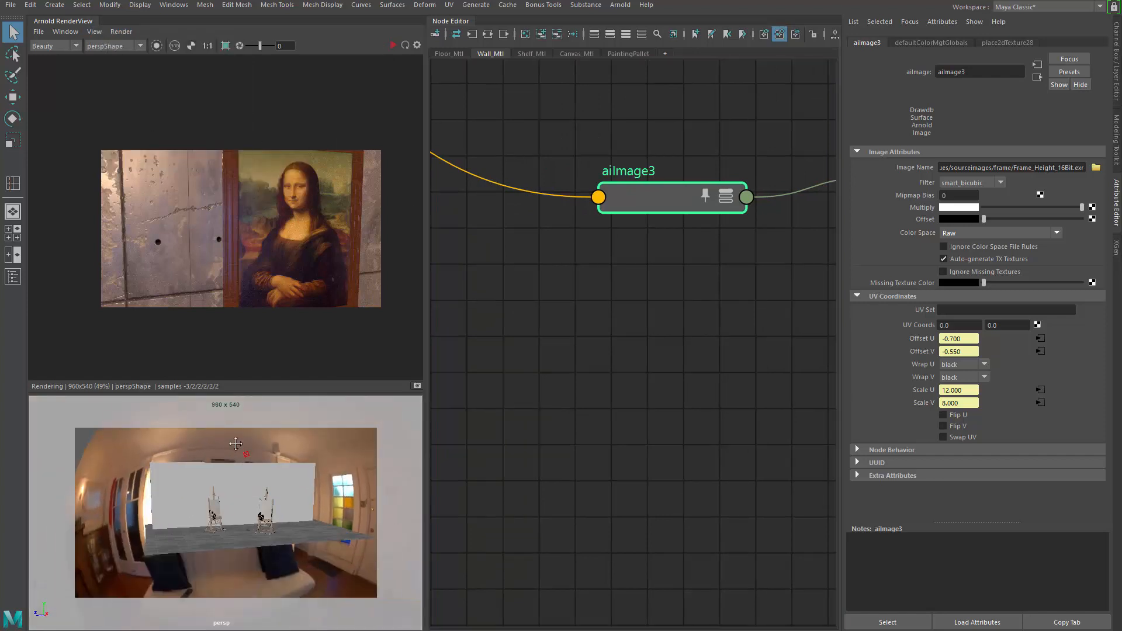
right_click_drag(254, 484, 289, 465, "alt")
left_click_drag(265, 463, 284, 447, "alt")
middle_click_drag(284, 447, 282, 483, "alt")
left_click_drag(283, 483, 261, 463, "alt")
right_click_drag(262, 462, 281, 469, "alt")
middle_click_drag(280, 468, 271, 493, "alt")
left_click_drag(278, 478, 286, 473, "alt")
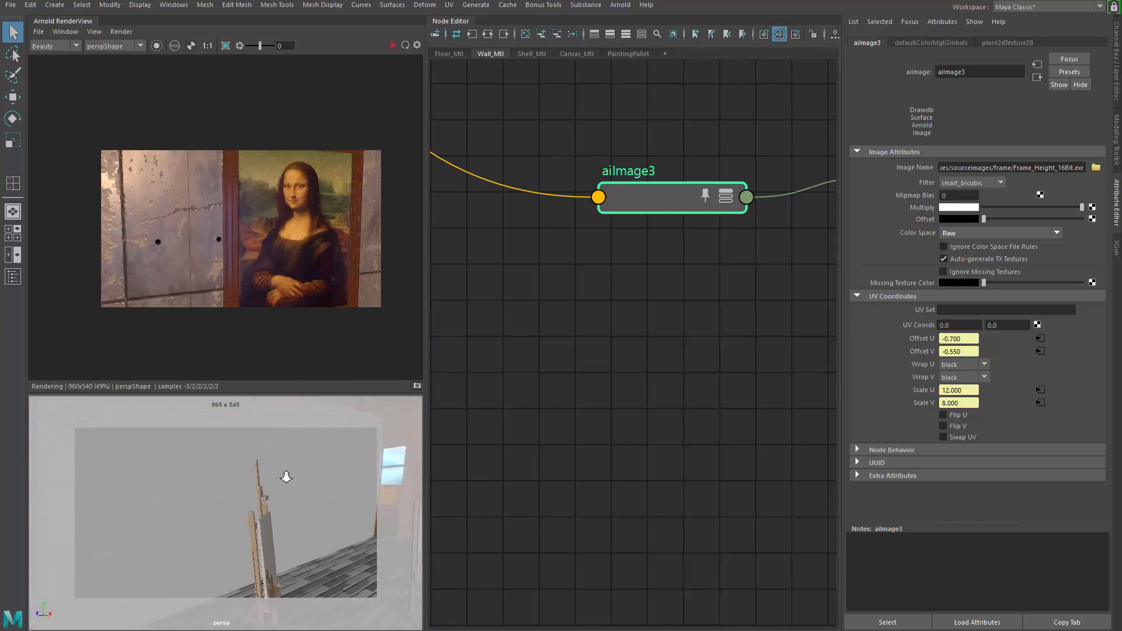
left_click(393, 45)
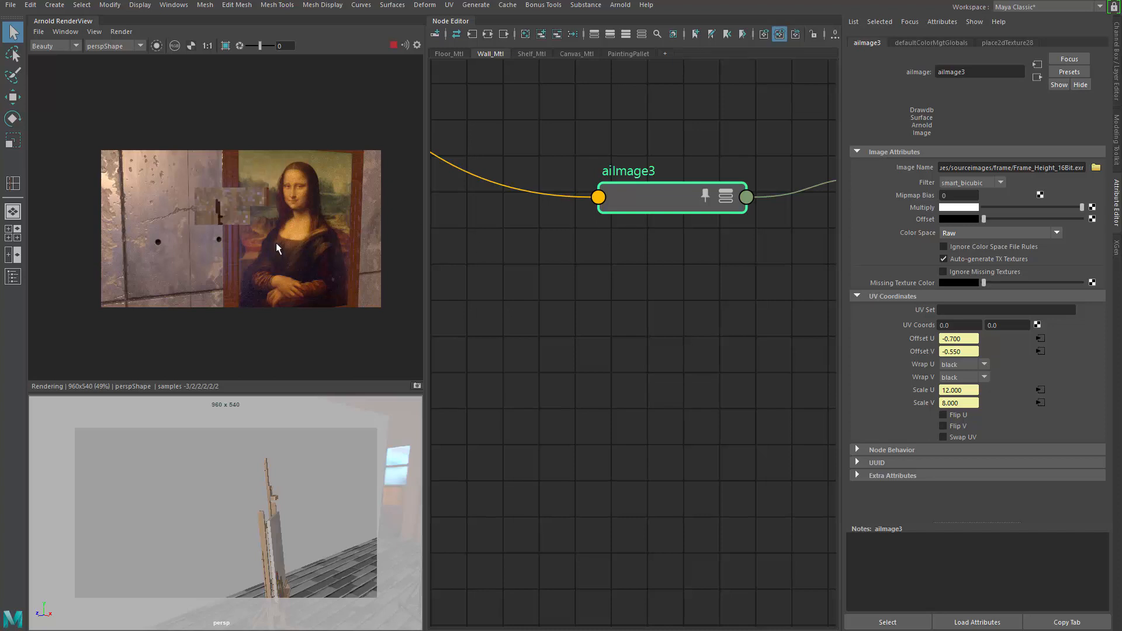
left_click_drag(263, 440, 240, 484, "alt")
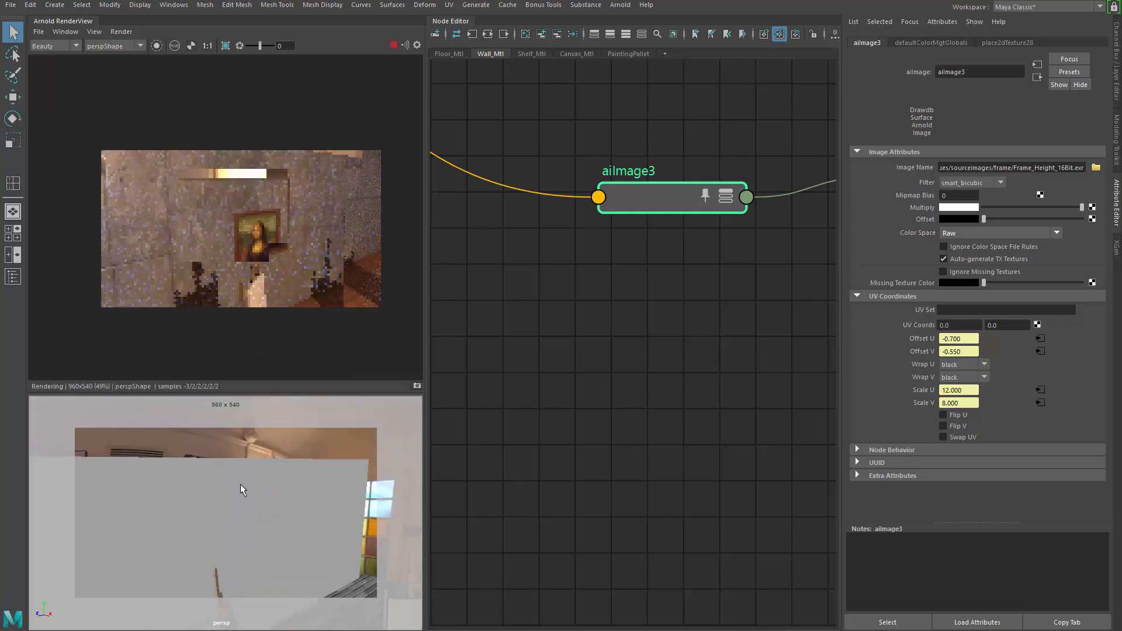
right_click_drag(240, 484, 297, 474, "alt")
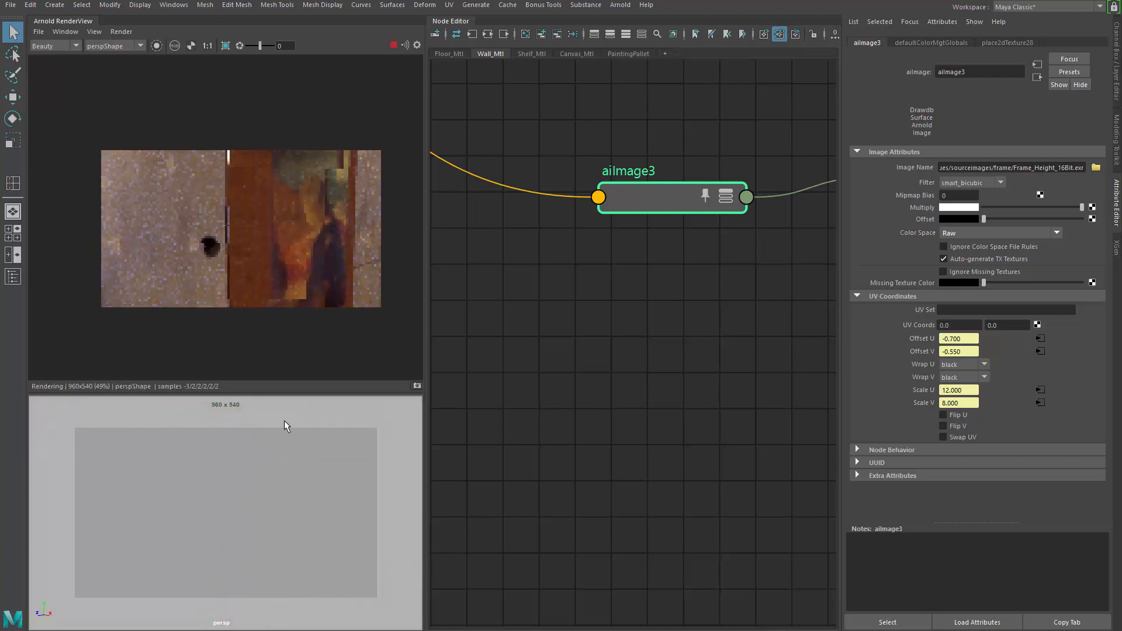
scroll(529, 269, "down", 3)
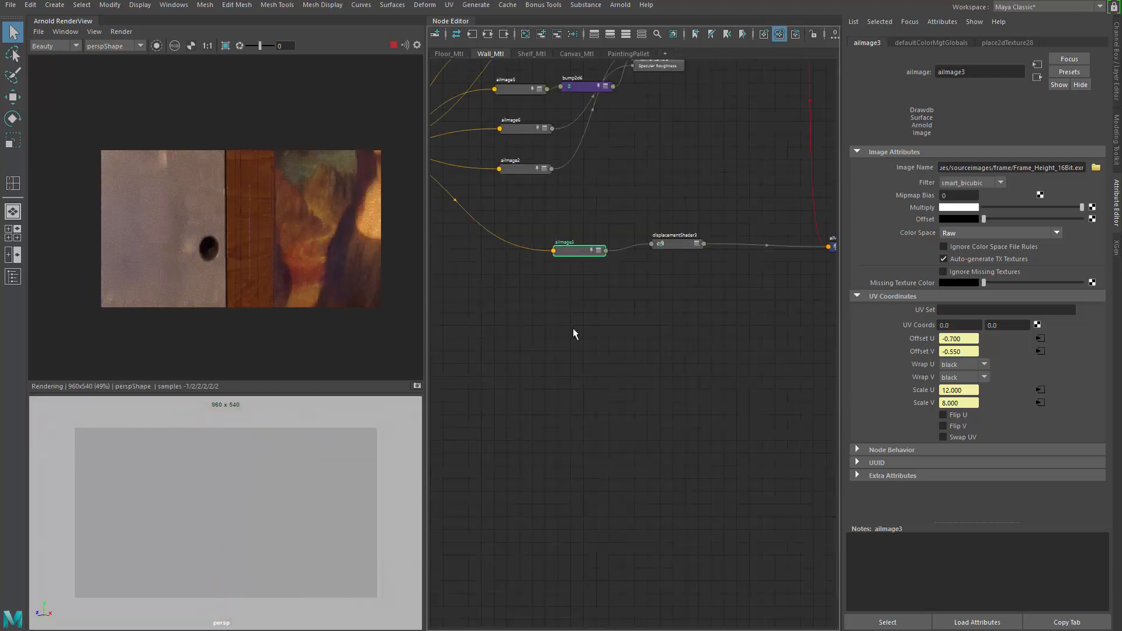
Step: Select the displacement shader node and set its Scale to 10
middle_click_drag(764, 304, 564, 349, "alt")
scroll(563, 349, "up", 2)
middle_click_drag(566, 306, 759, 345, "alt")
left_click(582, 255)
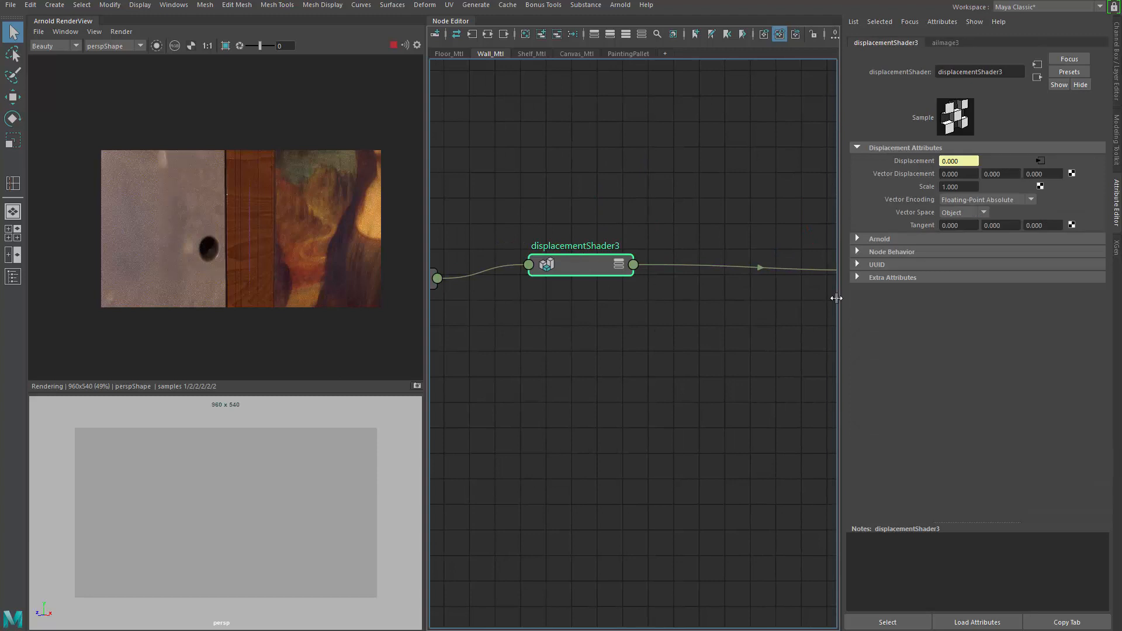
left_click(972, 186)
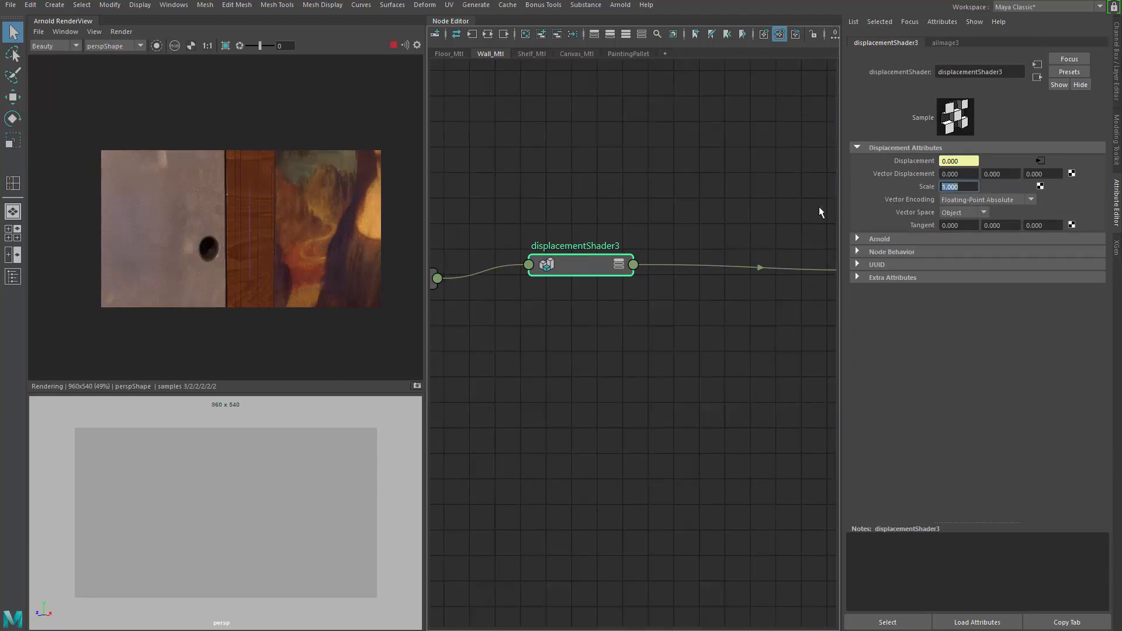
type("10")
key("Return")
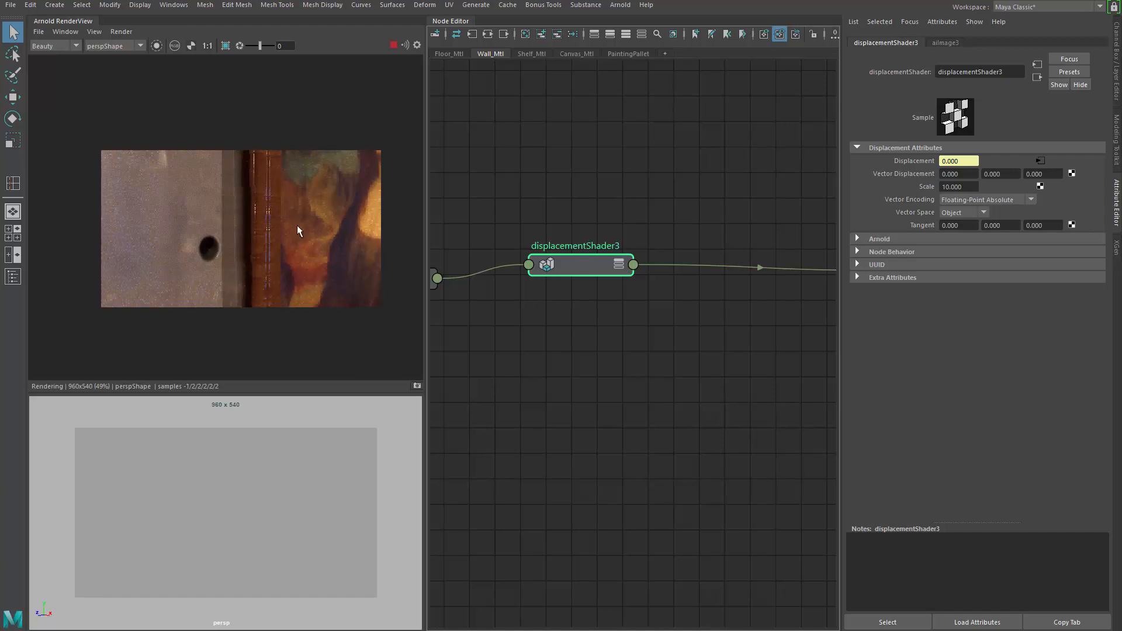
Step: Select the wall and set its Arnold subdivision iterations to 7
scroll(271, 229, "down", 2)
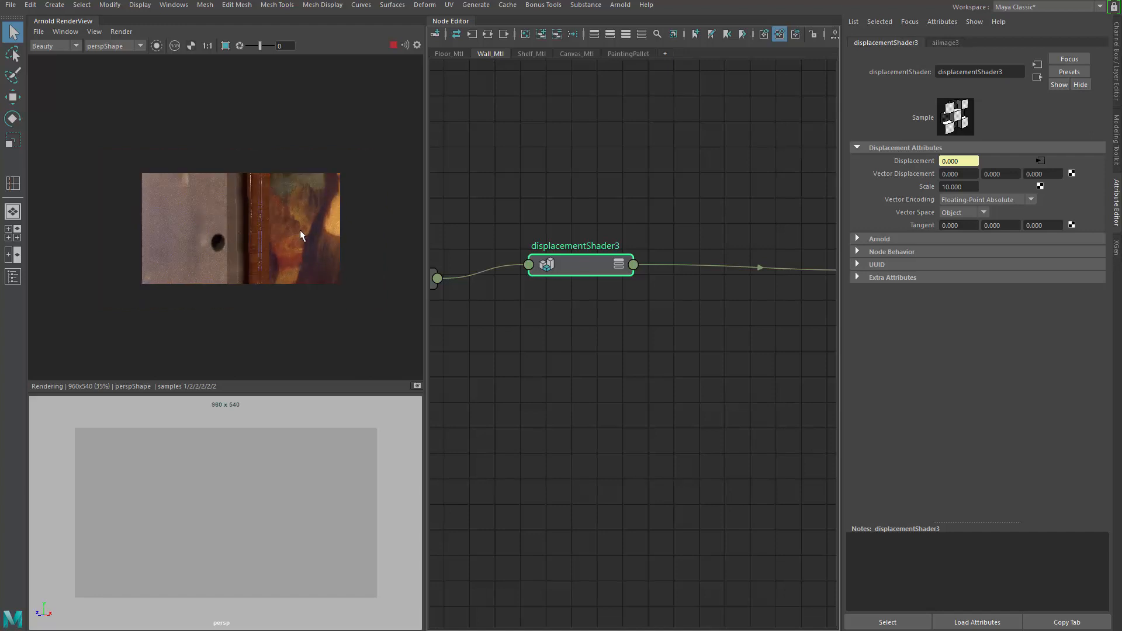
mouse_move(260, 471)
right_mouse_down("alt")
mouse_move(191, 473)
mouse_move(216, 478)
right_mouse_up("alt")
scroll(248, 191, "up", 2)
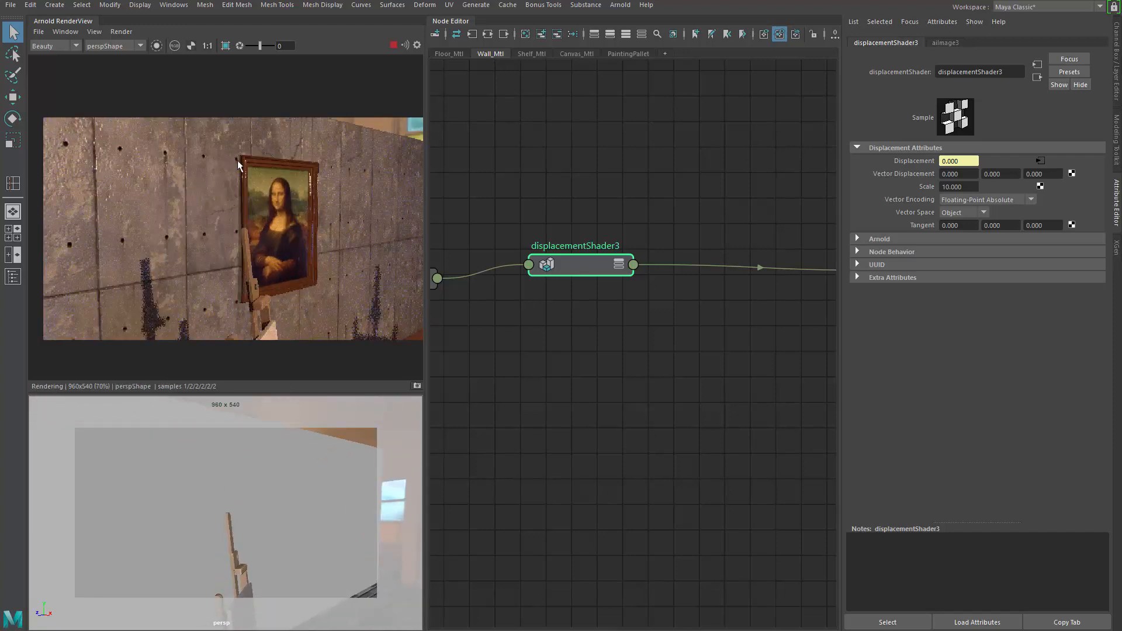
left_click(290, 478)
left_click(965, 397)
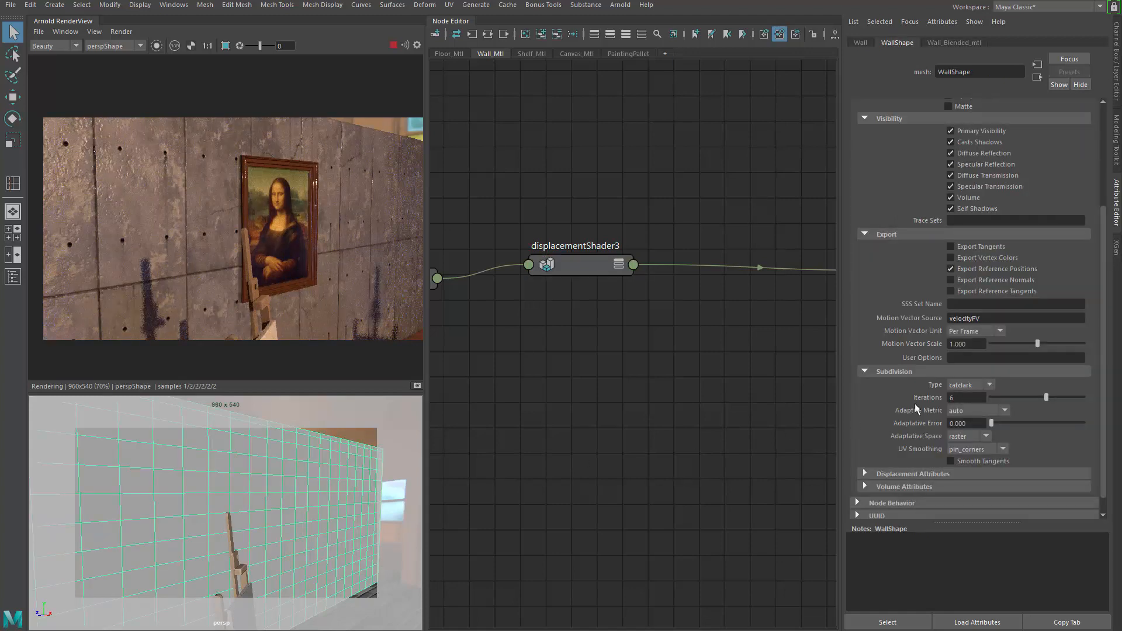
type("7")
key("Return")
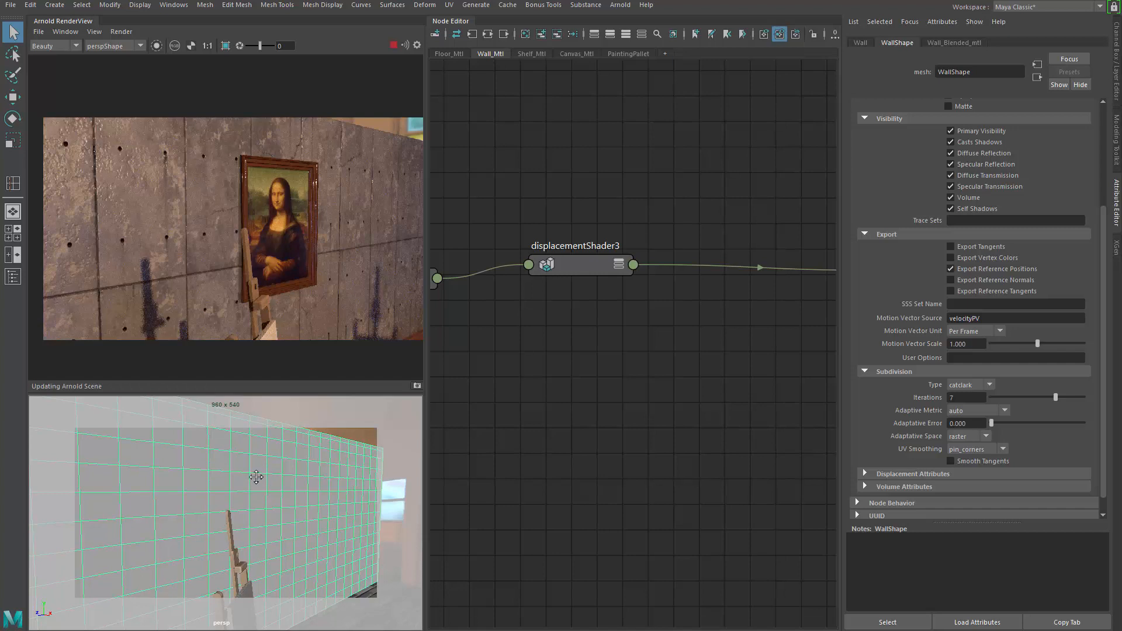
Step: Expand the wall's Displacement Attributes and enable Auto Bump
left_click_drag(273, 450, 261, 486, "alt")
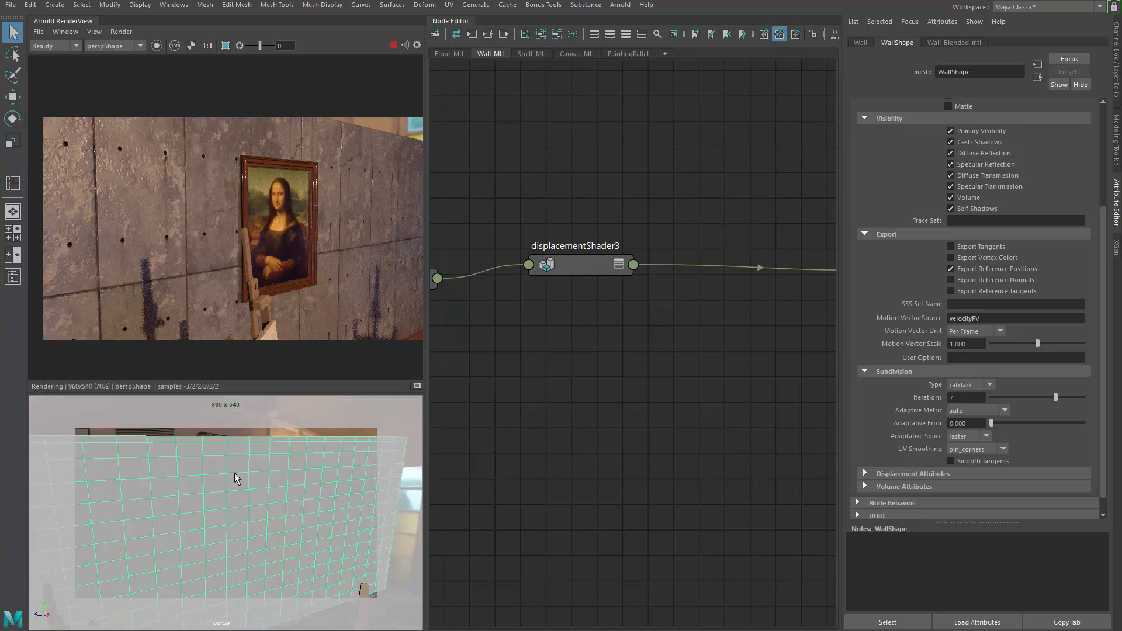
left_click_drag(233, 493, 236, 489, "alt")
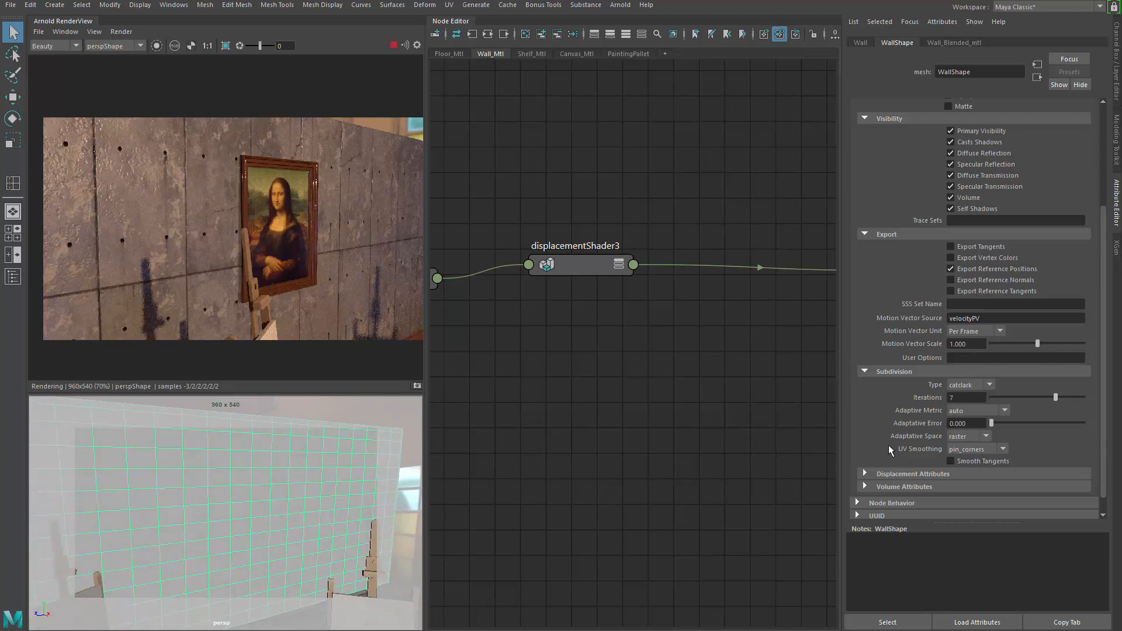
left_click(865, 474)
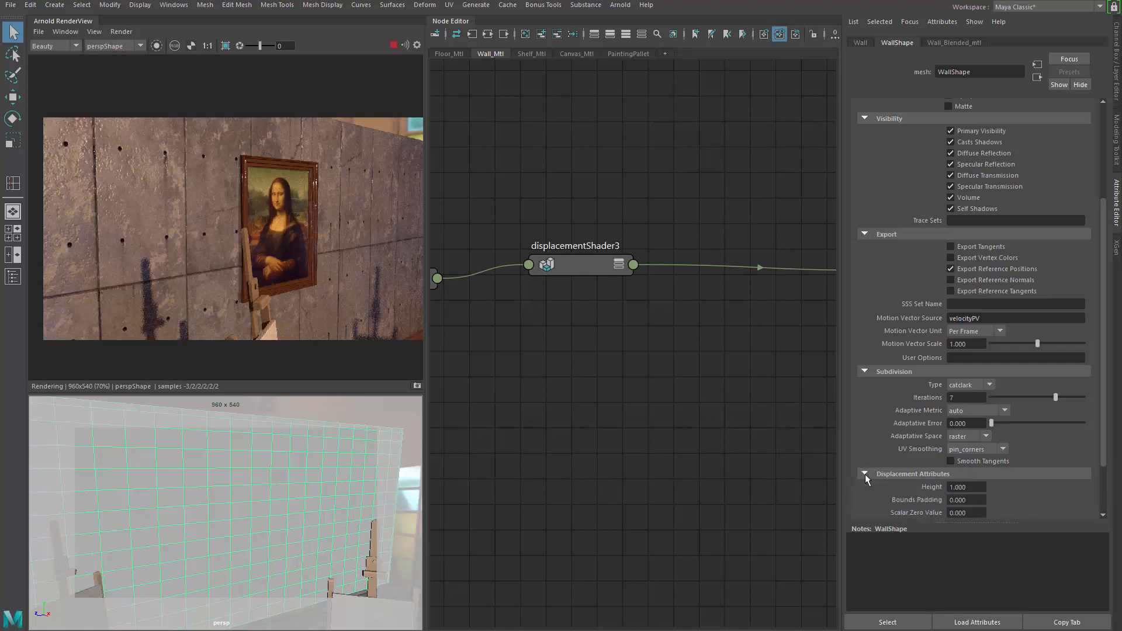
scroll(894, 455, "down", 3)
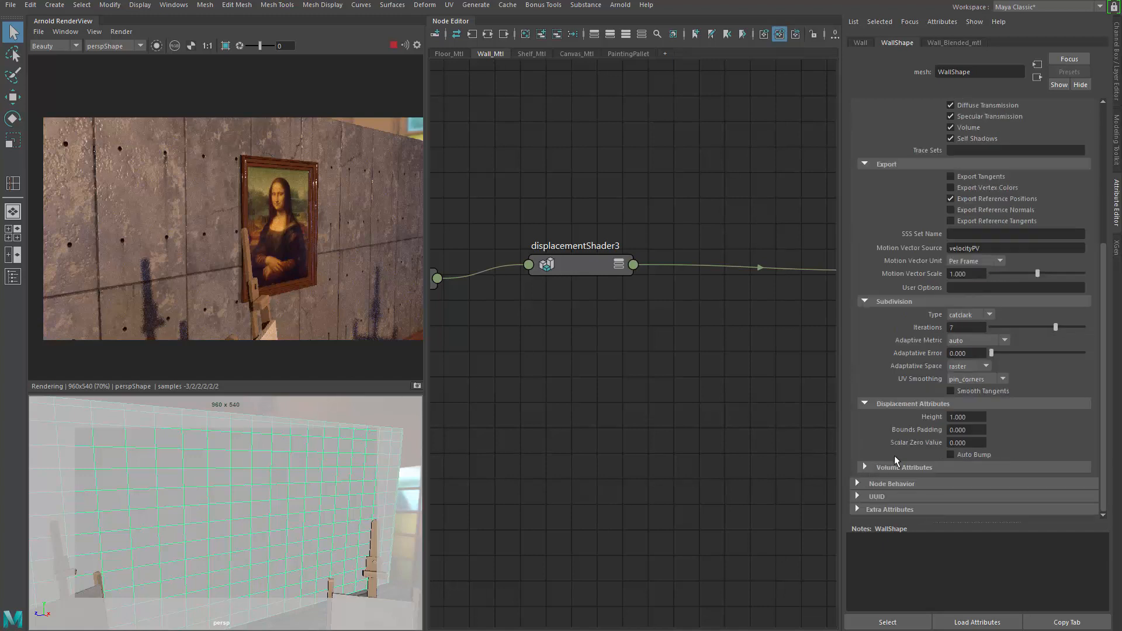
left_click(972, 454)
Step: Frame and orbit around the framed painting to inspect the displaced frame in the render
mouse_move(290, 458)
left_mouse_down("alt")
mouse_move(285, 492)
mouse_move(255, 494)
mouse_move(260, 452)
mouse_move(274, 472)
mouse_move(270, 450)
left_mouse_up("alt")
key("f")
right_click_drag(233, 505, 269, 475, "alt")
left_click_drag(269, 479, 260, 508, "alt")
middle_click_drag(205, 488, 238, 490, "alt")
right_click_drag(238, 491, 252, 456, "alt")
middle_click_drag(253, 455, 285, 476, "alt")
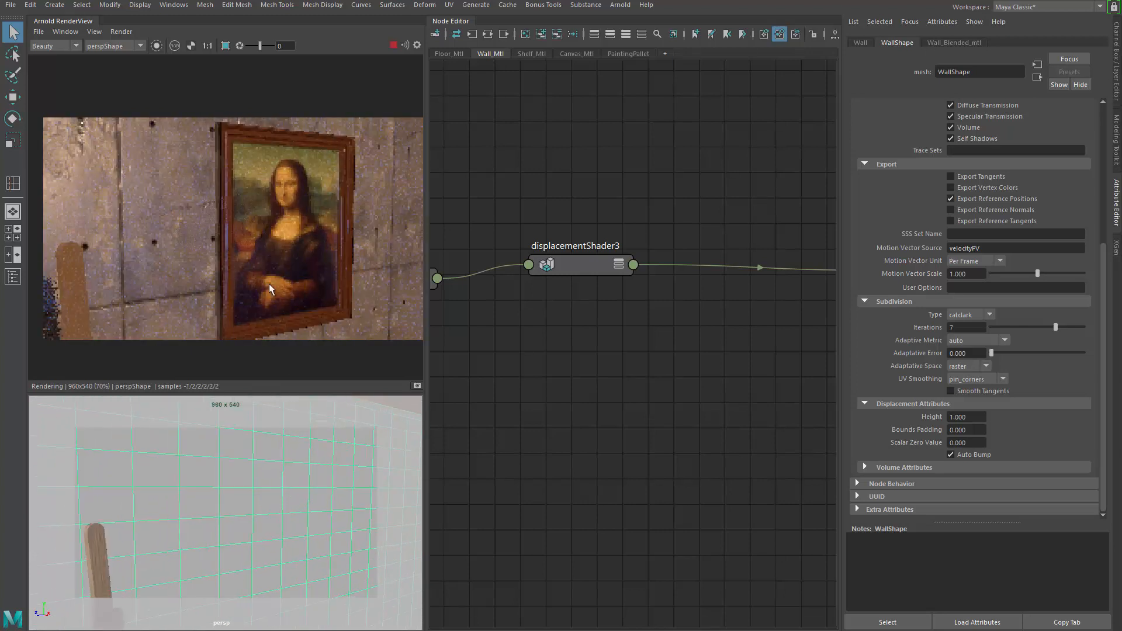
scroll(257, 257, "down", 2)
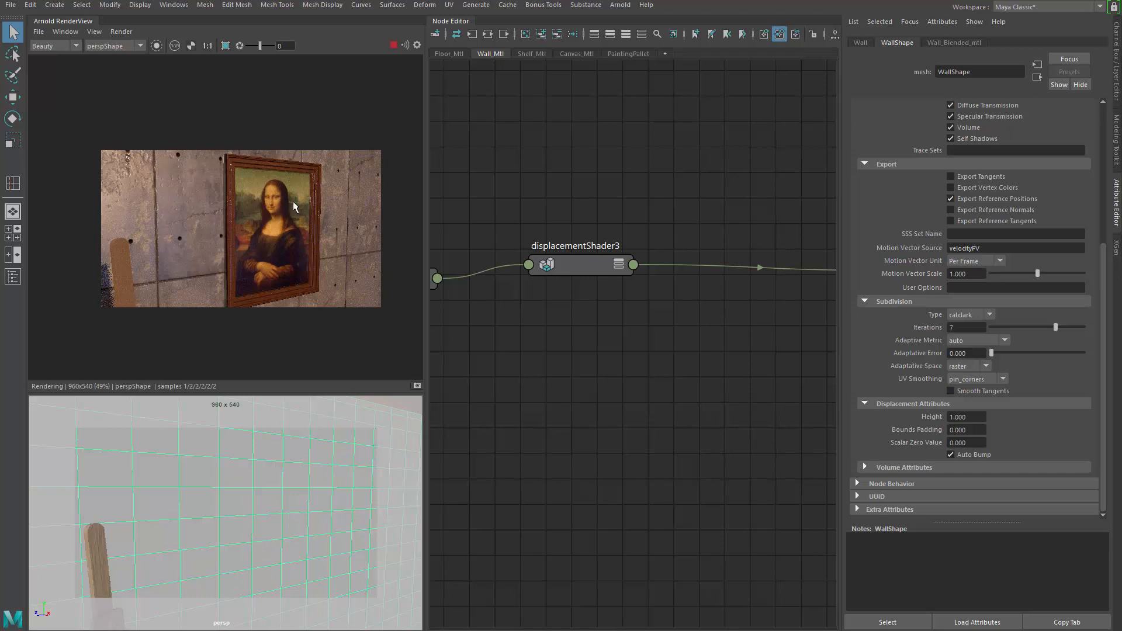
scroll(328, 479, "down", 5)
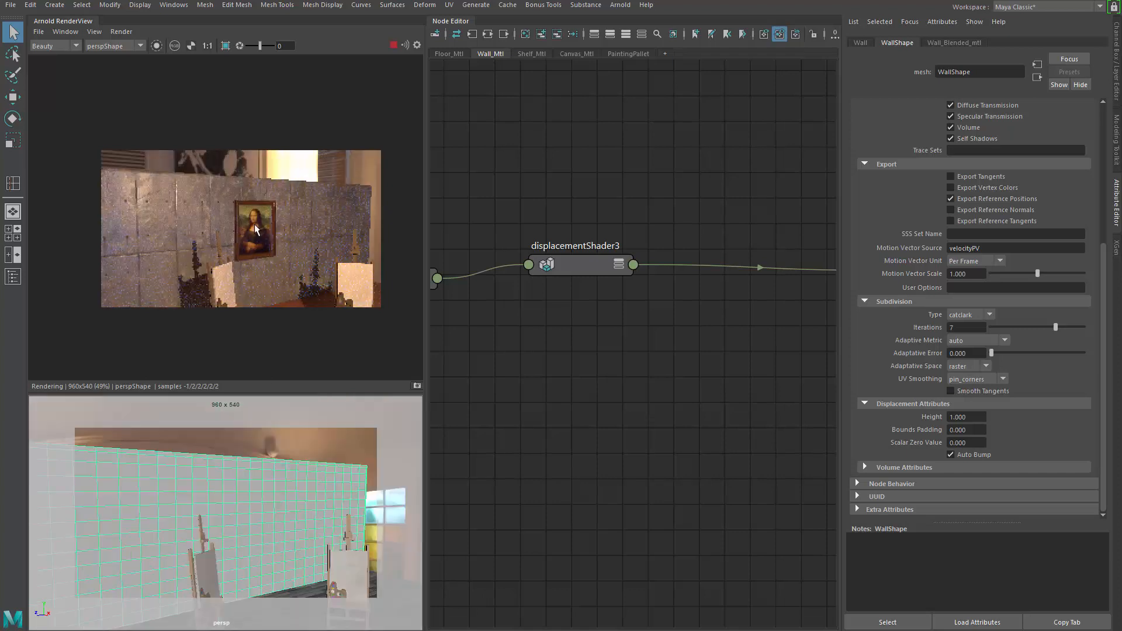
scroll(269, 218, "up", 2)
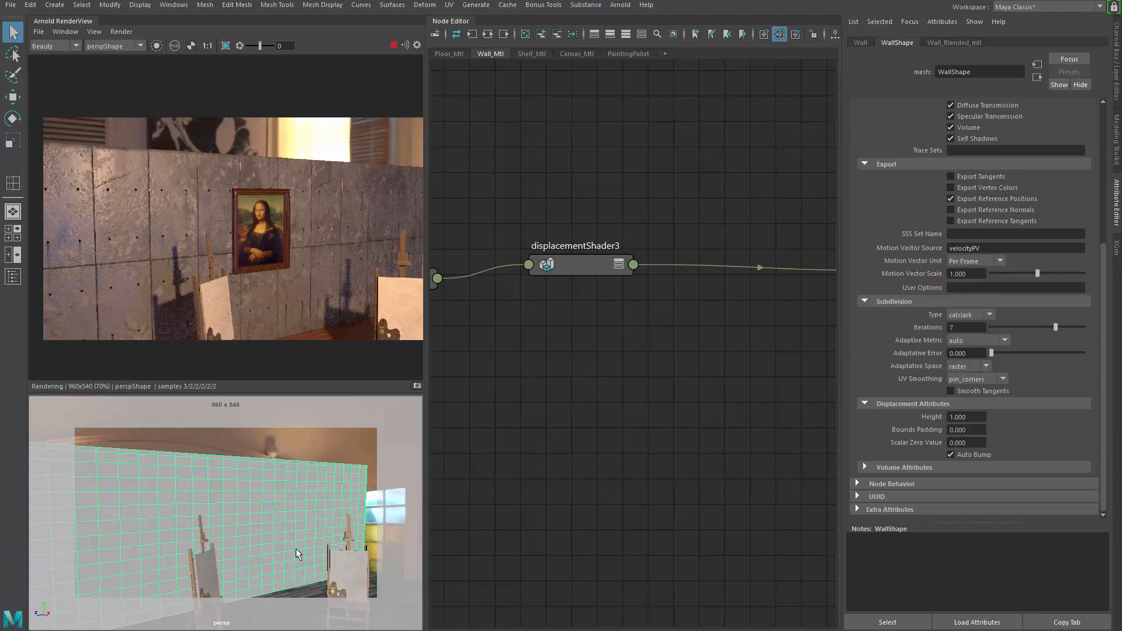
Step: Set the wall's subdivision iterations to 6
left_click(953, 328)
type("6")
key("Return")
Step: Pull the camera back to view the whole scene and frame the material node network
left_click_drag(282, 466, 275, 444, "alt")
middle_click_drag(275, 445, 277, 500, "alt")
left_click_drag(278, 500, 293, 479, "alt")
scroll(288, 498, "down", 5)
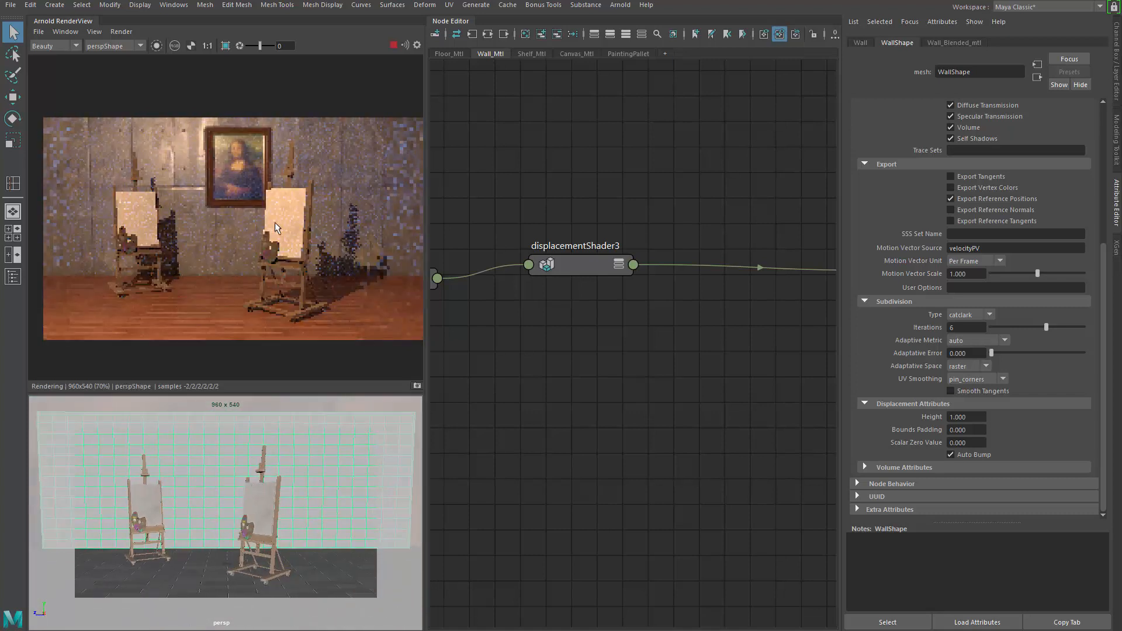
scroll(240, 228, "down", 3)
scroll(240, 228, "up", 2)
left_click_drag(195, 524, 191, 528, "alt")
key("a")
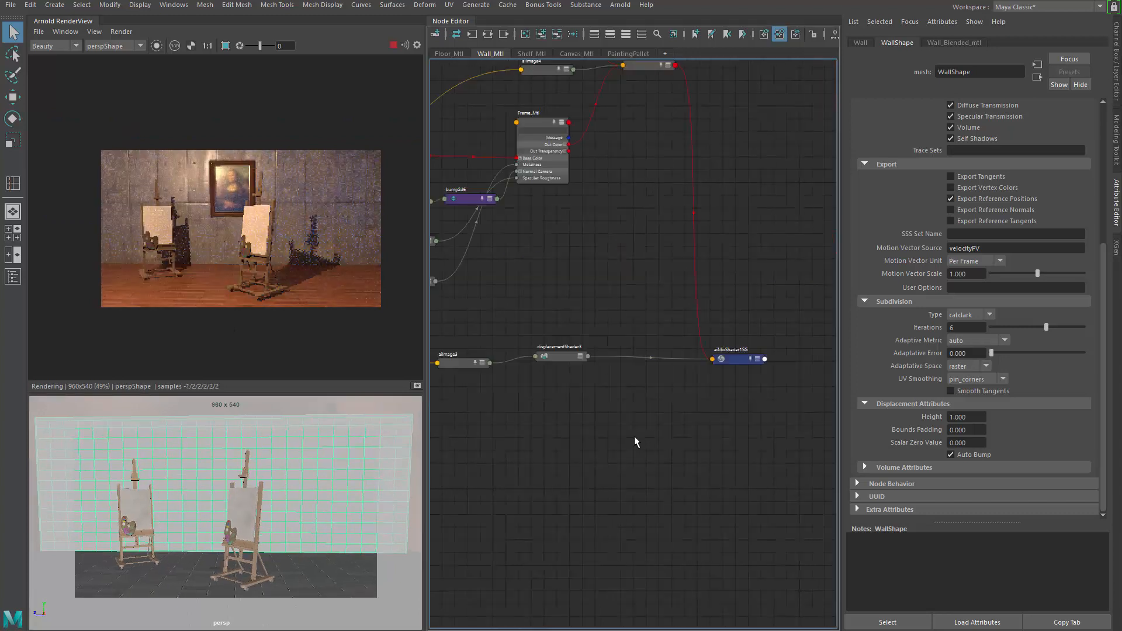
scroll(701, 433, "up", 6)
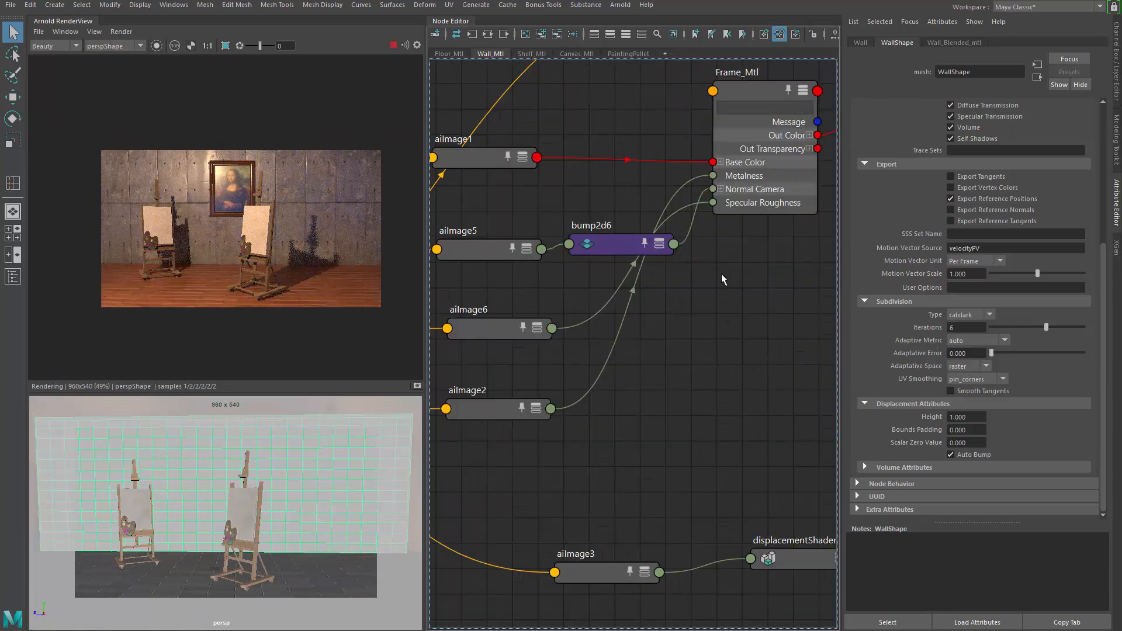
scroll(665, 269, "down", 4)
scroll(666, 267, "up", 3)
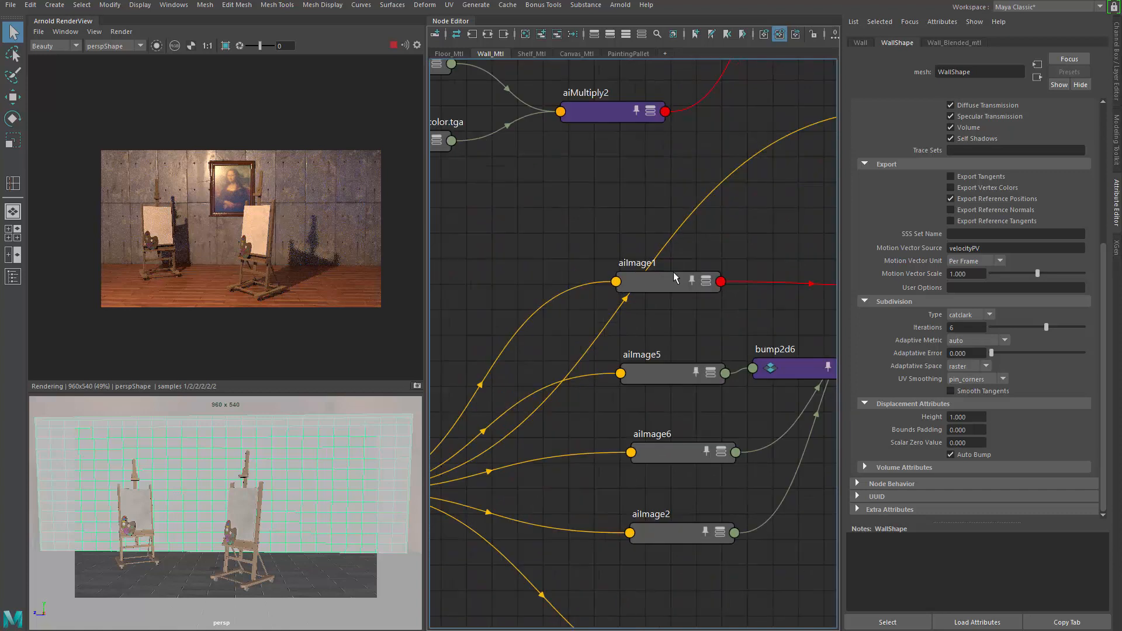
Step: Select the frame roughness image node and raise its Offset slider
middle_click_drag(661, 311, 518, 328, "alt")
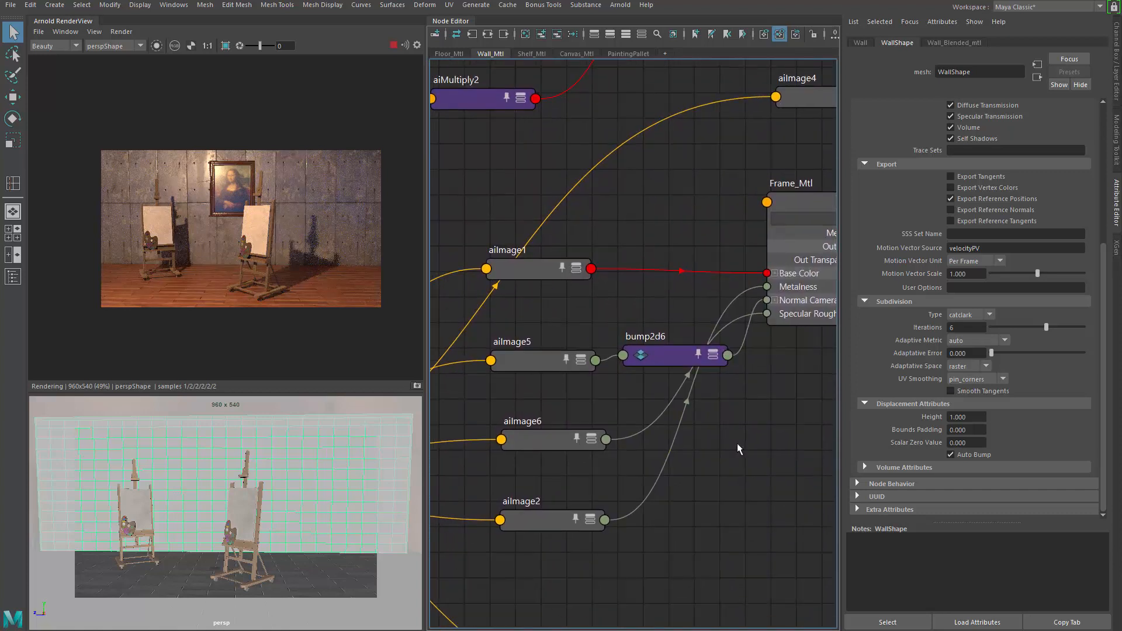
middle_click_drag(745, 402, 718, 370, "alt")
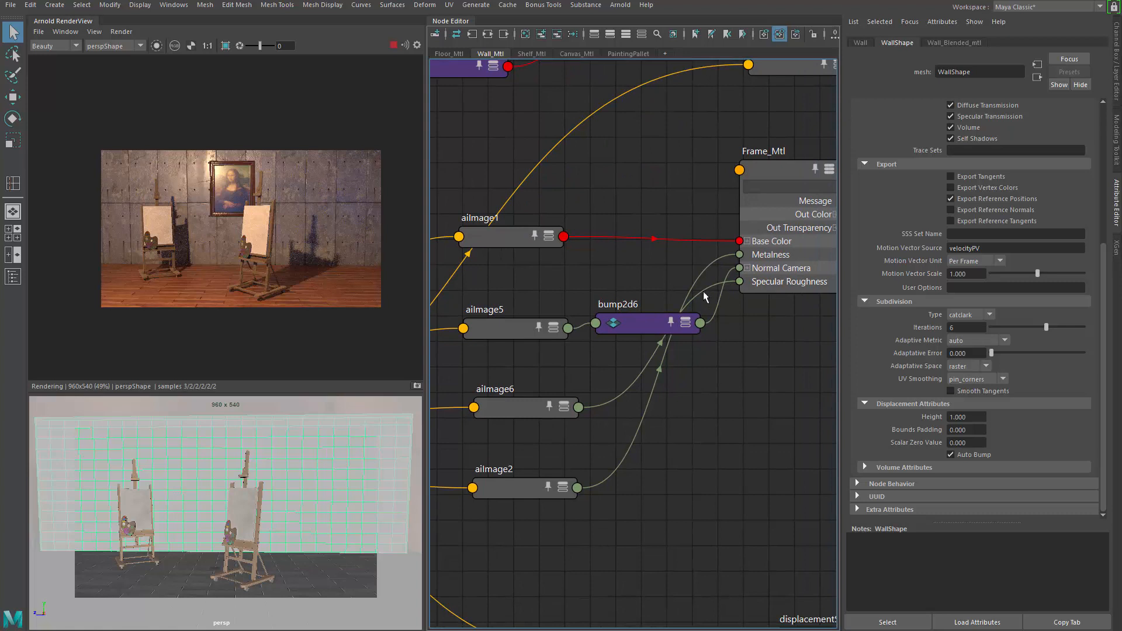
left_click(520, 409)
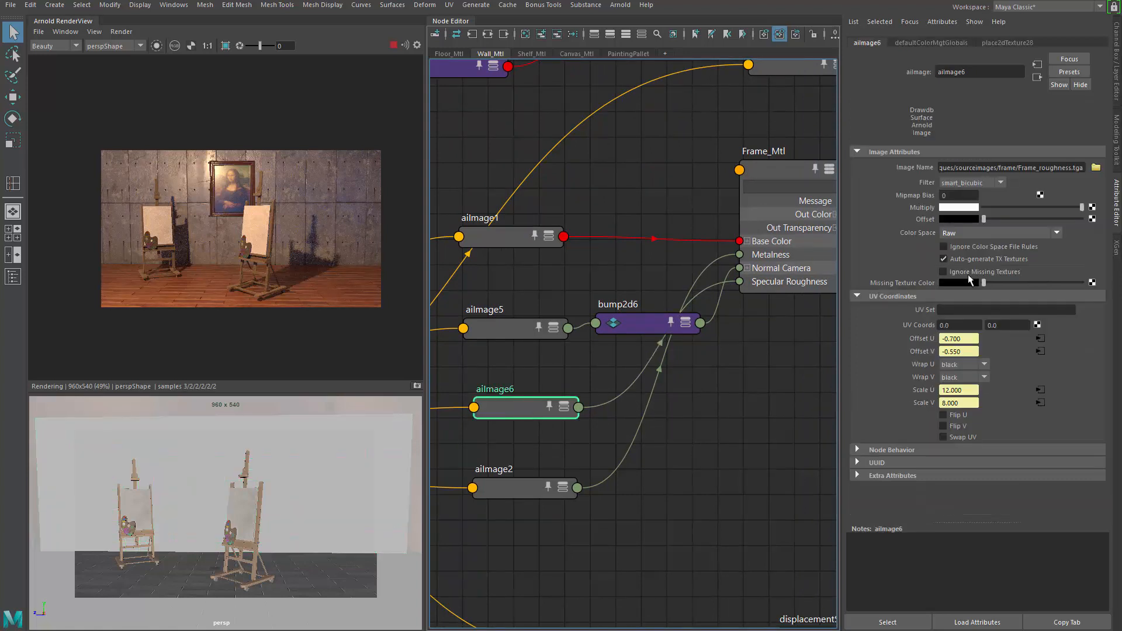
left_click_drag(984, 218, 1019, 218)
Step: Zoom and pan the render view to inspect the frame and painting up close
scroll(201, 166, "up", 3)
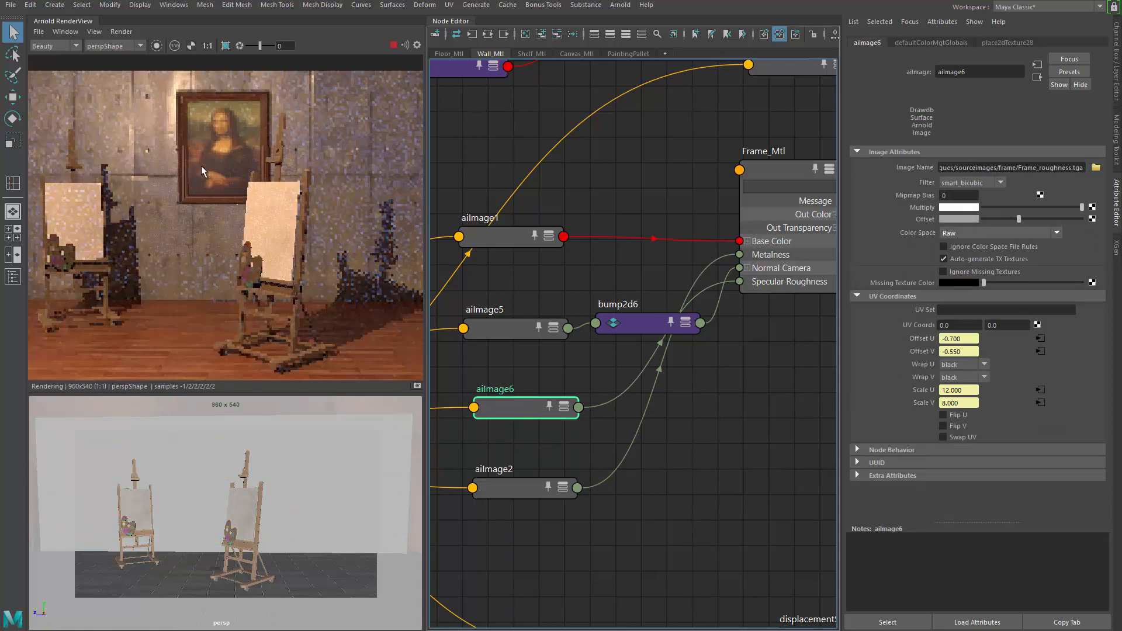
scroll(170, 204, "up", 2)
middle_click_drag(194, 163, 182, 254)
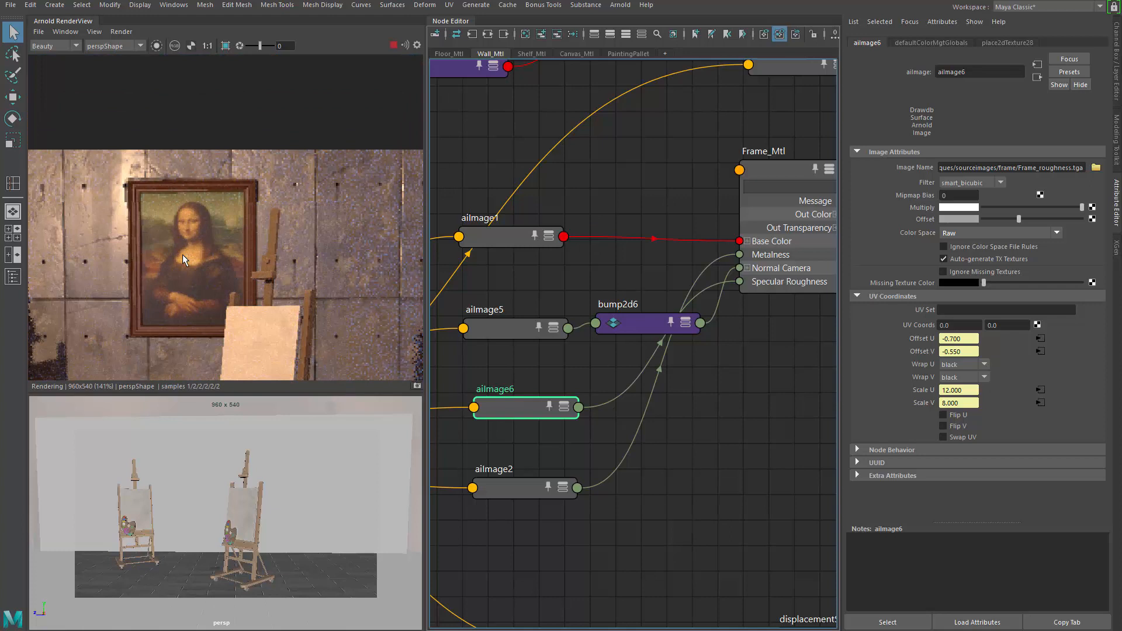
scroll(187, 255, "down", 3)
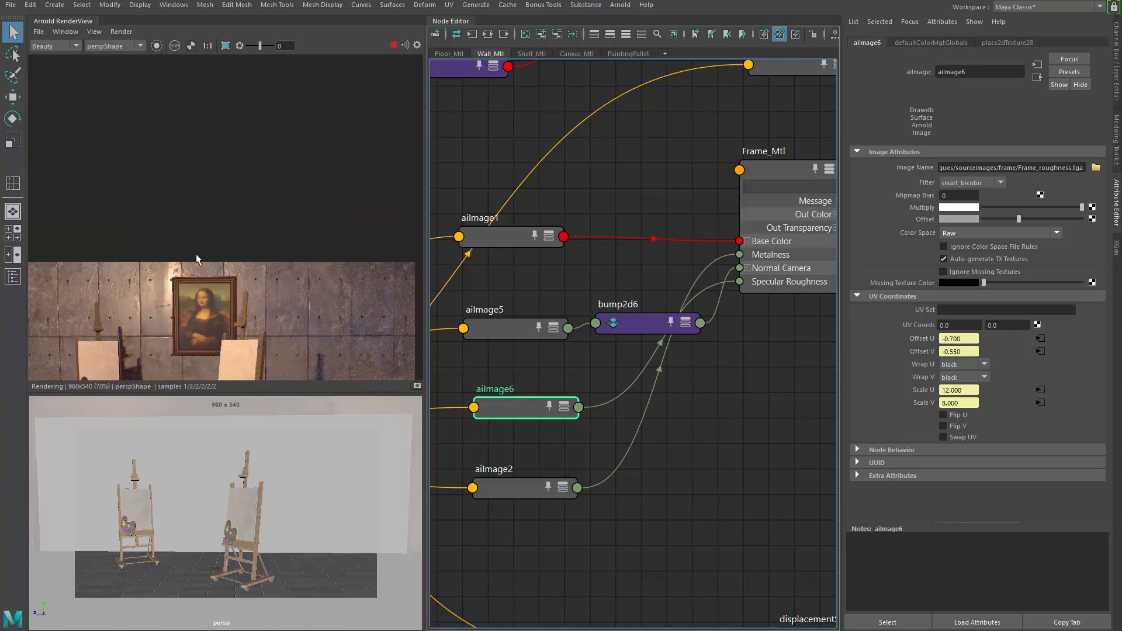
scroll(246, 213, "up", 3)
scroll(245, 220, "down", 2)
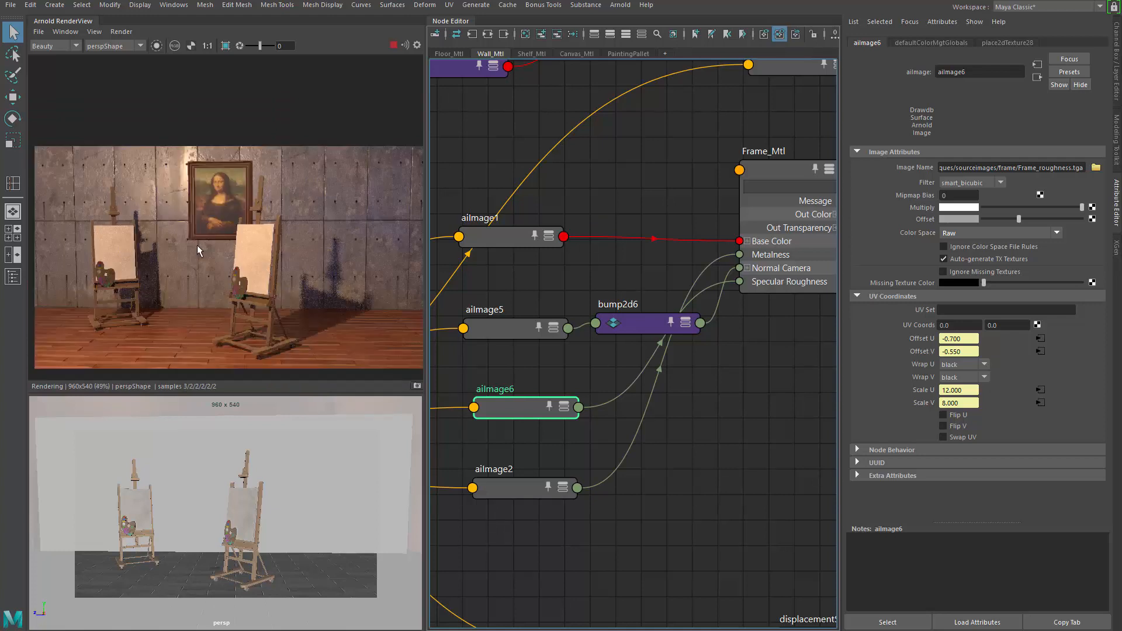
scroll(703, 368, "down", 5)
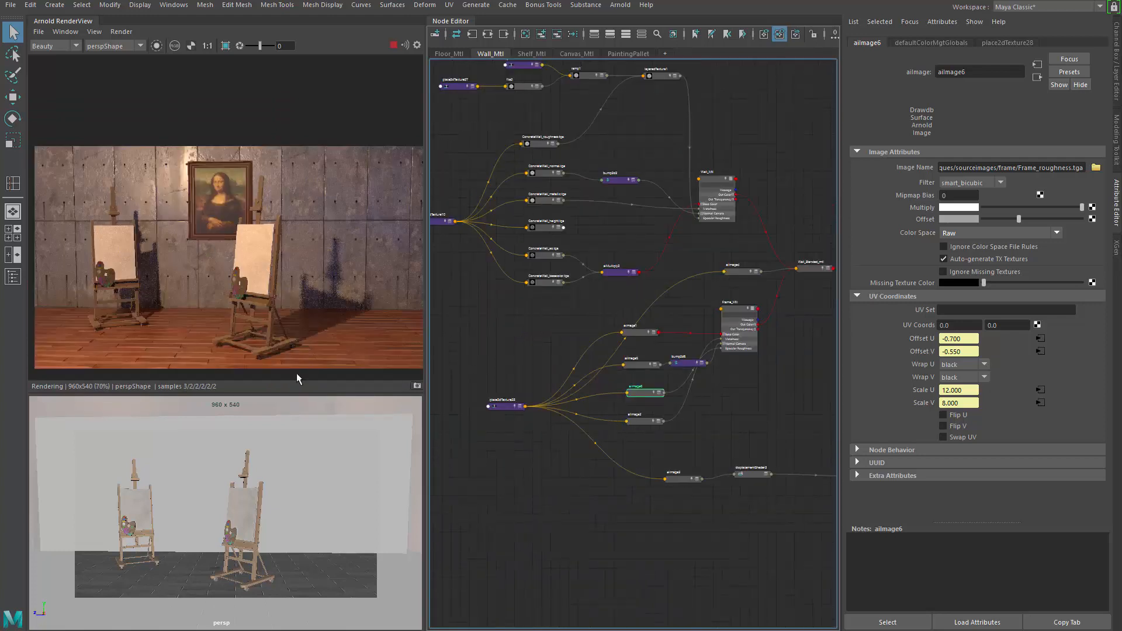
left_click_drag(245, 483, 244, 490, "alt")
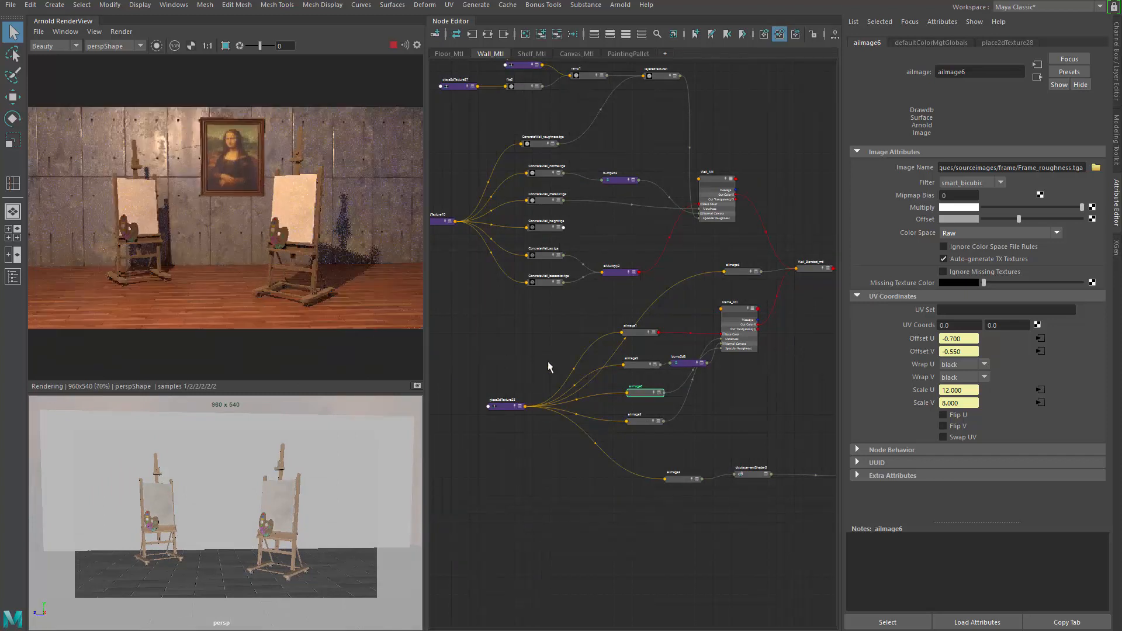
Step: Navigate the wall material network, examining the mix shader and image nodes
scroll(588, 340, "down", 3)
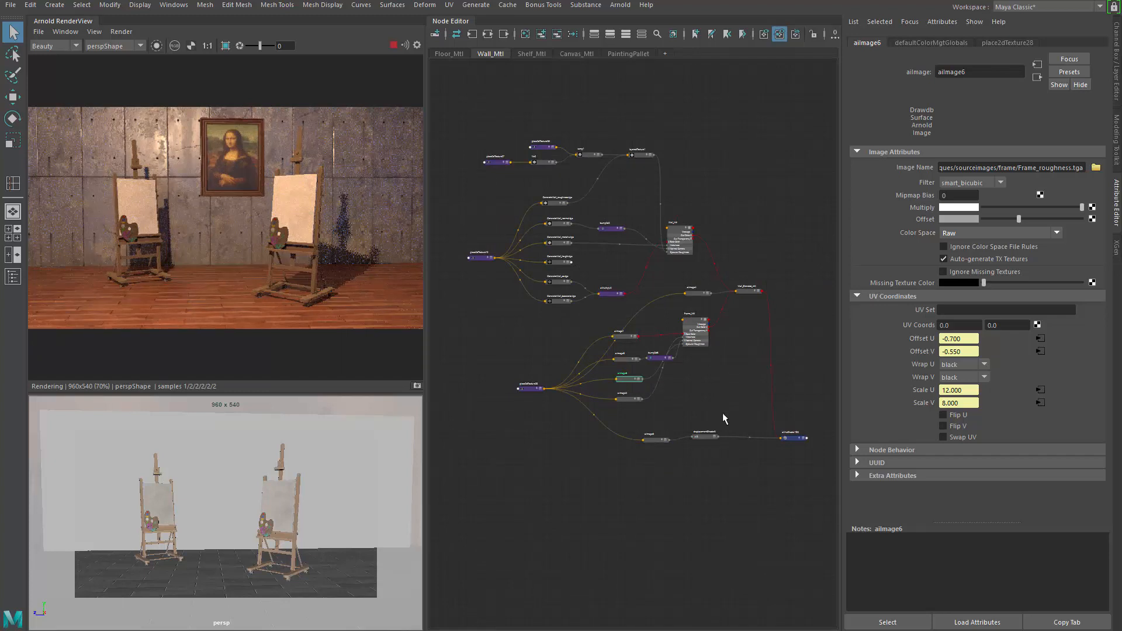
scroll(613, 368, "up", 5)
left_click(720, 445)
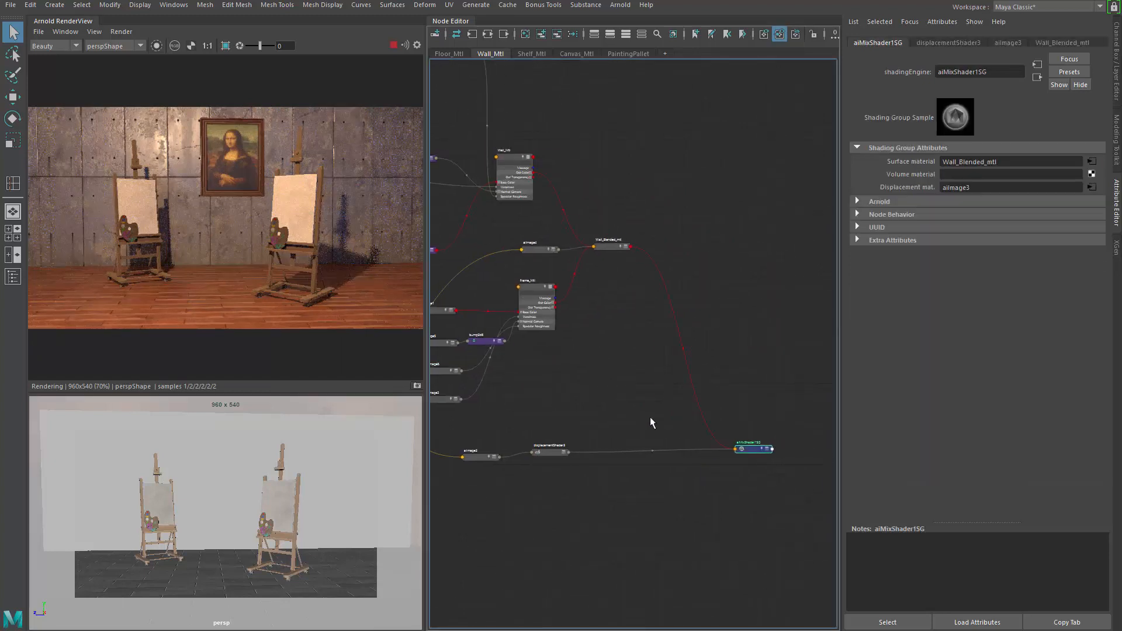
scroll(652, 422, "down", 2)
left_click_drag(801, 296, 541, 470)
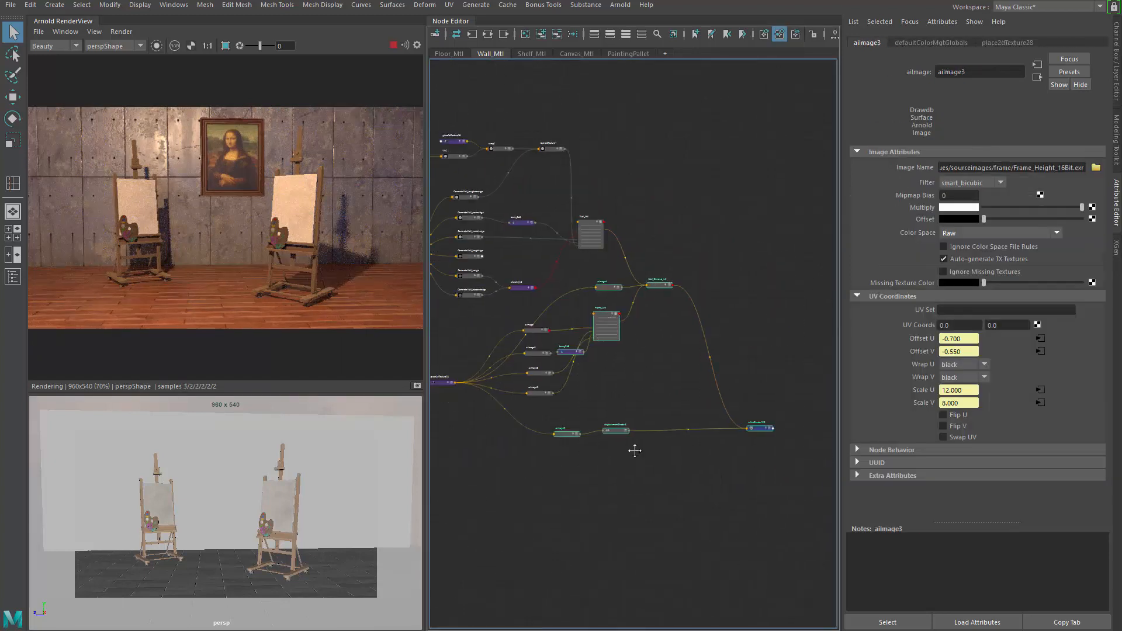
middle_click_drag(635, 450, 734, 431, "alt")
left_click_drag(670, 487, 516, 297, "shift")
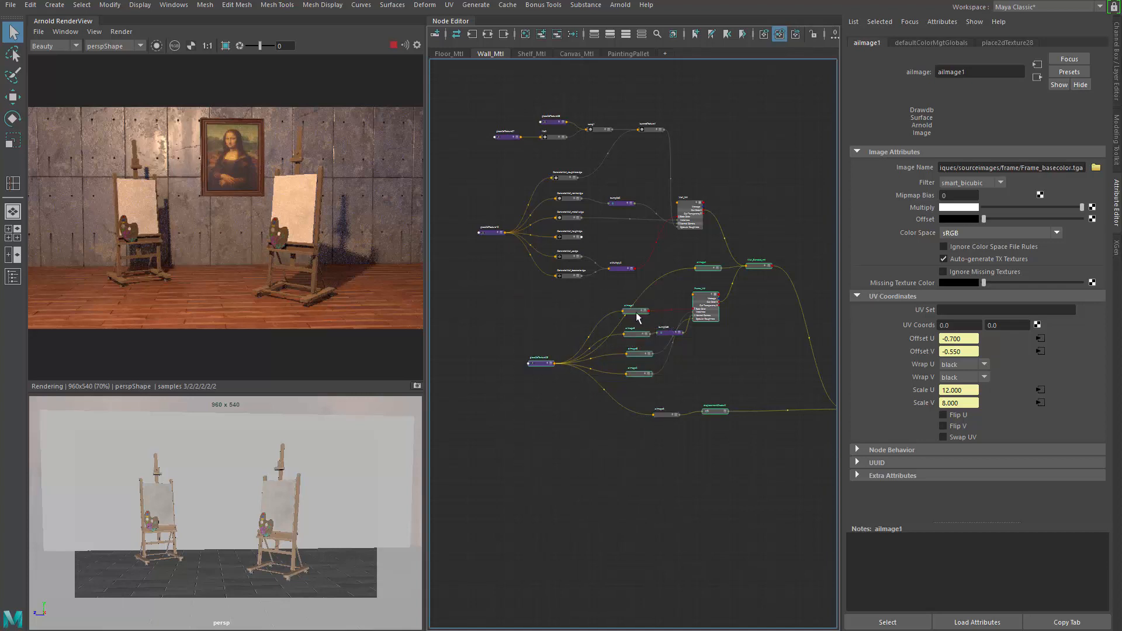
left_click_drag(638, 317, 666, 444)
left_click_drag(714, 339, 815, 427)
middle_click_drag(548, 314, 349, 277, "alt")
left_click_drag(614, 383, 705, 445)
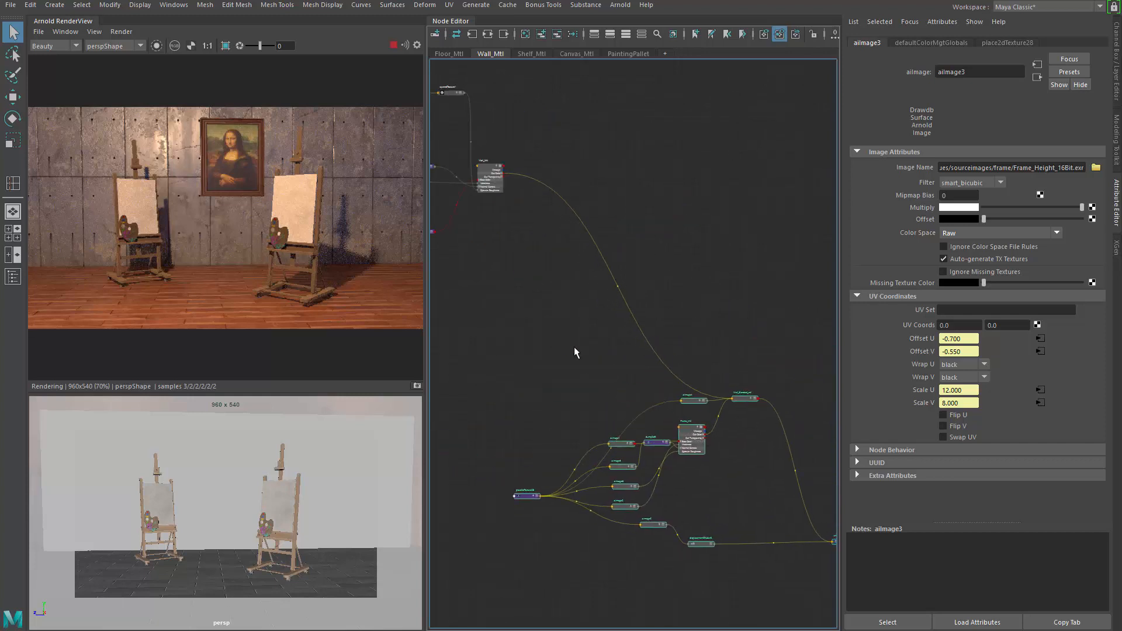
middle_click_drag(574, 347, 648, 387, "alt")
scroll(620, 328, "up", 5)
left_click(615, 323)
middle_click_drag(579, 267, 657, 365, "alt")
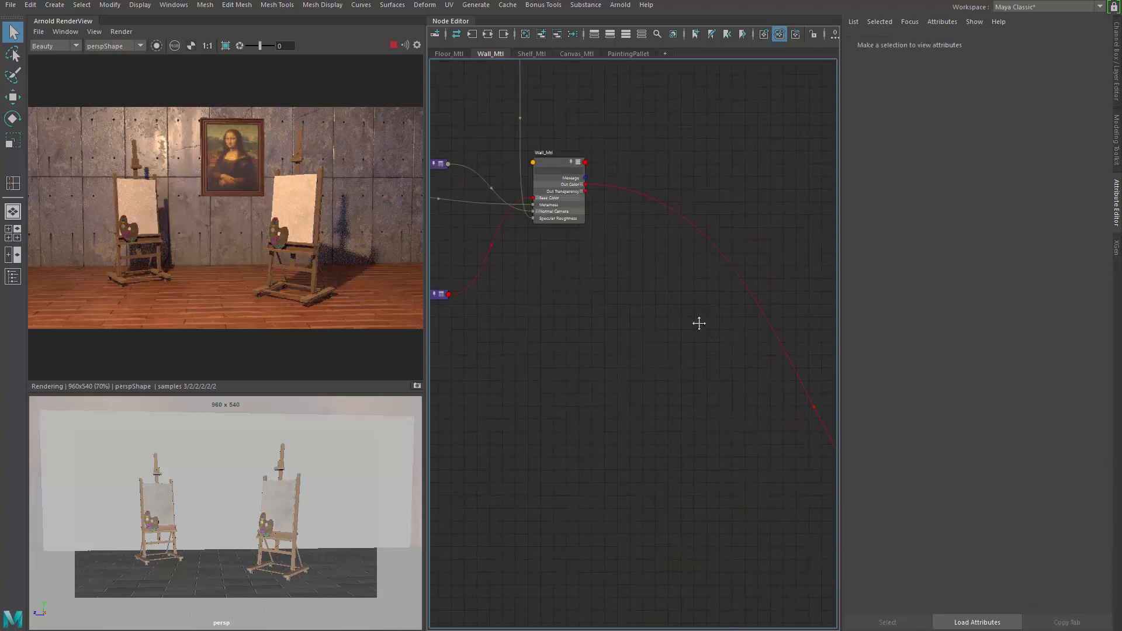
Step: Create a new aiMixShader node and delete its automatically created shading group
middle_click_drag(699, 323, 654, 319, "alt")
key("Tab")
type("aimi")
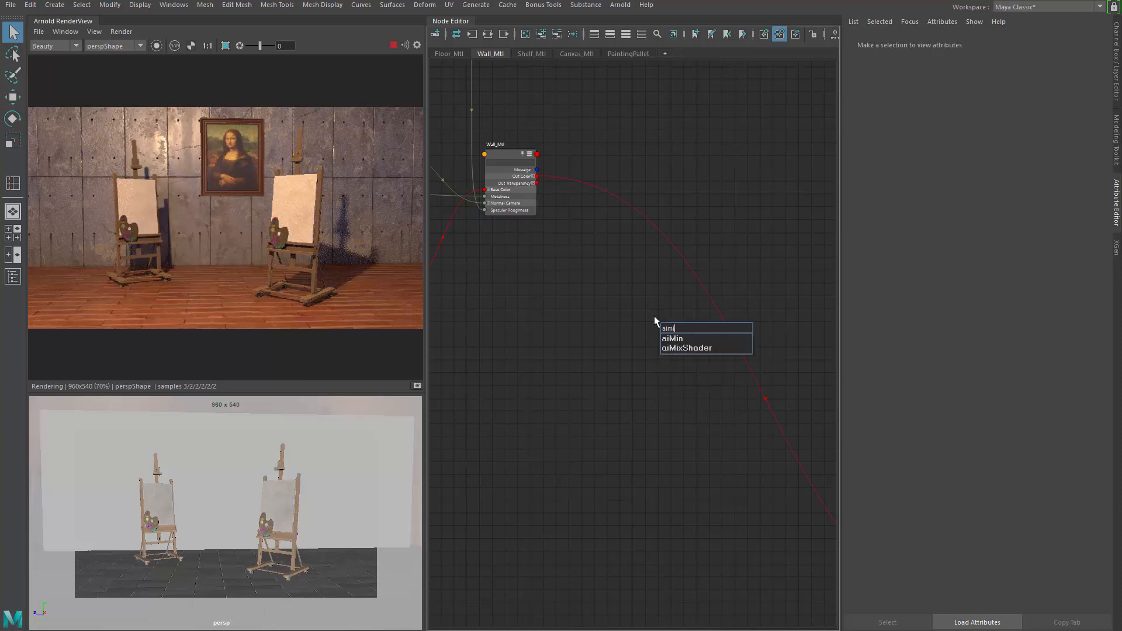
key("Return")
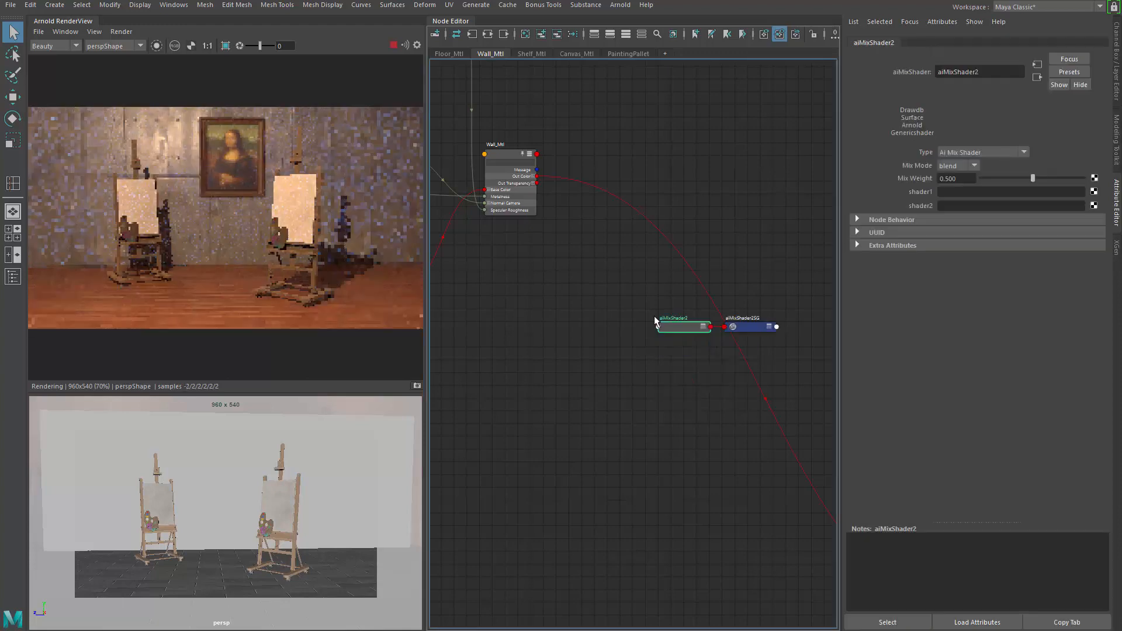
left_click(765, 327)
key("Delete")
Step: Select the new mix shader and assign Wall_Mtl as its shader1 input
scroll(692, 330, "down", 4)
middle_click_drag(639, 335, 580, 324, "alt")
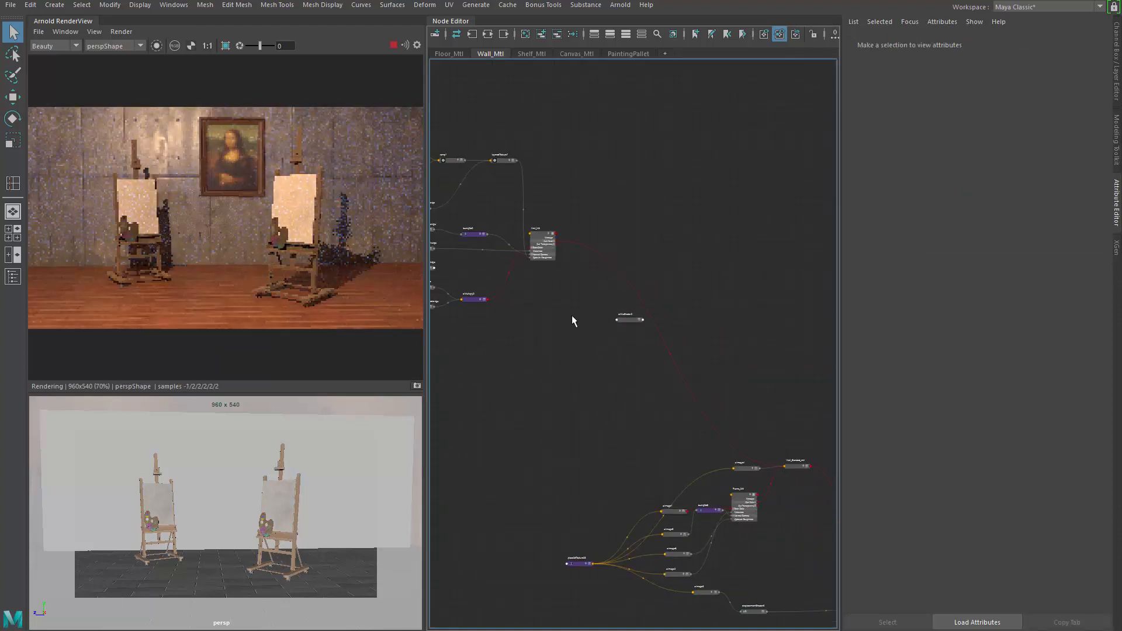
scroll(573, 314, "up", 2)
middle_click_drag(566, 268, 542, 258, "alt")
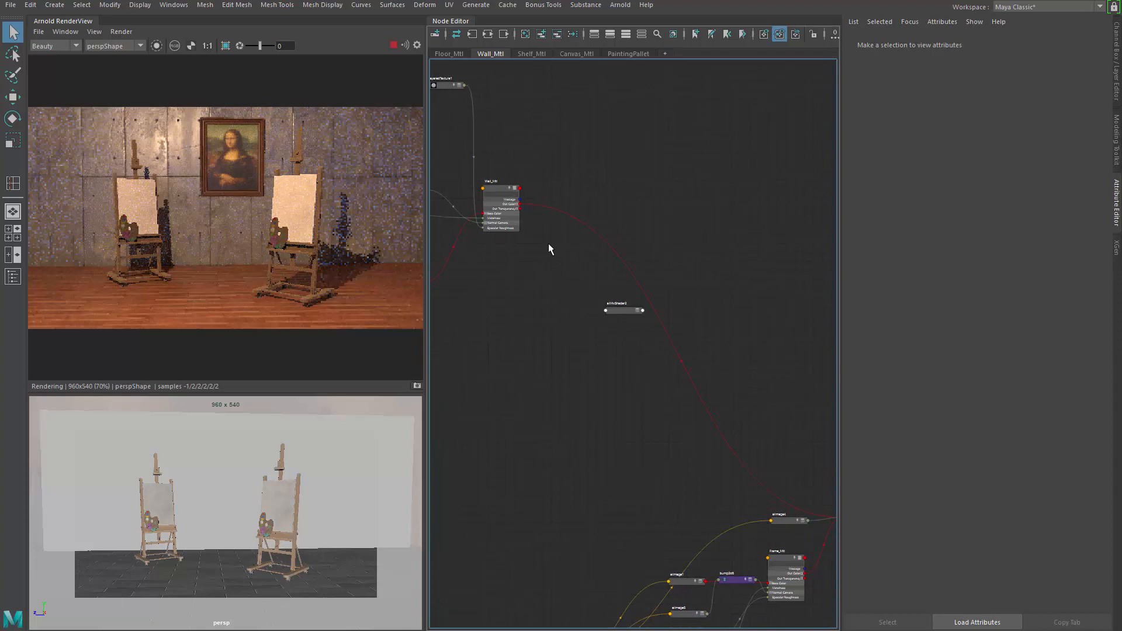
left_click(620, 310)
middle_click_drag(489, 193, 916, 191)
Step: Assign the new mix shader as shader1 of Wall_Blended_mtl
middle_click_drag(649, 200, 572, 153, "alt")
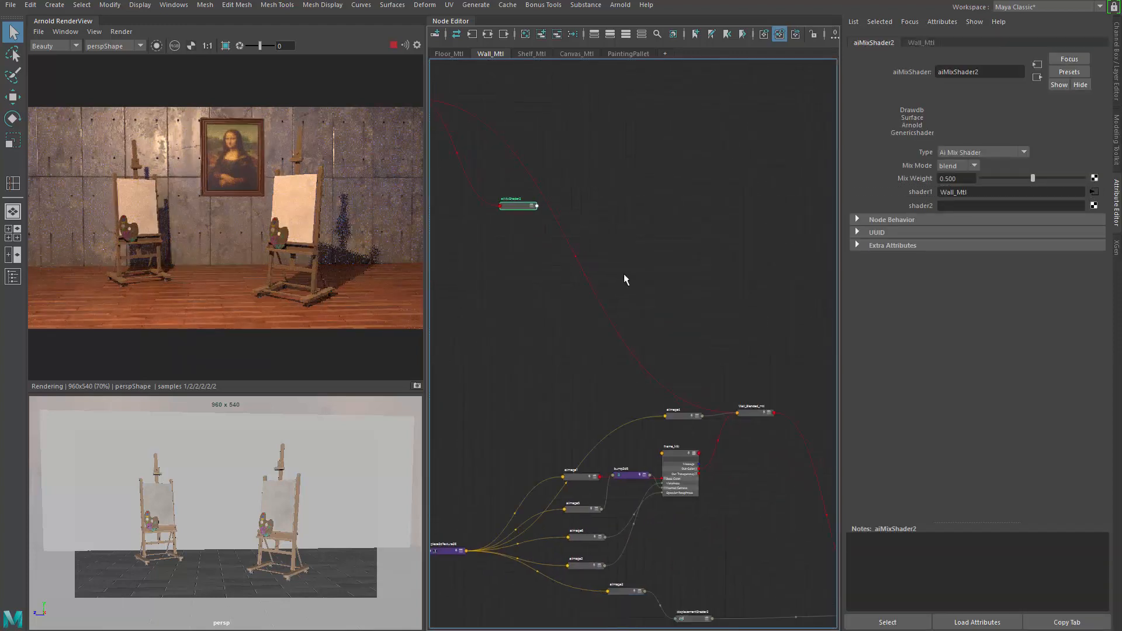
left_click(751, 413)
middle_click_drag(510, 205, 908, 190)
Step: Rename the new mix shader to Wall_with_paint
middle_click_drag(552, 216, 685, 291, "alt")
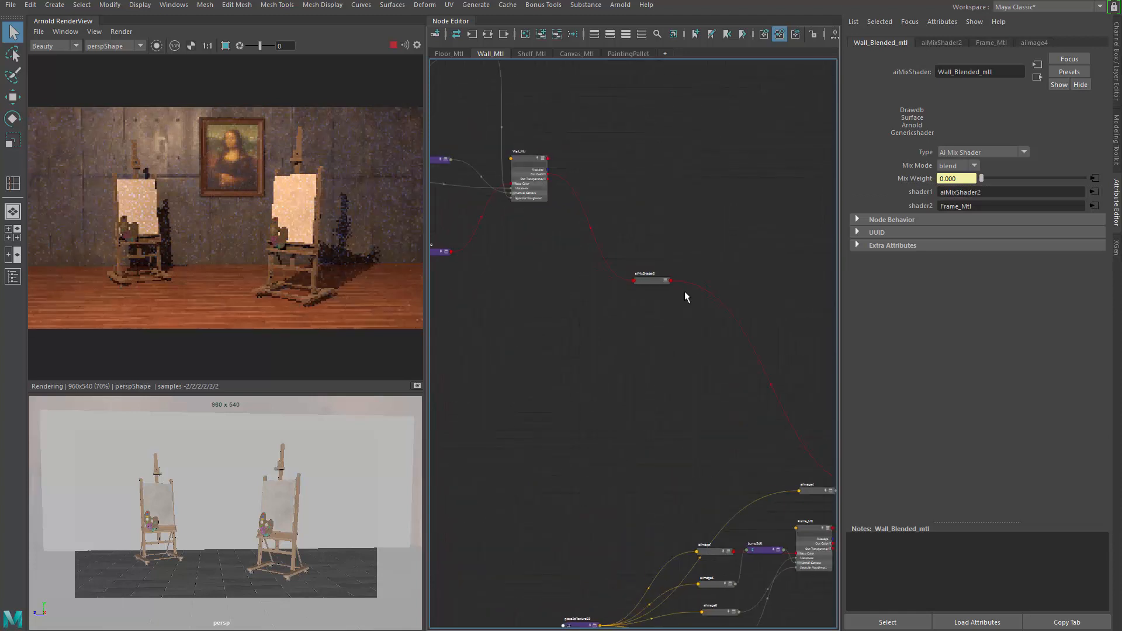
scroll(648, 263, "up", 3)
scroll(619, 310, "up", 3)
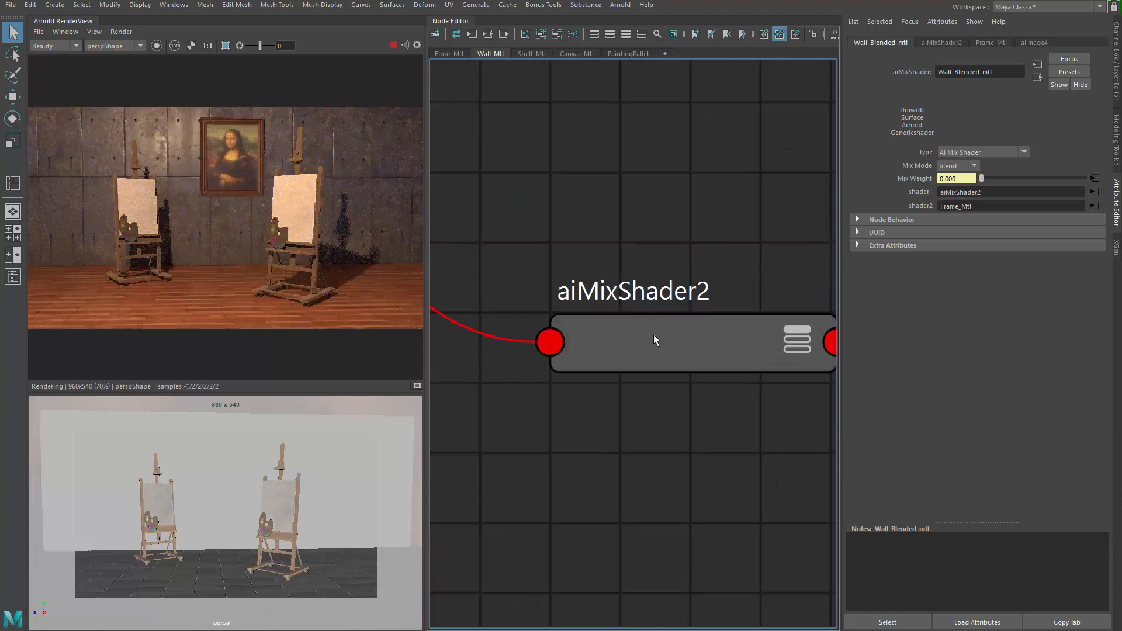
left_click(653, 336)
scroll(678, 330, "down", 5)
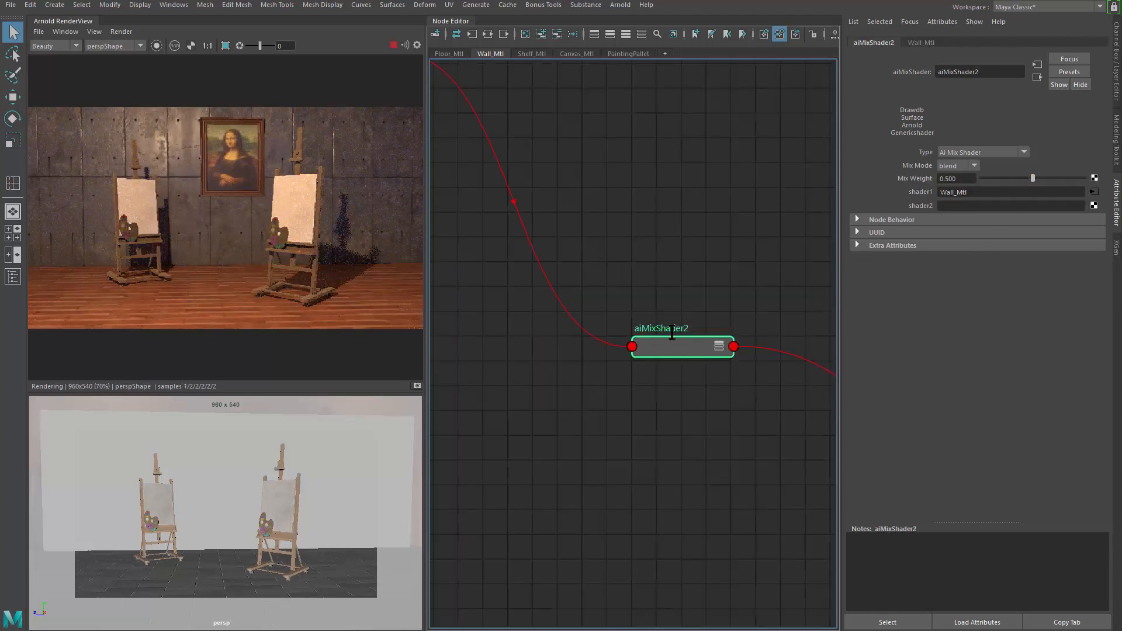
double_click(672, 333)
type("w")
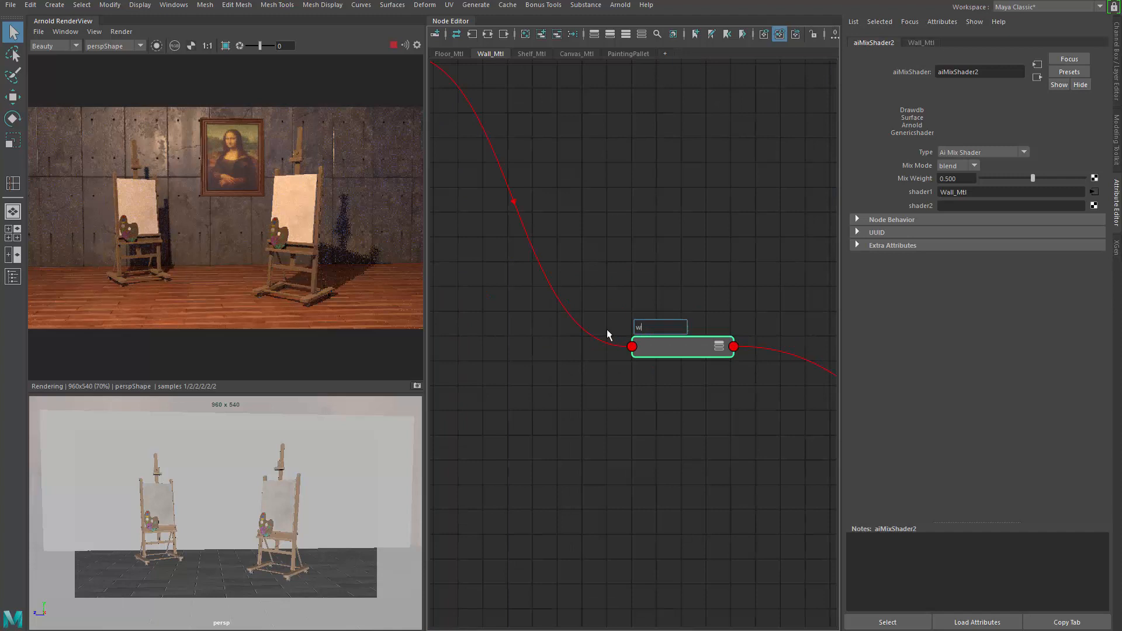
type("all_with_paint")
key("Return")
Step: Create an aiStandardSurface node and delete its shading group
middle_click_drag(560, 393, 574, 374, "alt")
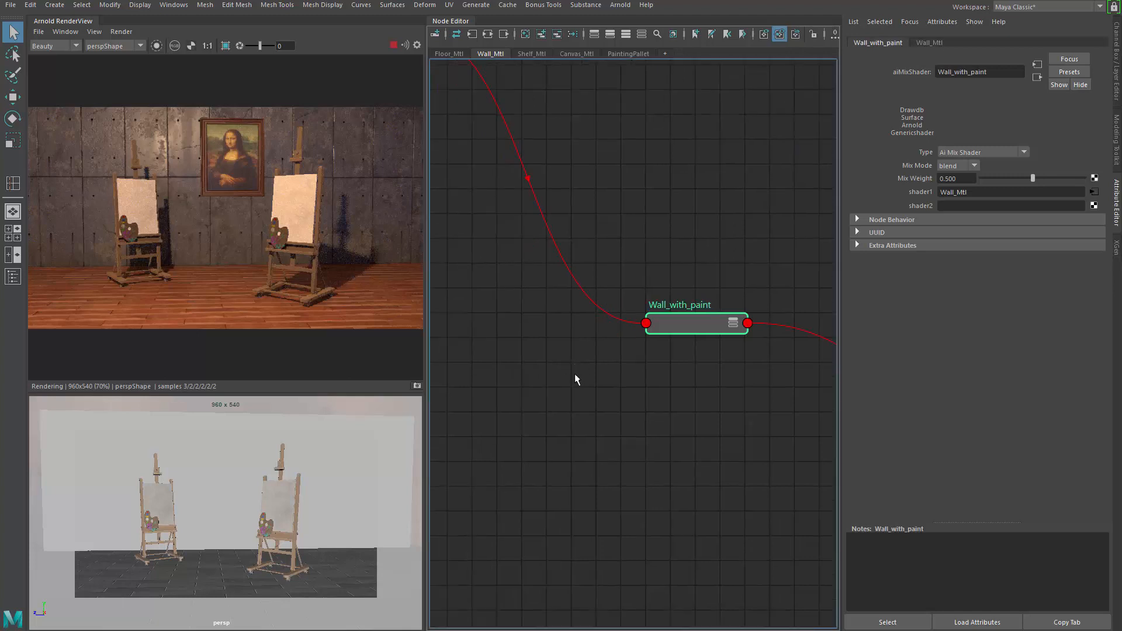
scroll(575, 374, "down", 2)
middle_click_drag(668, 349, 688, 326, "alt")
middle_click_drag(582, 376, 673, 362, "alt")
key("Tab")
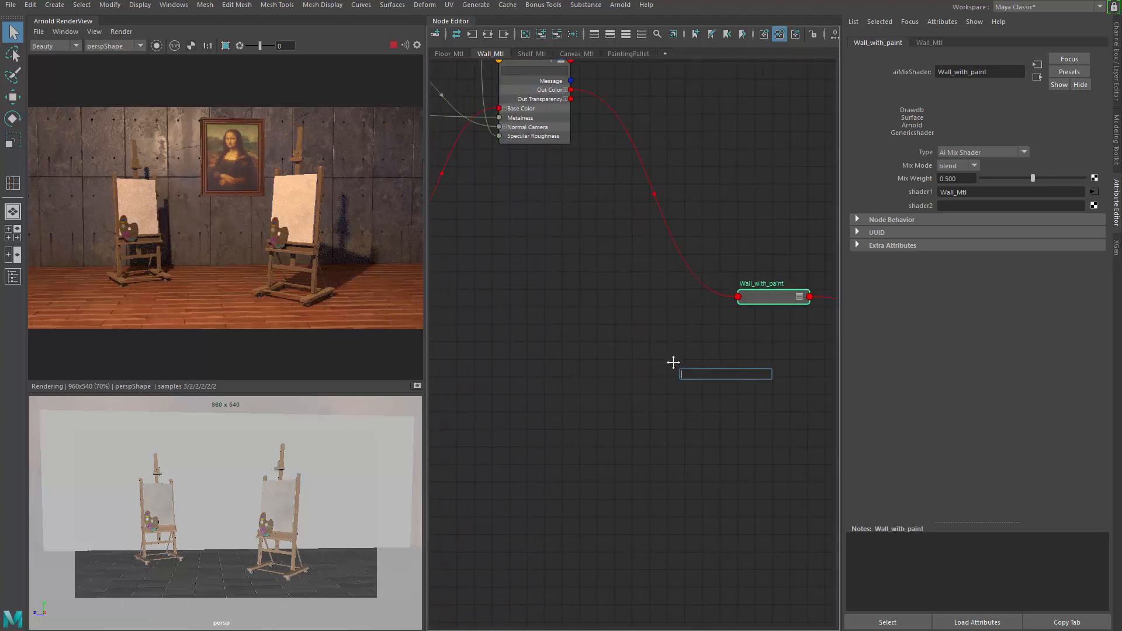
type("ai")
type("ta")
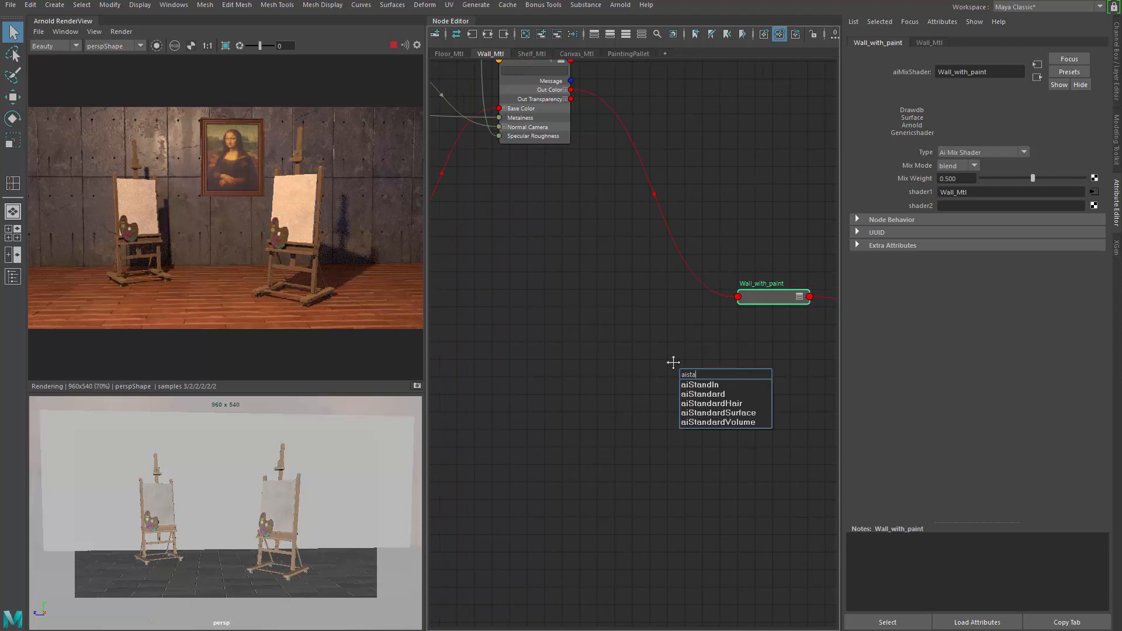
key("Down")
key("Down")
key("Down")
key("Down")
key("Return")
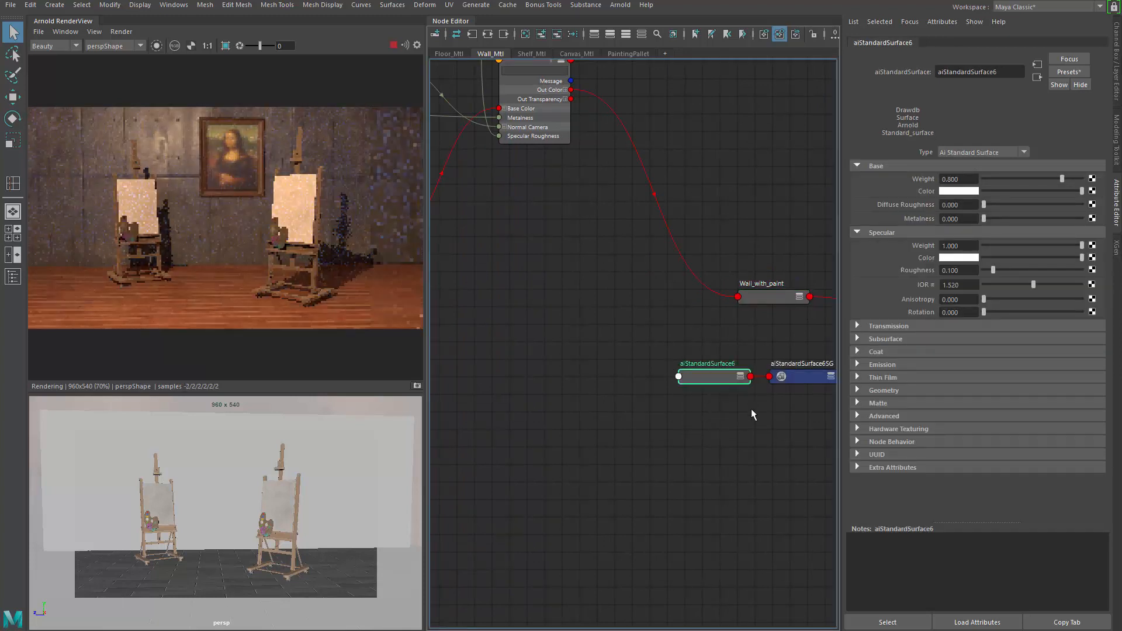
left_click(810, 381)
key("Delete")
Step: Connect the new aiStandardSurface node to shader2 of Wall_with_paint
left_click_drag(730, 376, 641, 388)
left_click(760, 298)
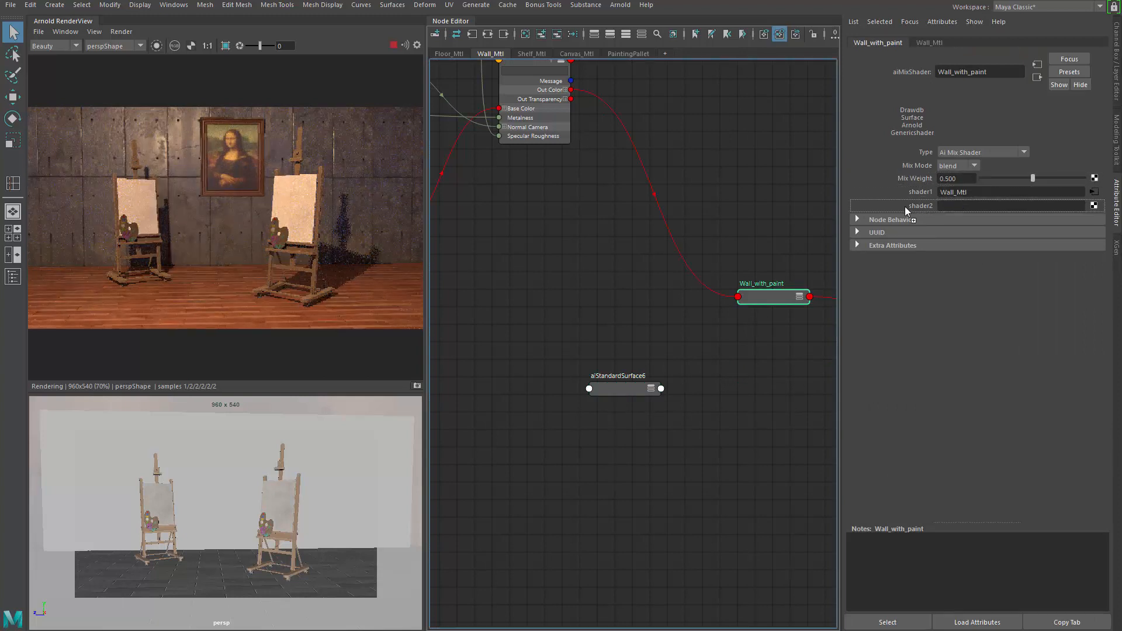
middle_click_drag(904, 206, 905, 206)
left_click_drag(637, 387, 582, 397)
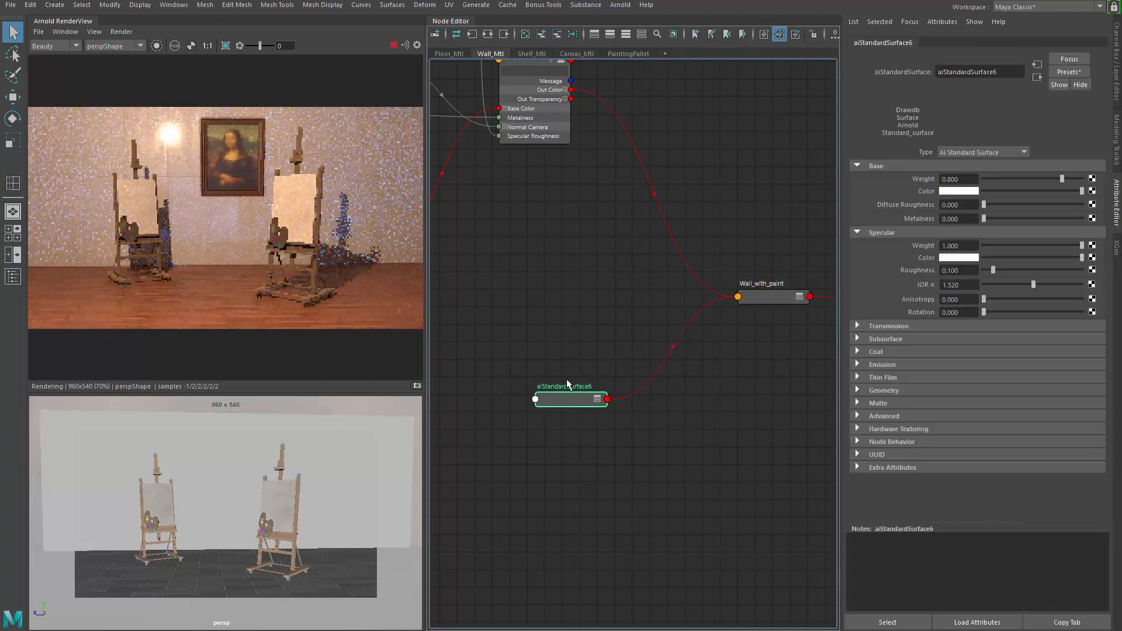
Step: Raise the new surface's specular roughness to about 0.946
middle_click_drag(597, 323, 561, 343, "alt")
left_click(734, 322)
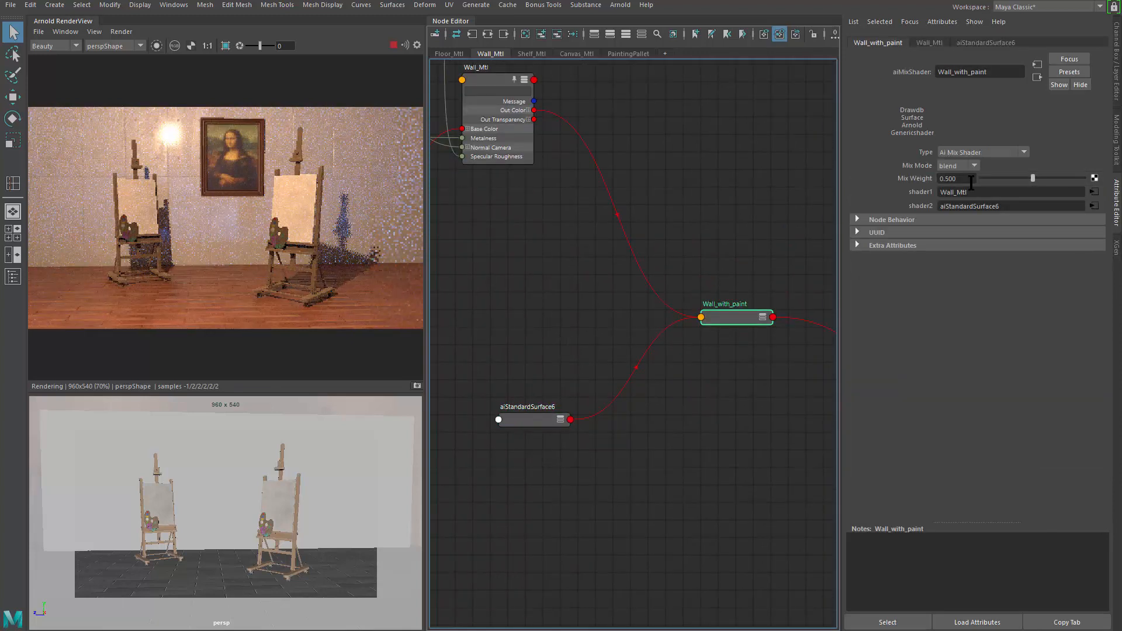
middle_click_drag(510, 405, 625, 381, "alt")
left_click_drag(647, 391, 640, 399)
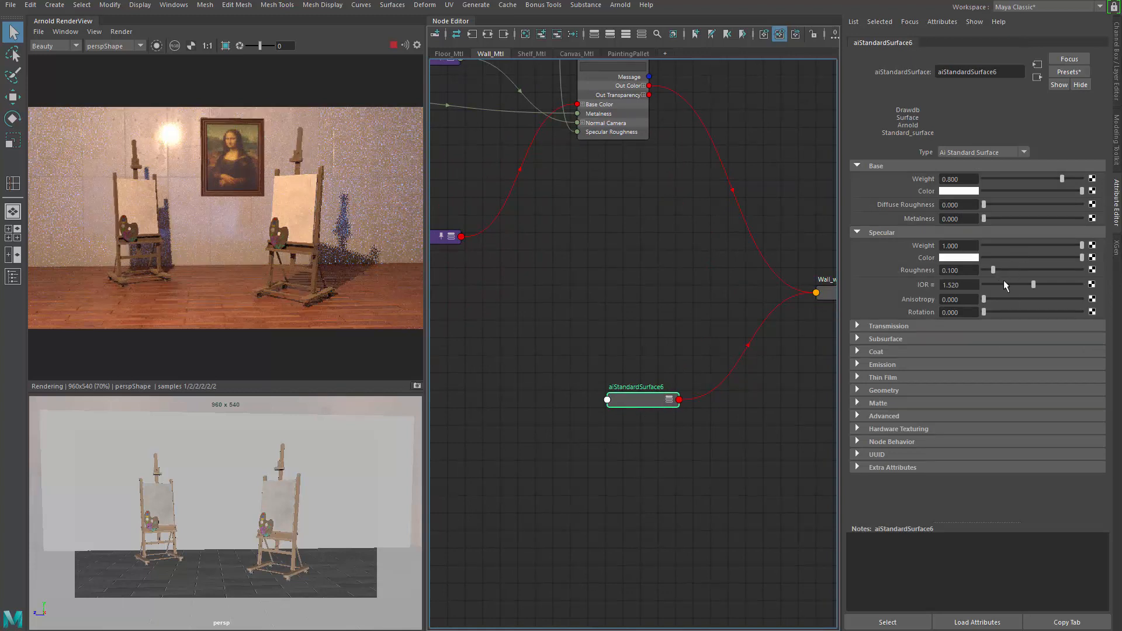
left_click_drag(997, 273, 1064, 269)
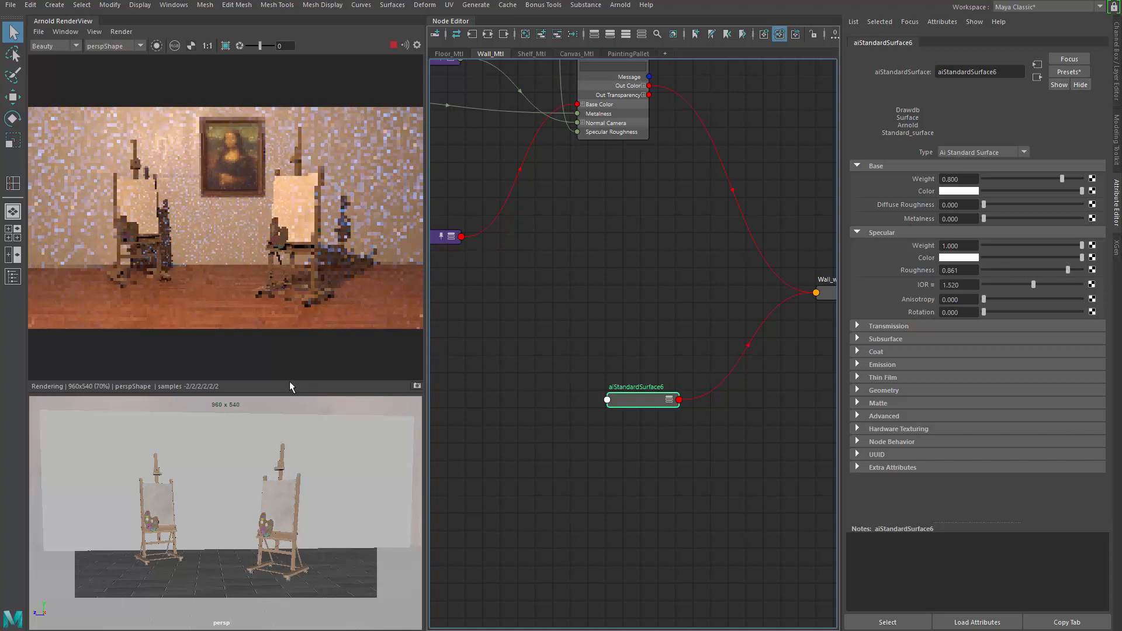
scroll(663, 416, "up", 2)
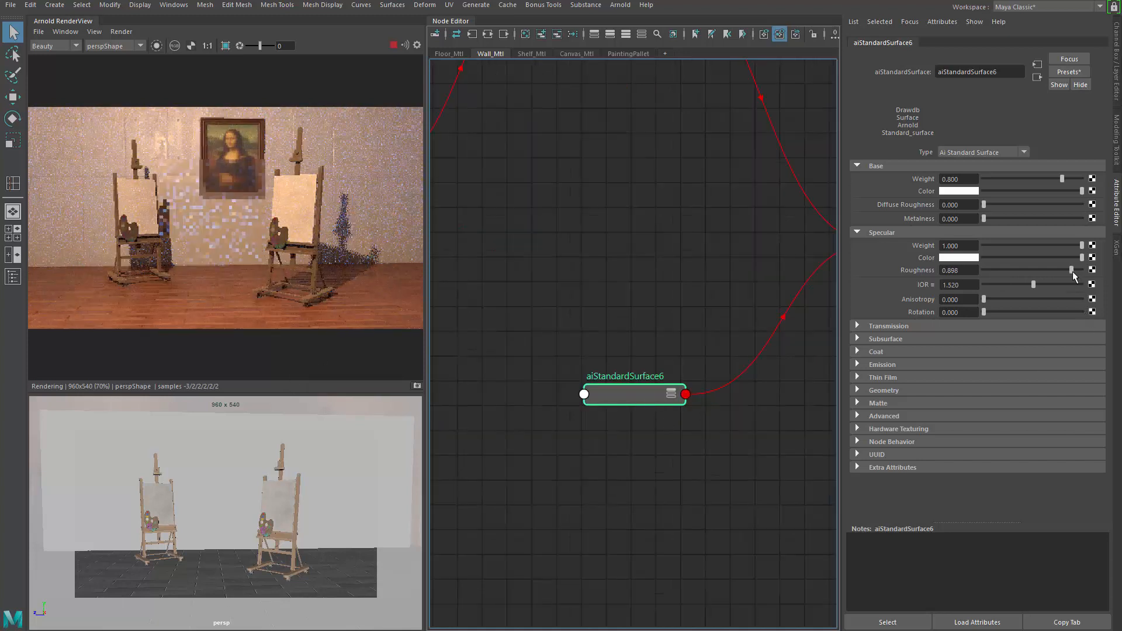
left_click_drag(1072, 271, 1076, 270)
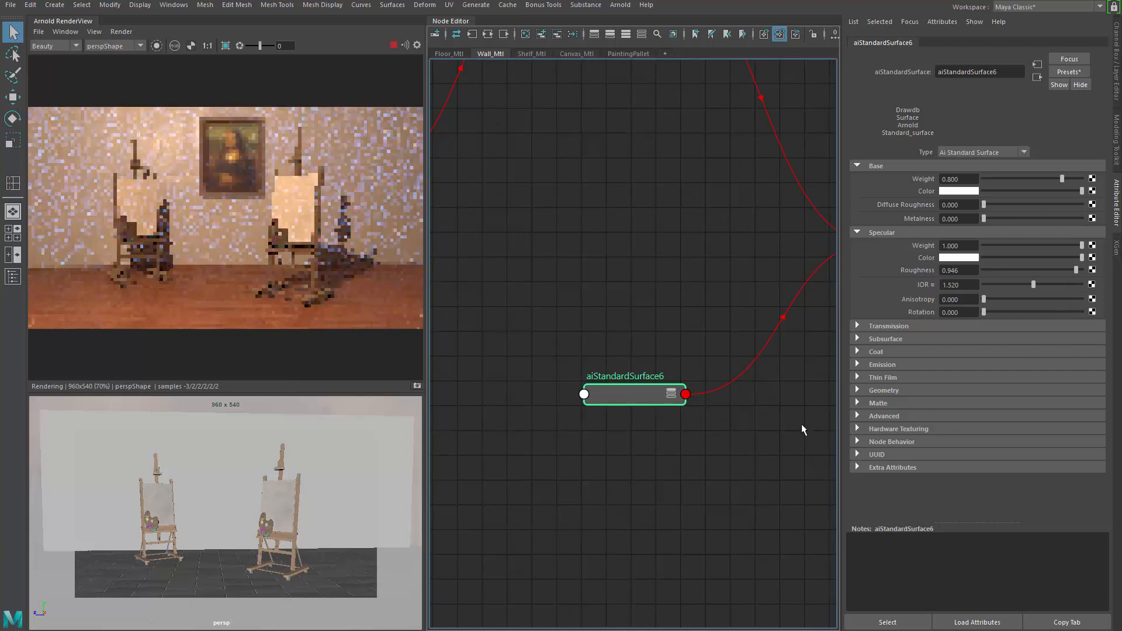
Step: Slightly darken the new surface's base color and rename the node Paint_Mtl
left_click_drag(1067, 190, 1049, 190)
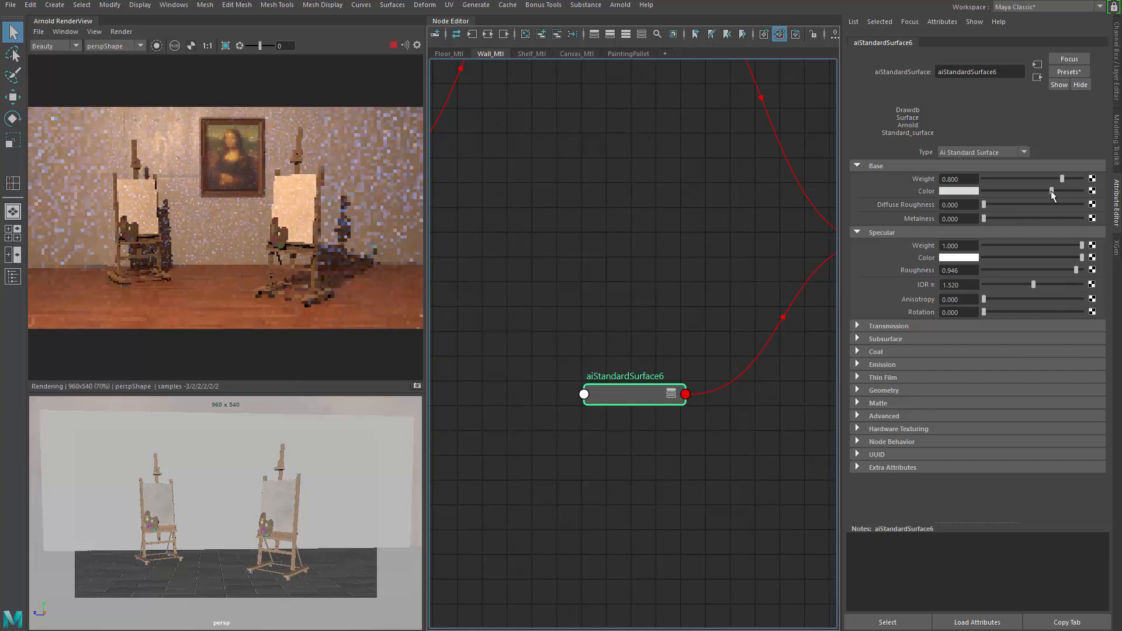
scroll(604, 453, "down", 3)
scroll(601, 441, "up", 3)
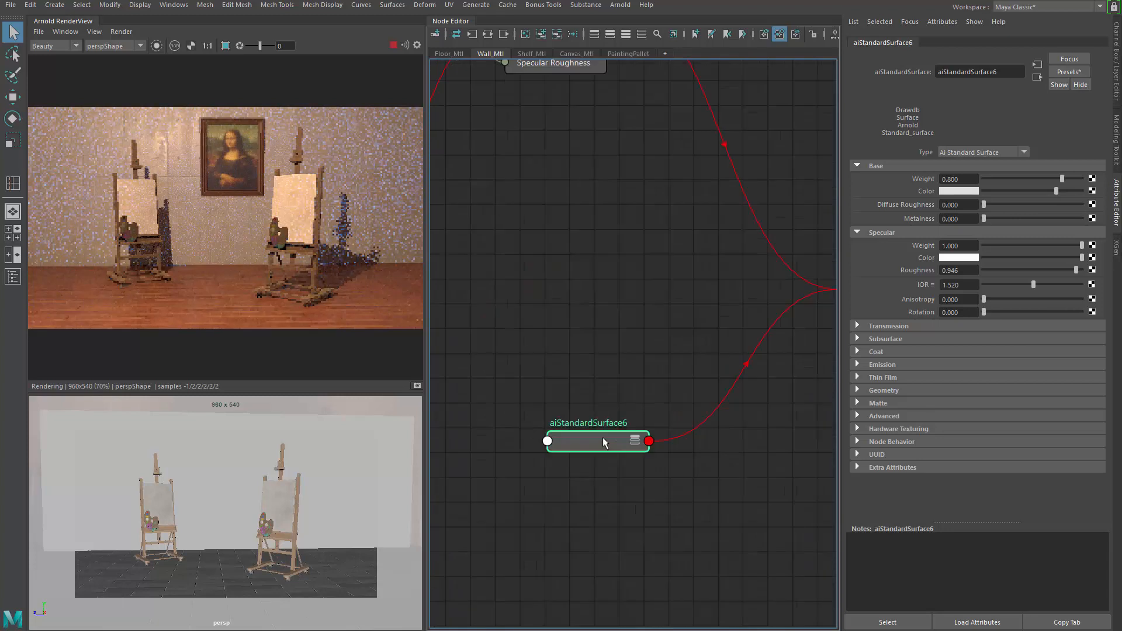
double_click(611, 427)
type("Paint_")
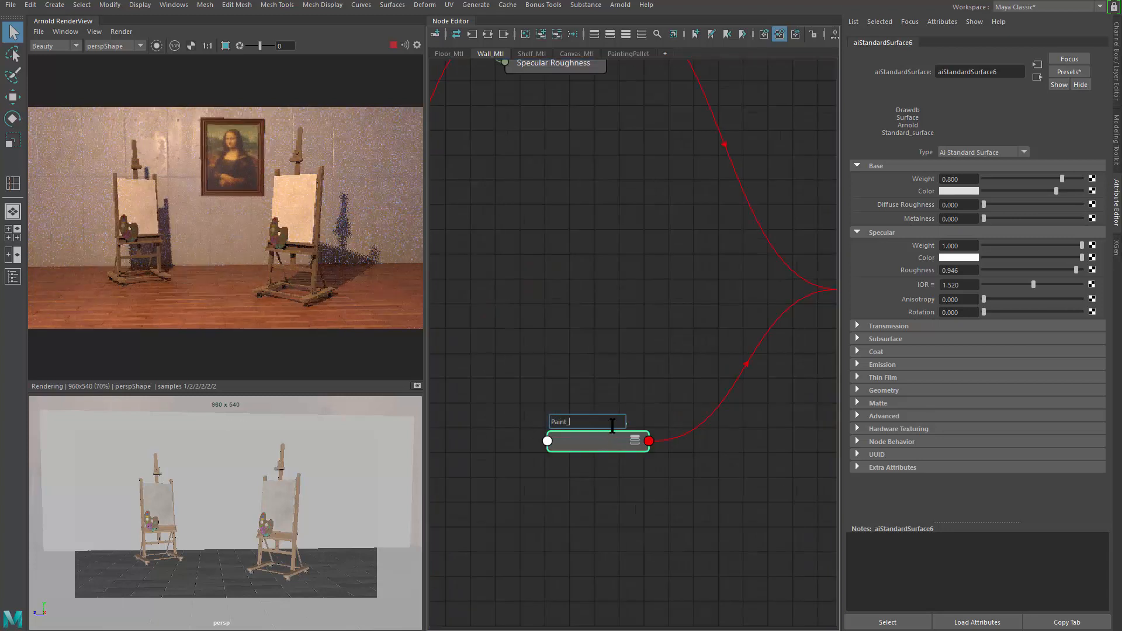
type("Mtl")
key("Return")
Step: Inspect the file2 grunge texture node feeding the wall's layered texture network
scroll(611, 362, "down", 3)
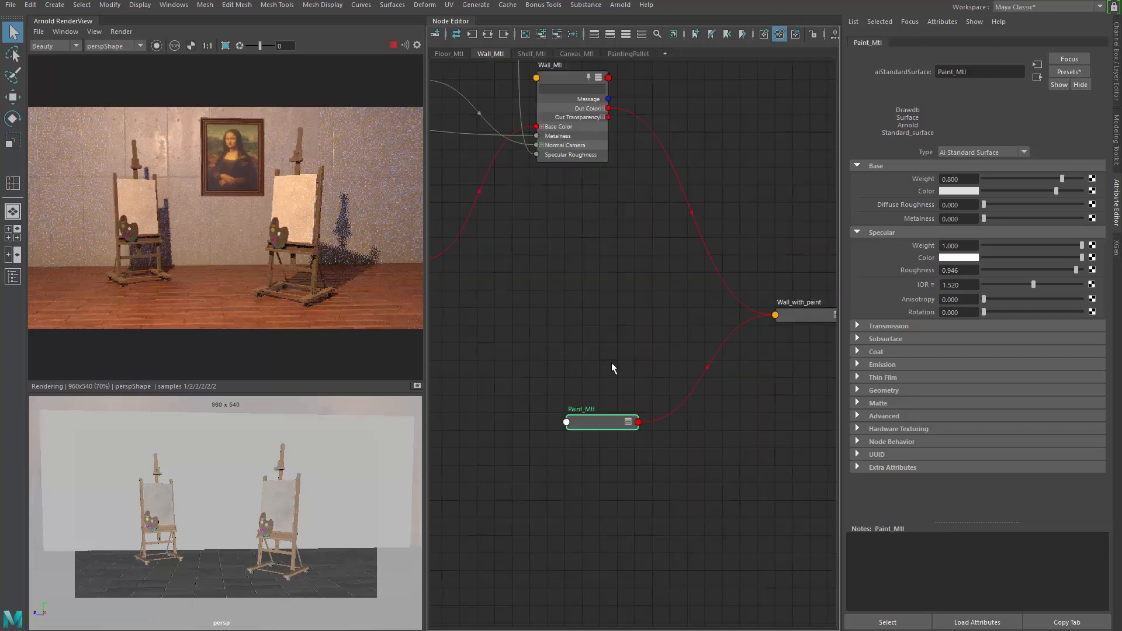
left_click(696, 333)
mouse_move(590, 282)
middle_mouse_down("alt")
mouse_move(612, 278)
mouse_move(650, 235)
middle_mouse_up("alt")
scroll(636, 260, "down", 3)
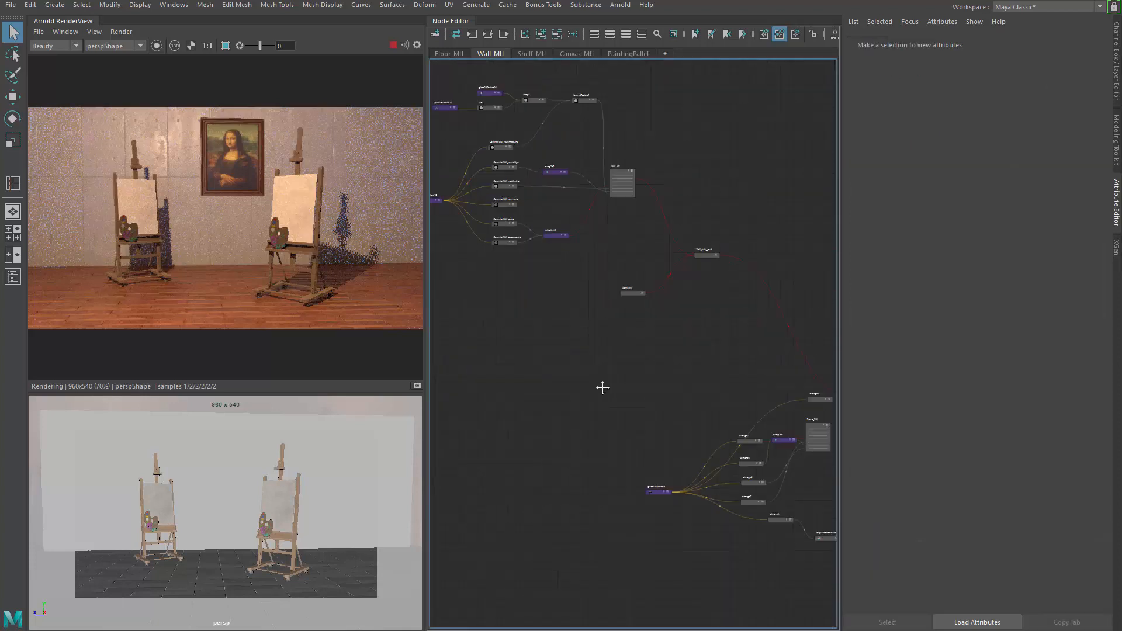
middle_click_drag(601, 386, 504, 285, "alt")
scroll(650, 388, "up", 2)
mouse_move(572, 361)
middle_mouse_down("alt")
mouse_move(604, 408)
mouse_move(622, 578)
middle_mouse_up("alt")
middle_click_drag(584, 327, 628, 493, "alt")
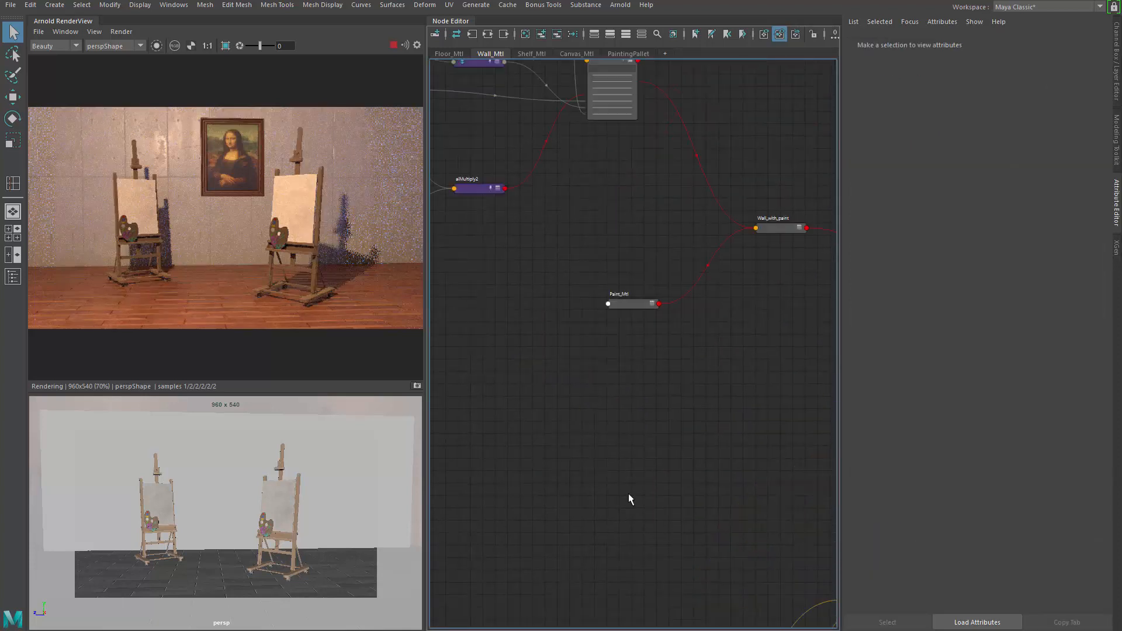
mouse_move(526, 348)
middle_mouse_down("alt")
mouse_move(602, 520)
mouse_move(711, 599)
mouse_move(769, 618)
middle_mouse_up("alt")
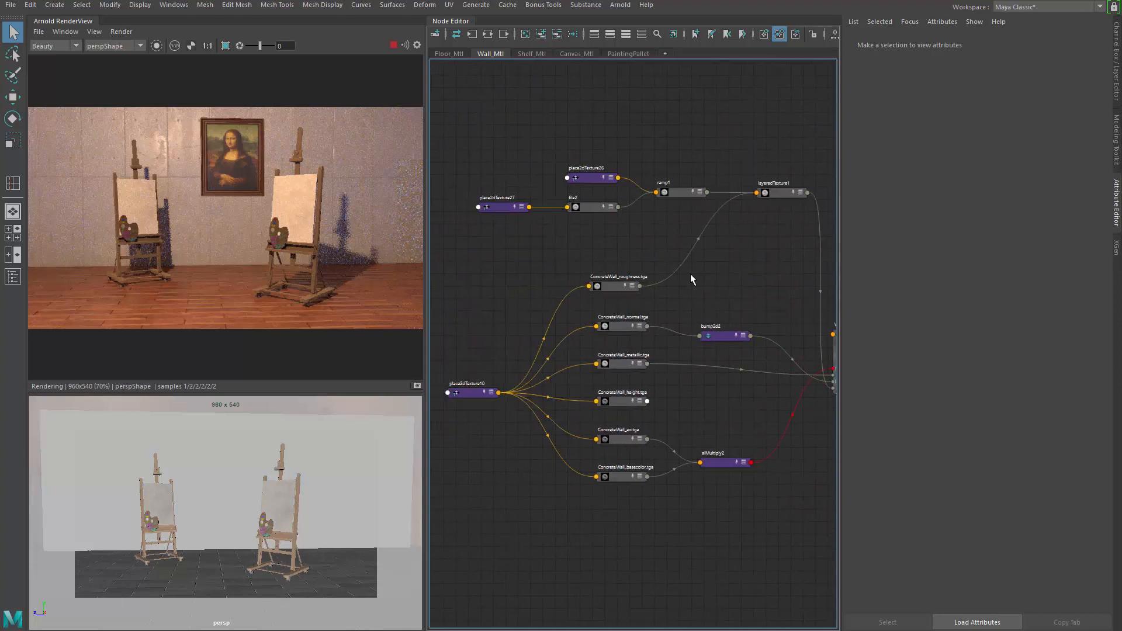
scroll(688, 270, "up", 3)
left_click(553, 190)
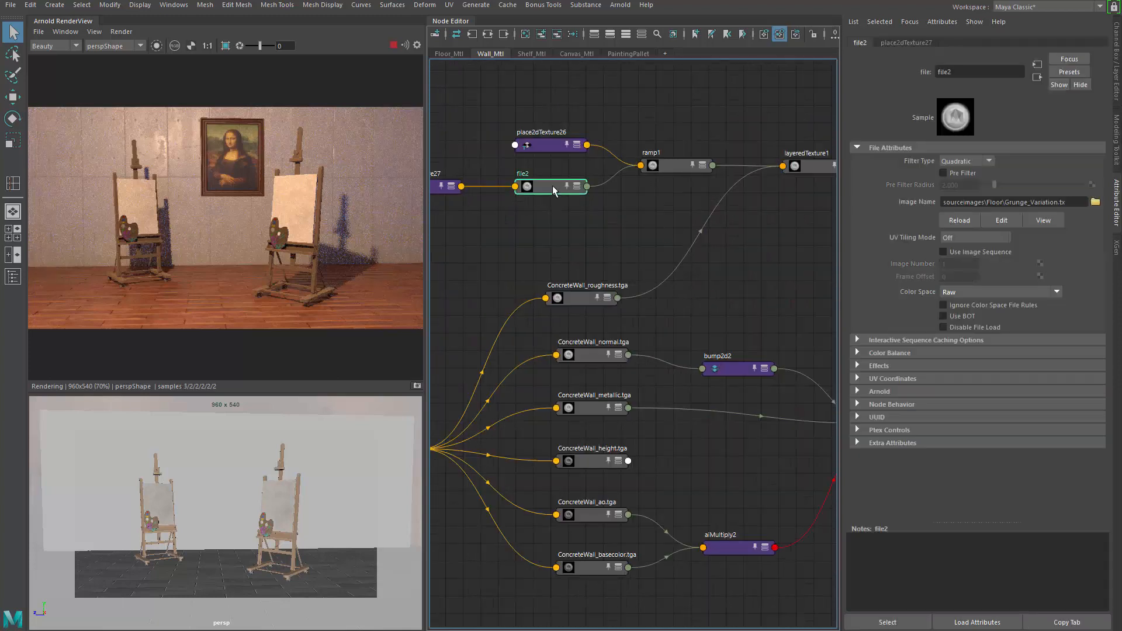
scroll(552, 185, "down", 5)
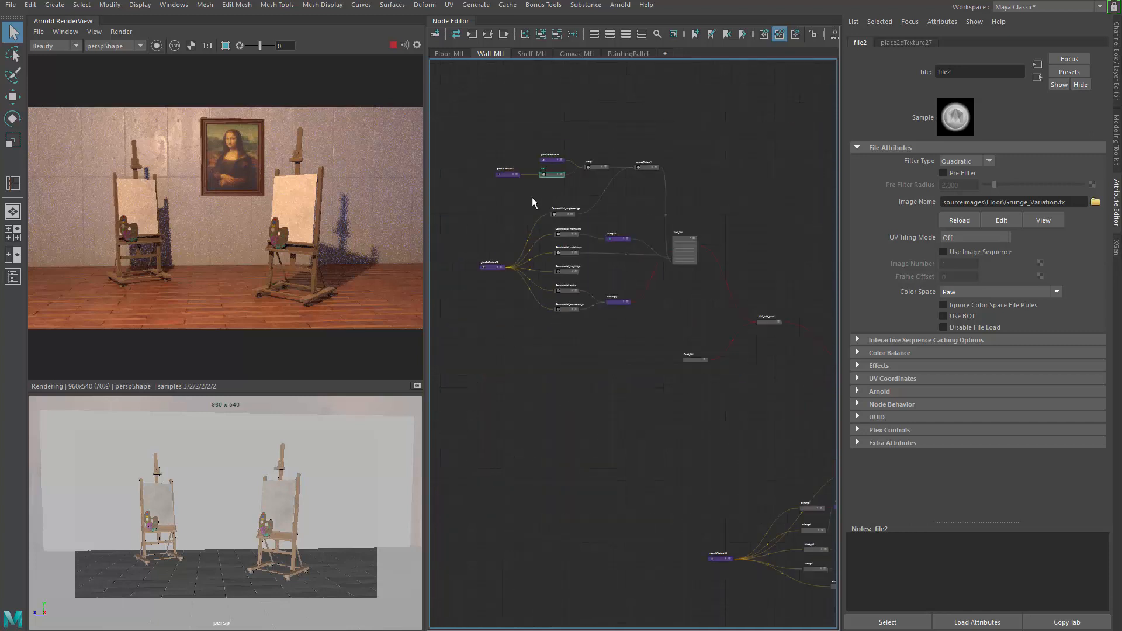
left_click_drag(559, 174, 558, 174)
left_click_drag(554, 175, 625, 401)
scroll(662, 381, "up", 5)
middle_click_drag(664, 377, 663, 350, "alt")
left_click_drag(565, 409, 529, 292)
middle_click_drag(609, 303, 570, 357, "alt")
scroll(576, 350, "down", 5)
scroll(662, 325, "up", 3)
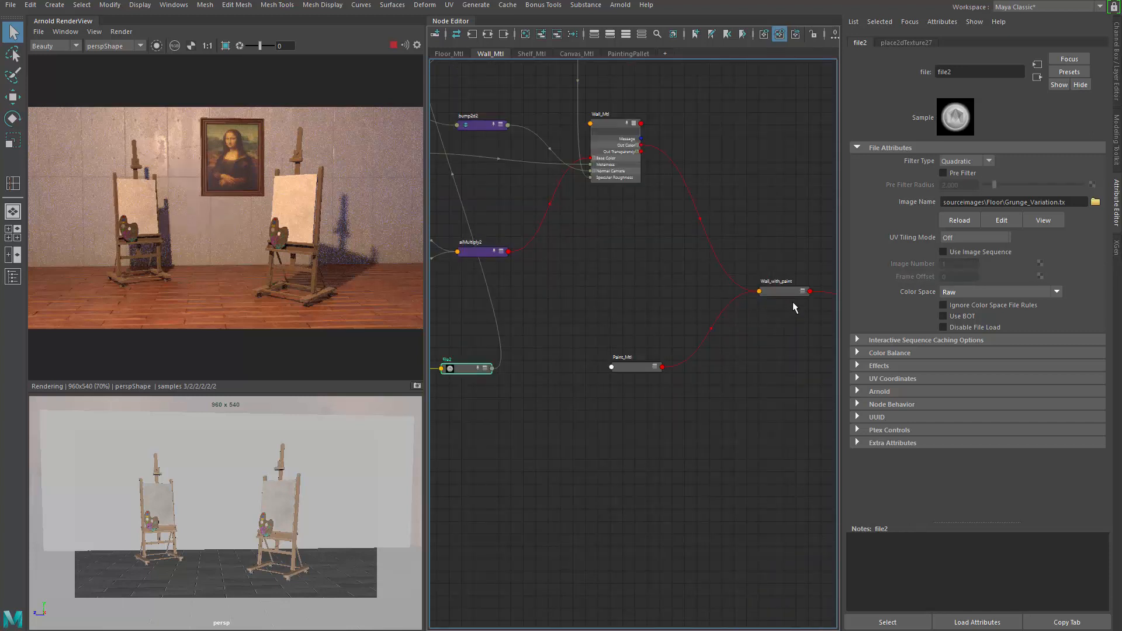
left_click(784, 291)
key("3")
scroll(781, 336, "up", 3)
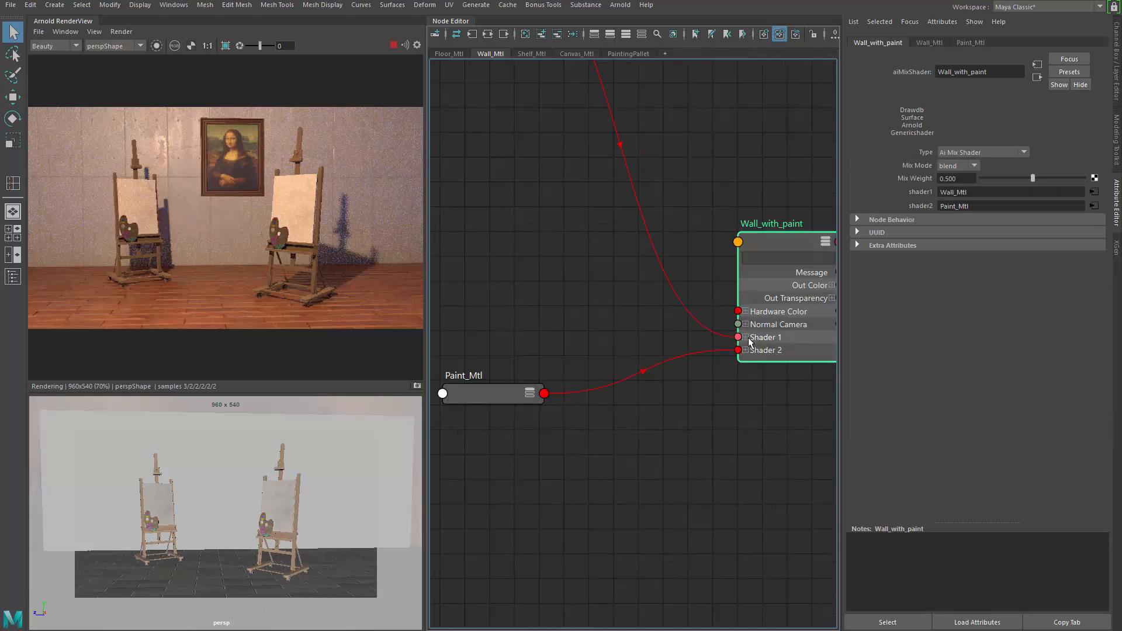
mouse_move(693, 274)
middle_mouse_down("alt")
mouse_move(613, 265)
mouse_move(614, 340)
mouse_move(602, 366)
mouse_move(772, 407)
middle_mouse_up("alt")
scroll(773, 408, "down", 5)
middle_click_drag(629, 402, 687, 391, "alt")
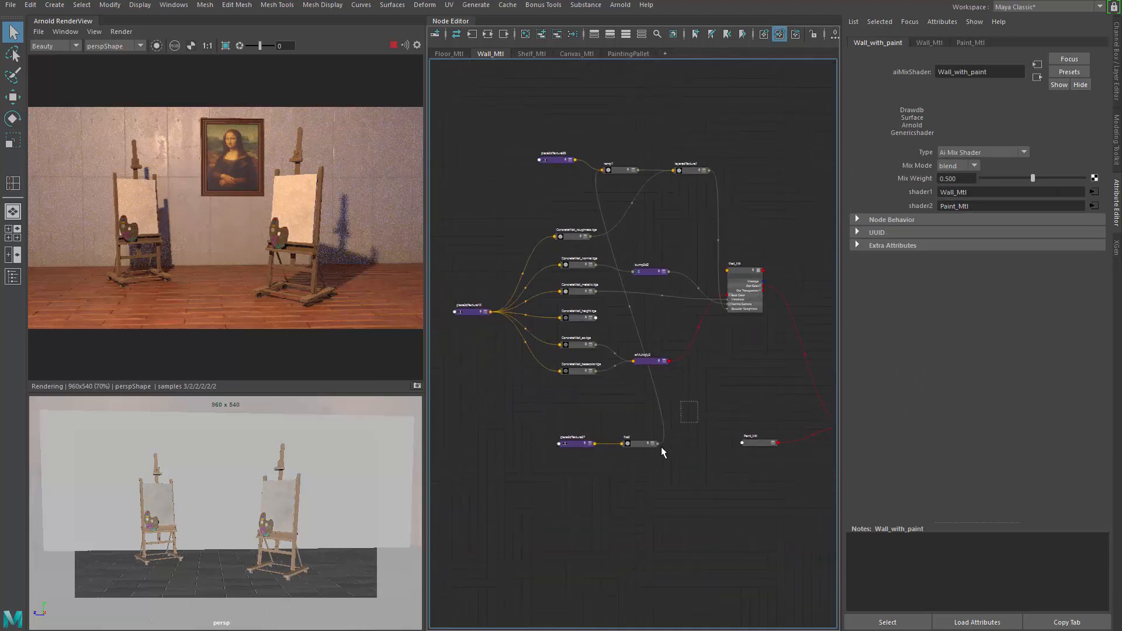
left_click_drag(586, 476, 584, 477)
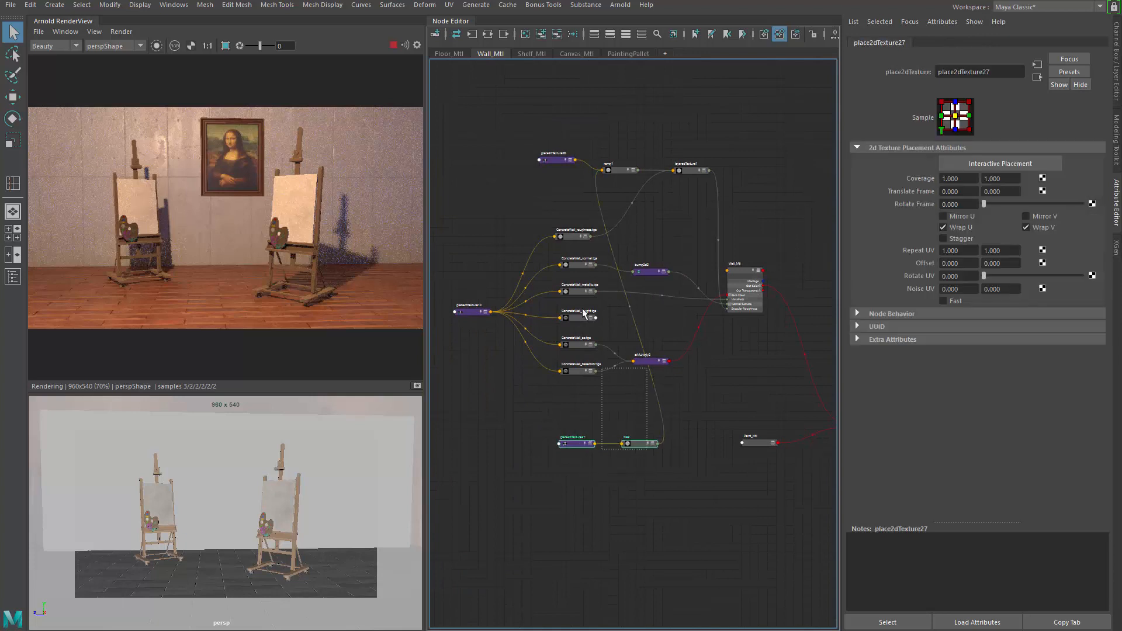
left_click(647, 456)
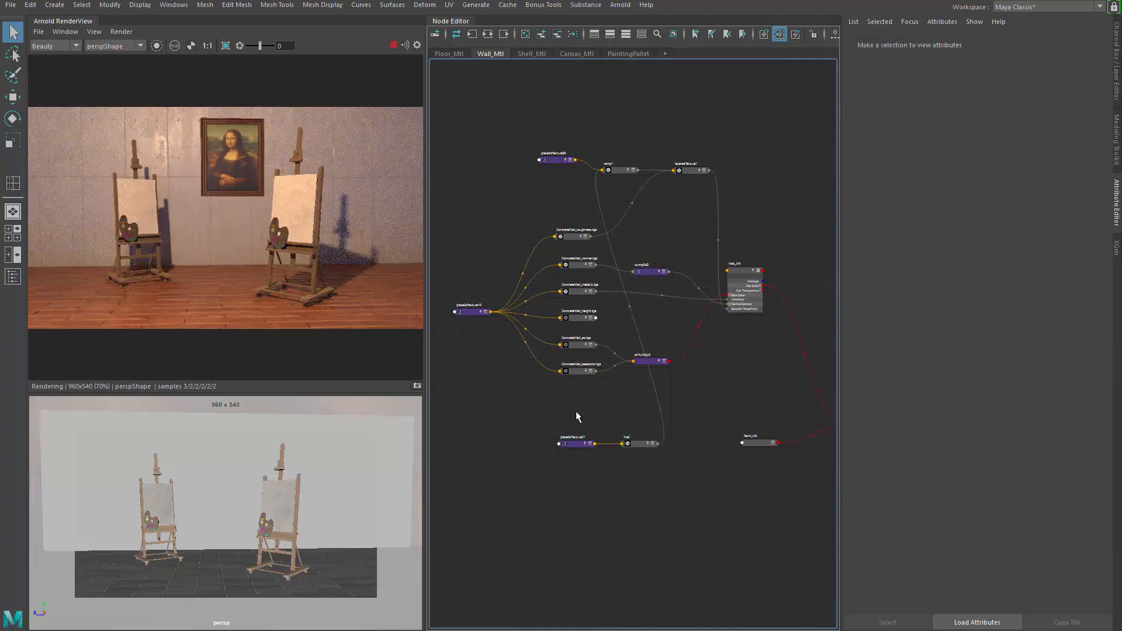
left_click_drag(576, 411, 560, 188)
Step: Review how Wall_Mtl and Paint_Mtl connect into the Wall_with_paint mix shader
scroll(560, 188, "up", 3)
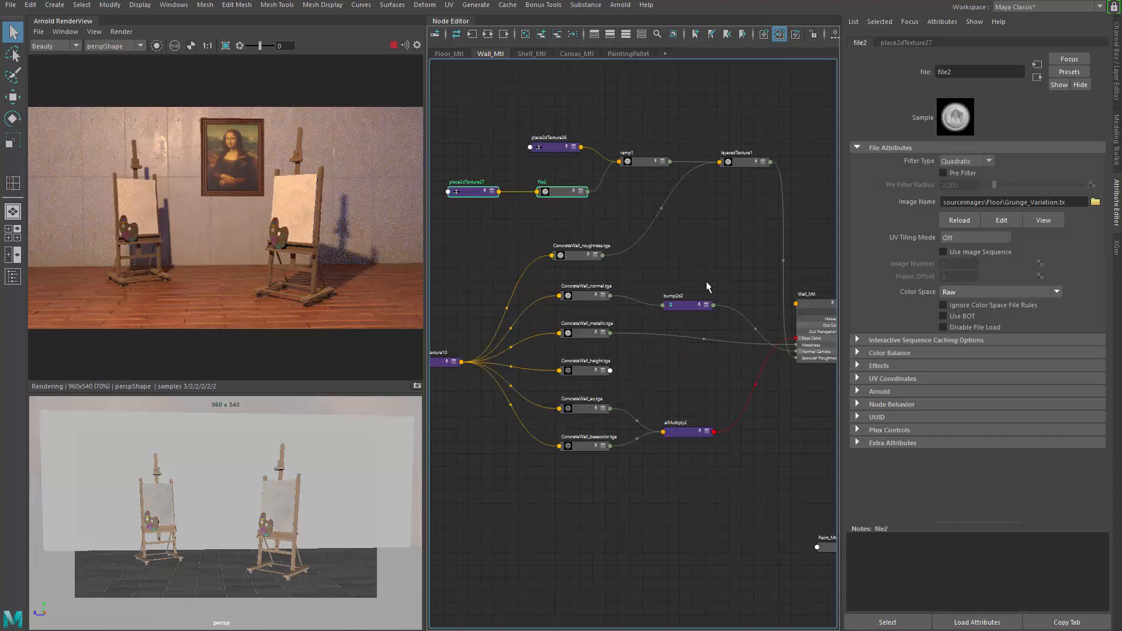
middle_click_drag(706, 281, 674, 278, "alt")
scroll(555, 190, "up", 3)
left_click(510, 187)
middle_click_drag(494, 227, 472, 291, "alt")
middle_click_drag(819, 267, 876, 203, "alt")
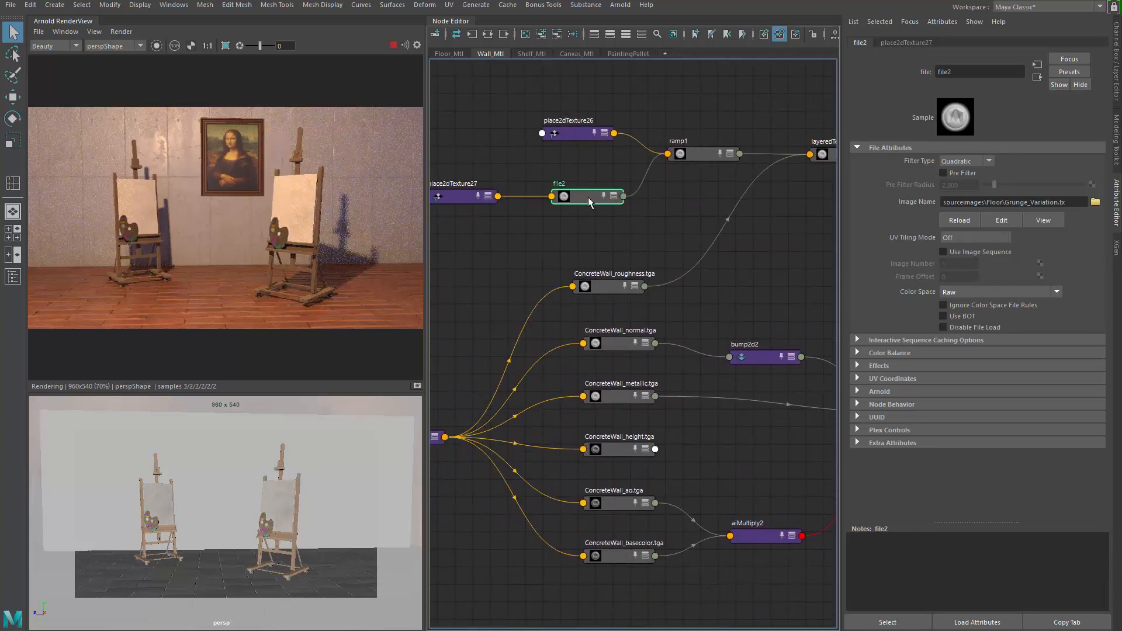
middle_click_drag(605, 284, 478, 178, "alt")
scroll(479, 179, "down", 5)
middle_click_drag(596, 291, 453, 167, "alt")
scroll(452, 166, "up", 5)
mouse_move(578, 272)
middle_mouse_down("alt")
mouse_move(676, 330)
mouse_move(672, 300)
mouse_move(695, 302)
mouse_move(573, 375)
middle_mouse_up("alt")
left_click(639, 276)
left_click(639, 329)
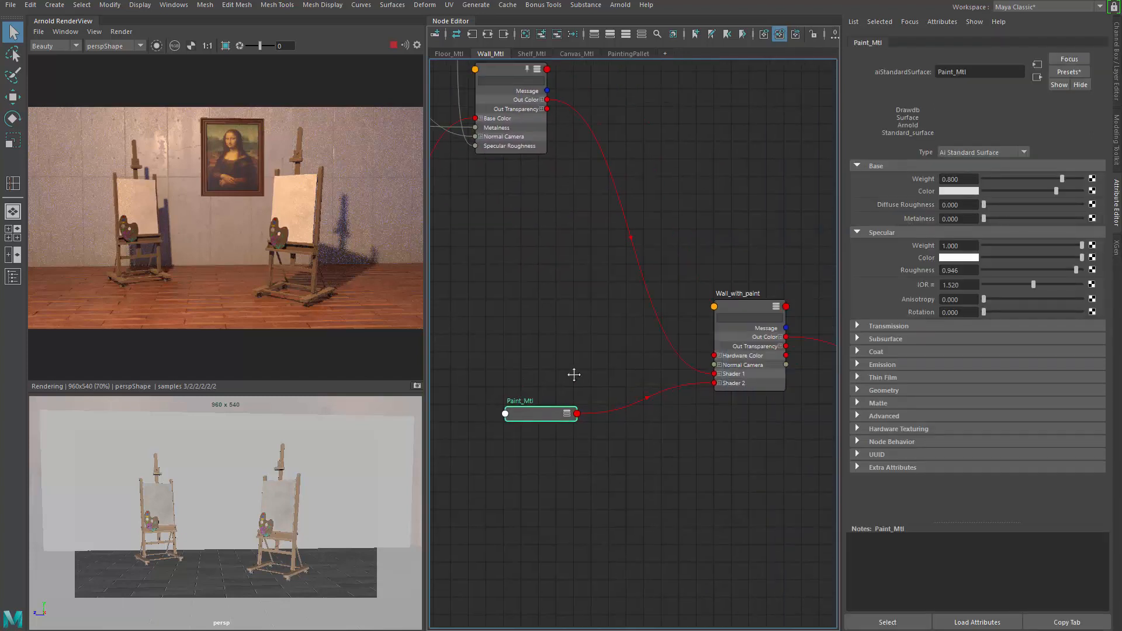
Step: Connect a new File texture to Wall_with_paint's mix weight and load Grunge_Variation.jpg into it
left_click(751, 302)
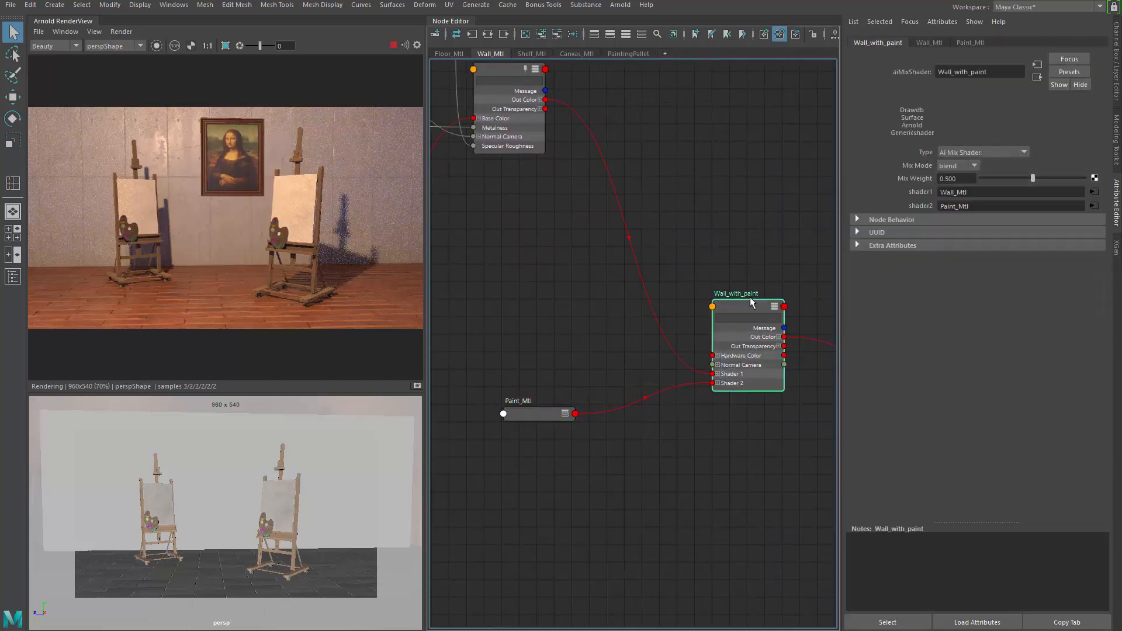
left_click(1091, 182)
left_click_drag(165, 14, 611, 115)
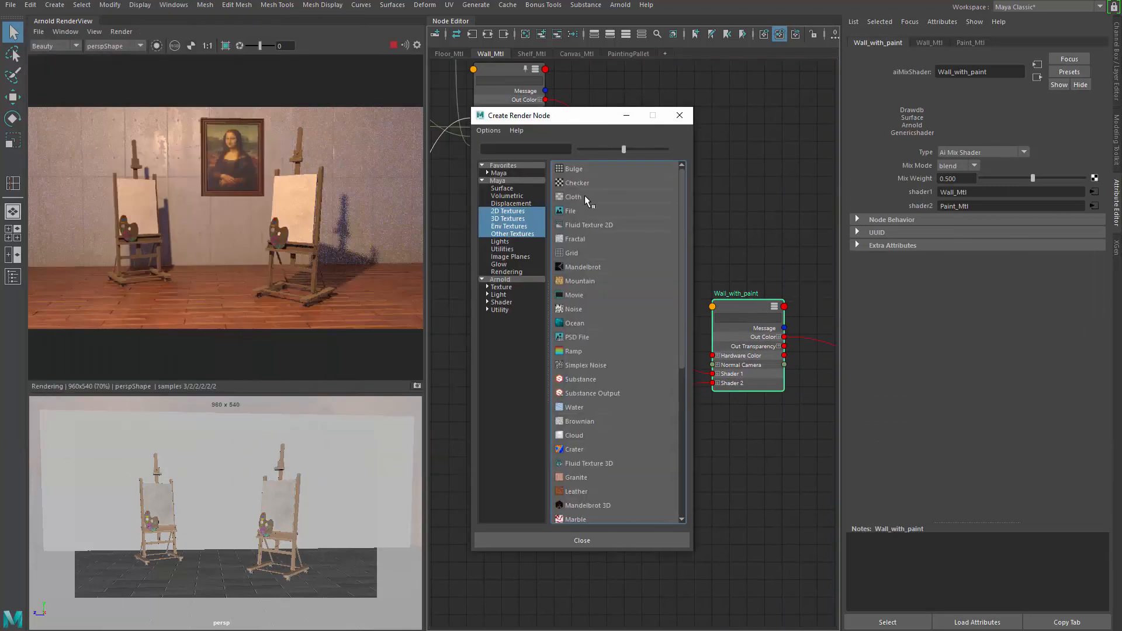
left_click(583, 211)
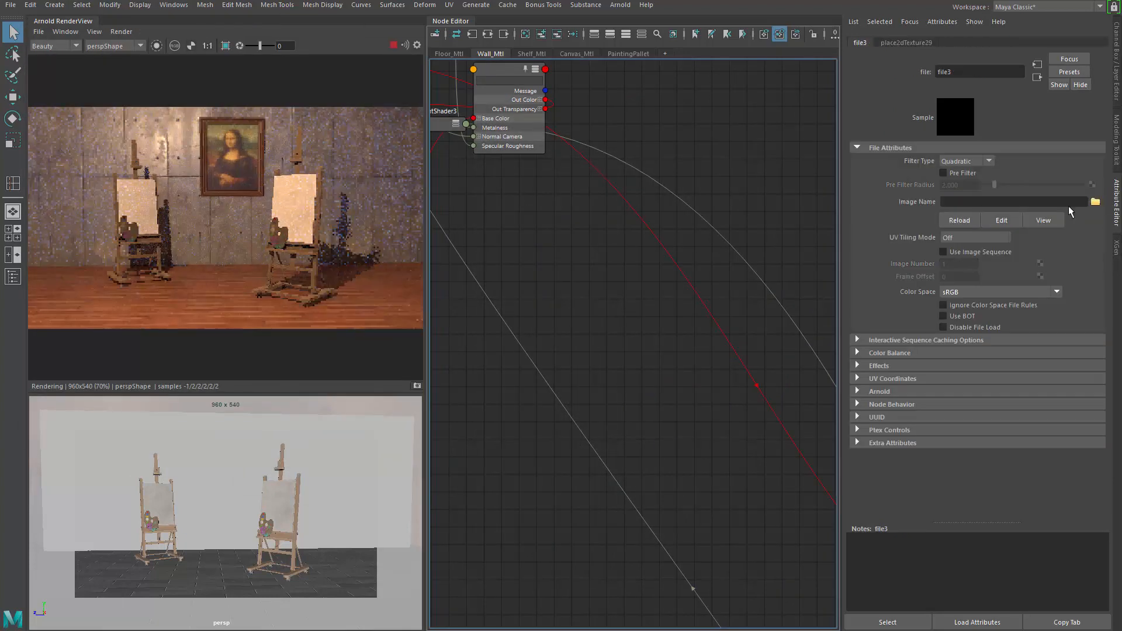
left_click(1094, 201)
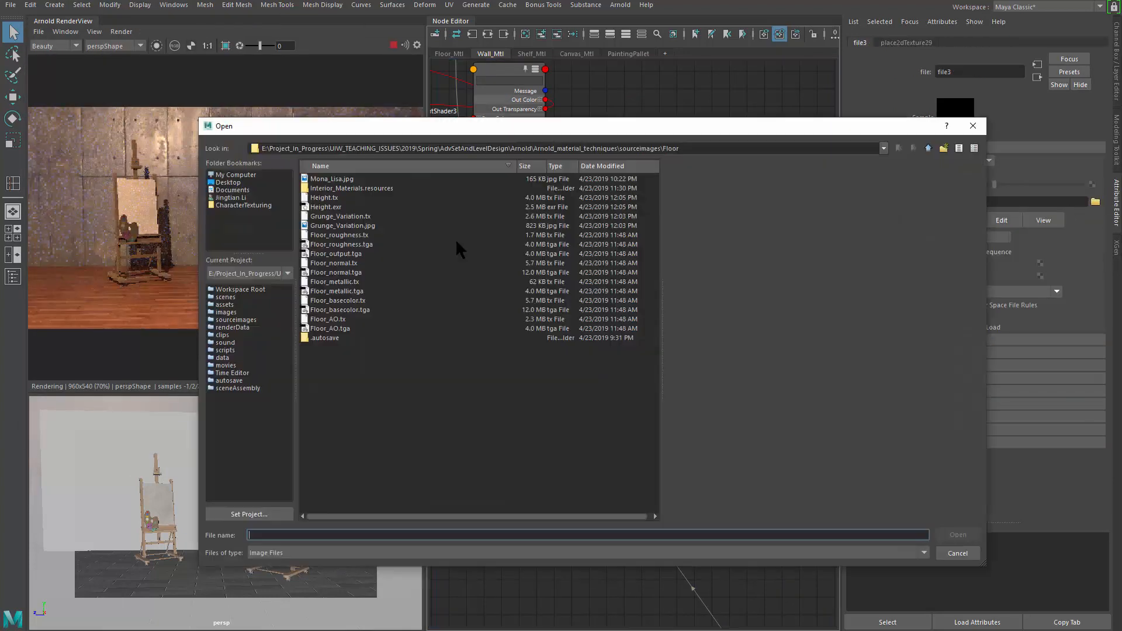
left_click(365, 226)
left_click(951, 535)
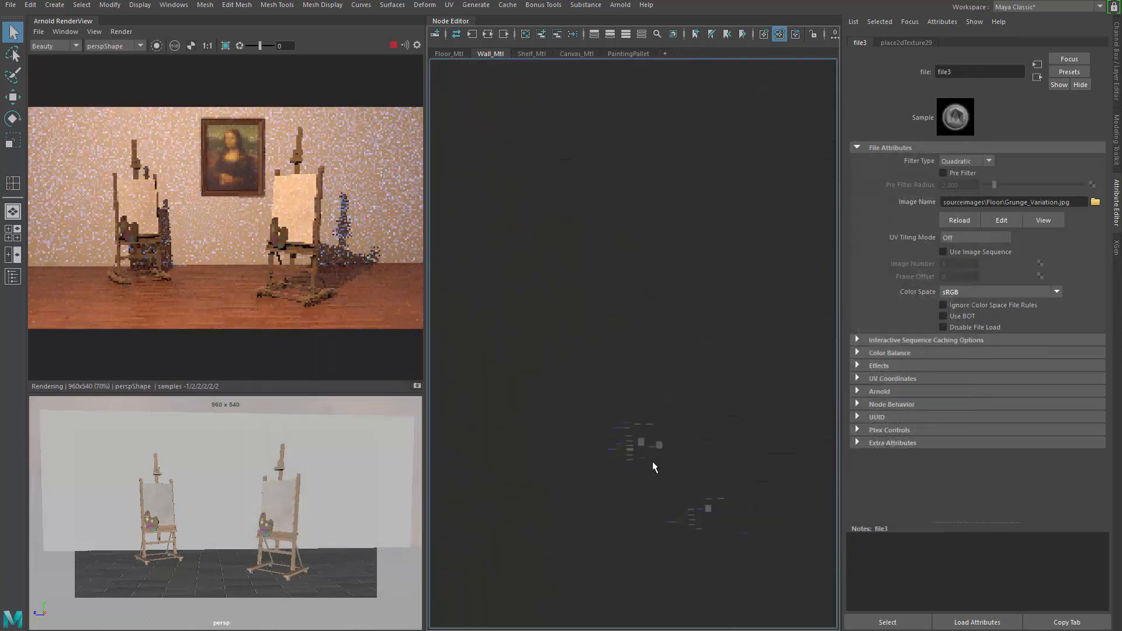
Step: Move the new file node, its placement node and Wall_with_paint next to Paint_Mtl in the graph
scroll(631, 401, "up", 2)
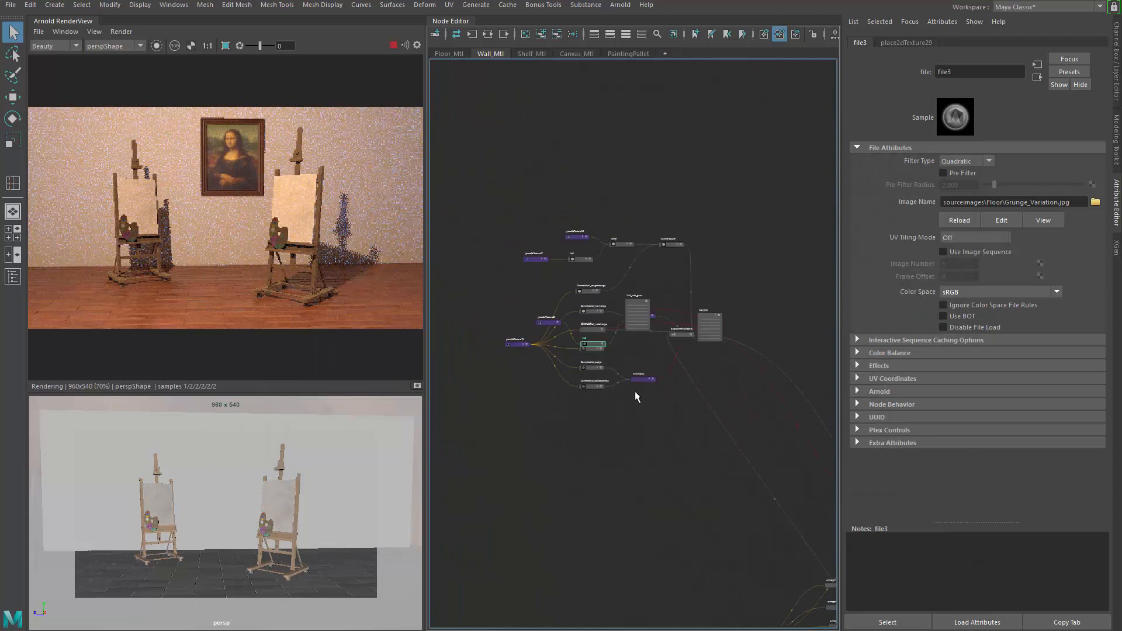
scroll(686, 331, "up", 2)
scroll(635, 308, "up", 3)
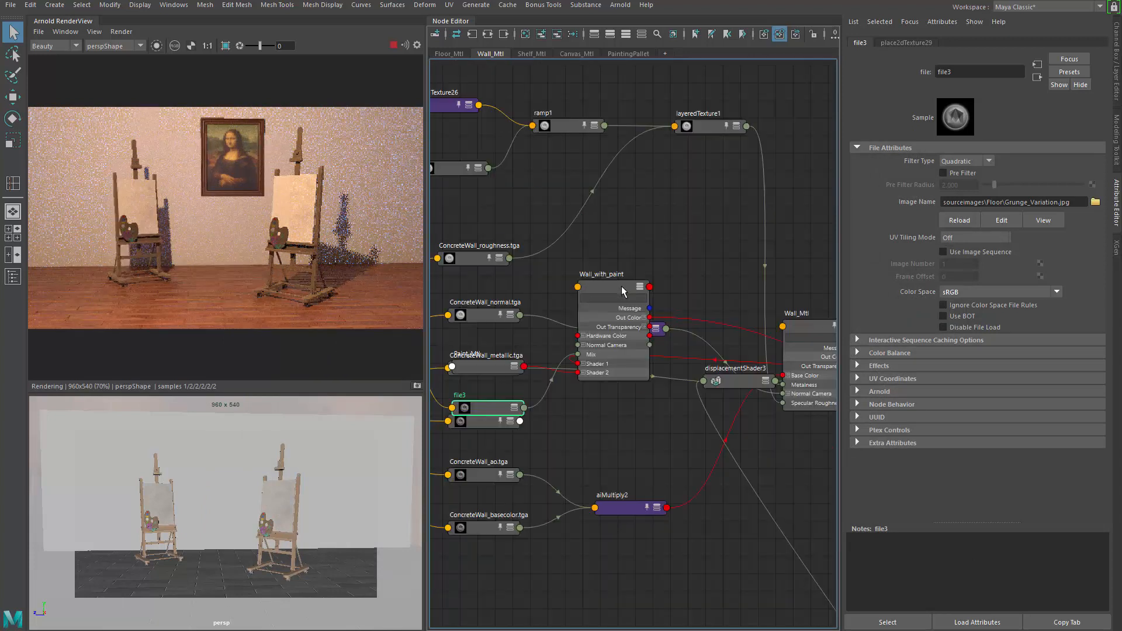
left_click_drag(613, 286, 739, 512)
middle_click_drag(726, 446, 680, 336, "alt")
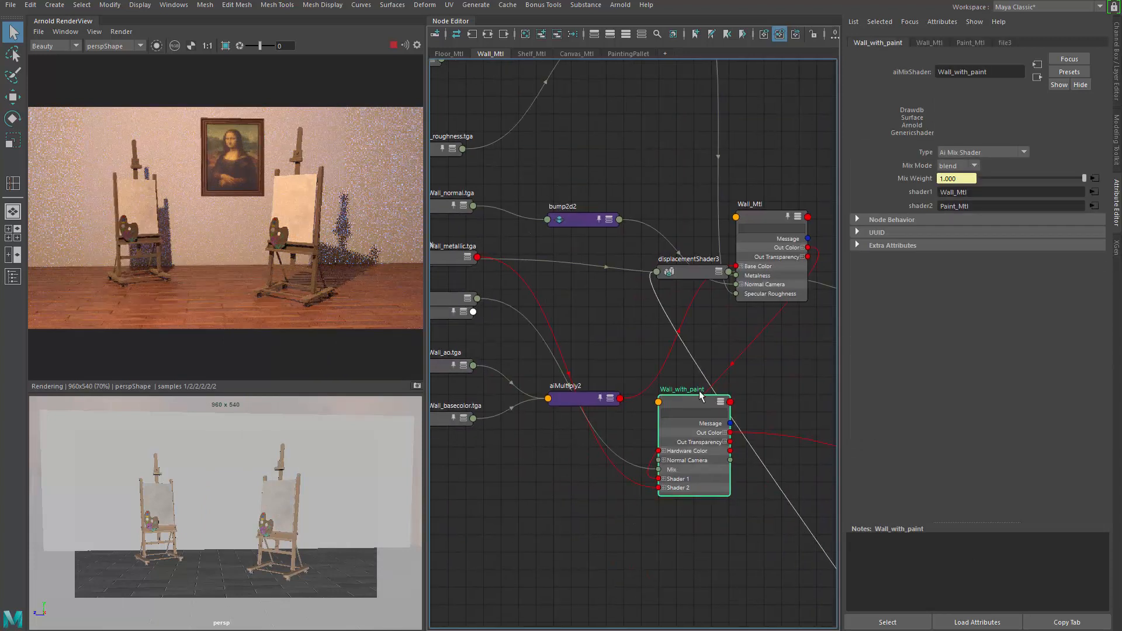
left_click_drag(695, 406, 832, 425)
middle_click_drag(623, 373, 762, 385, "alt")
left_click_drag(588, 307, 702, 523)
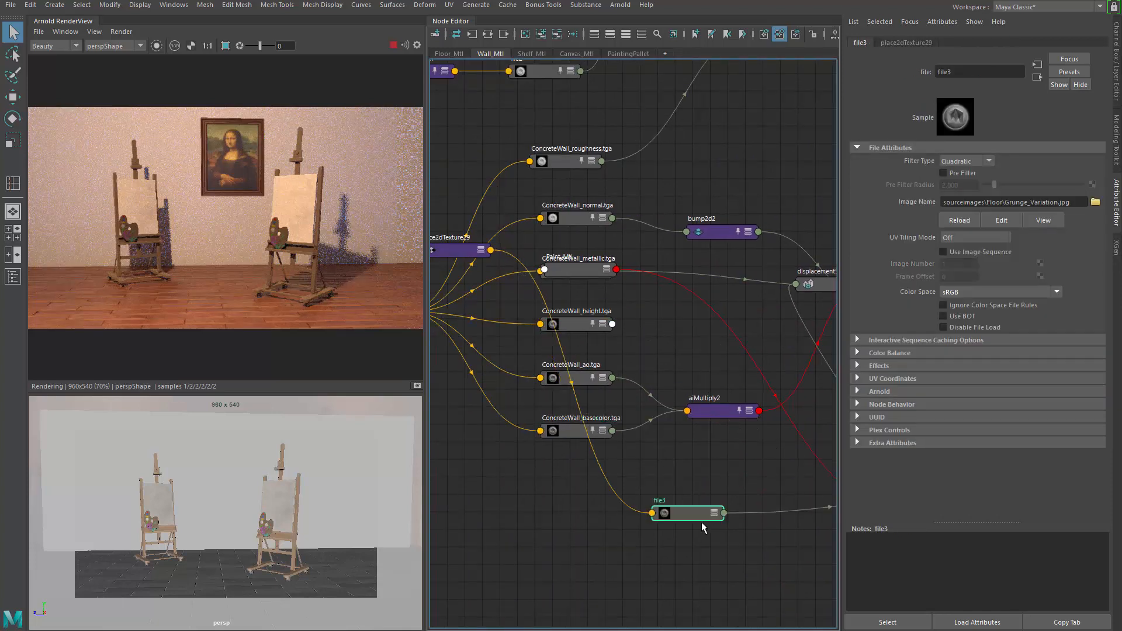
left_click_drag(457, 248, 497, 481)
left_click_drag(565, 266, 743, 594)
middle_click_drag(724, 556, 638, 427, "alt")
left_click_drag(625, 403, 674, 392)
middle_click_drag(479, 369, 531, 370, "alt")
left_click_drag(462, 350, 512, 389)
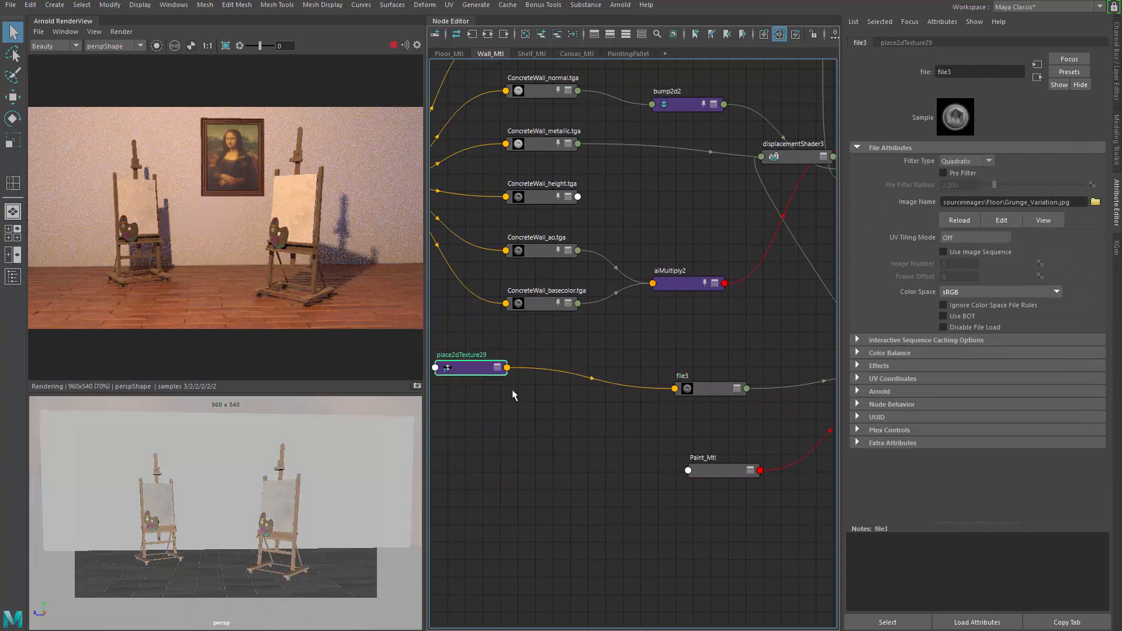
left_click_drag(500, 352, 728, 506)
middle_click_drag(728, 506, 613, 482, "alt")
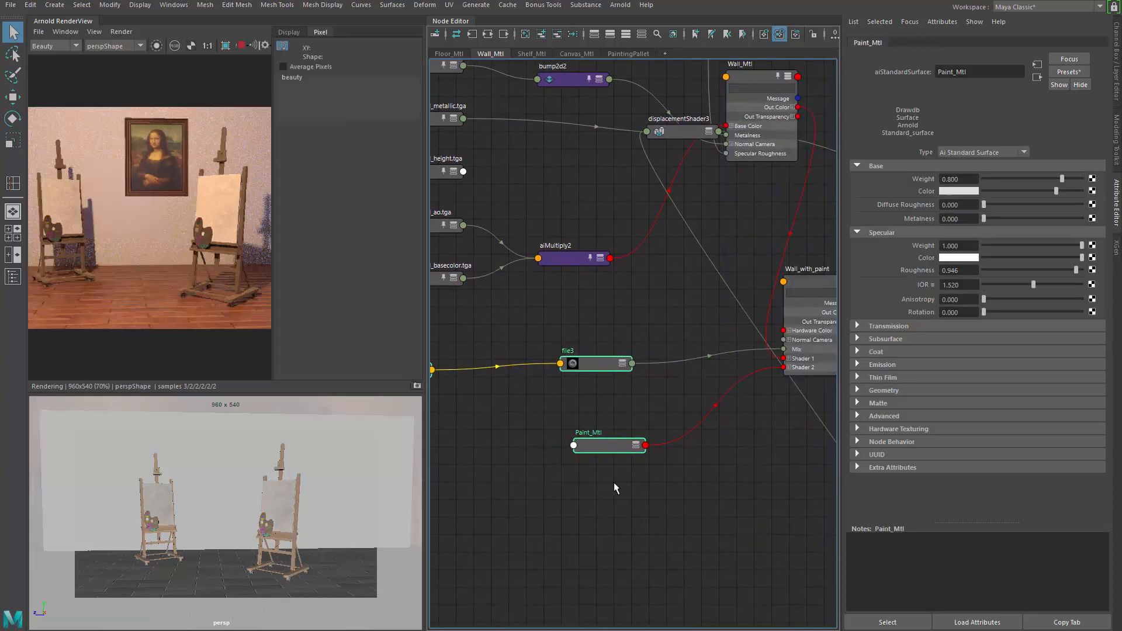
Step: Tidy the node layout around Wall_with_paint, the grunge file node and Paint_Mtl
scroll(650, 476, "down", 3)
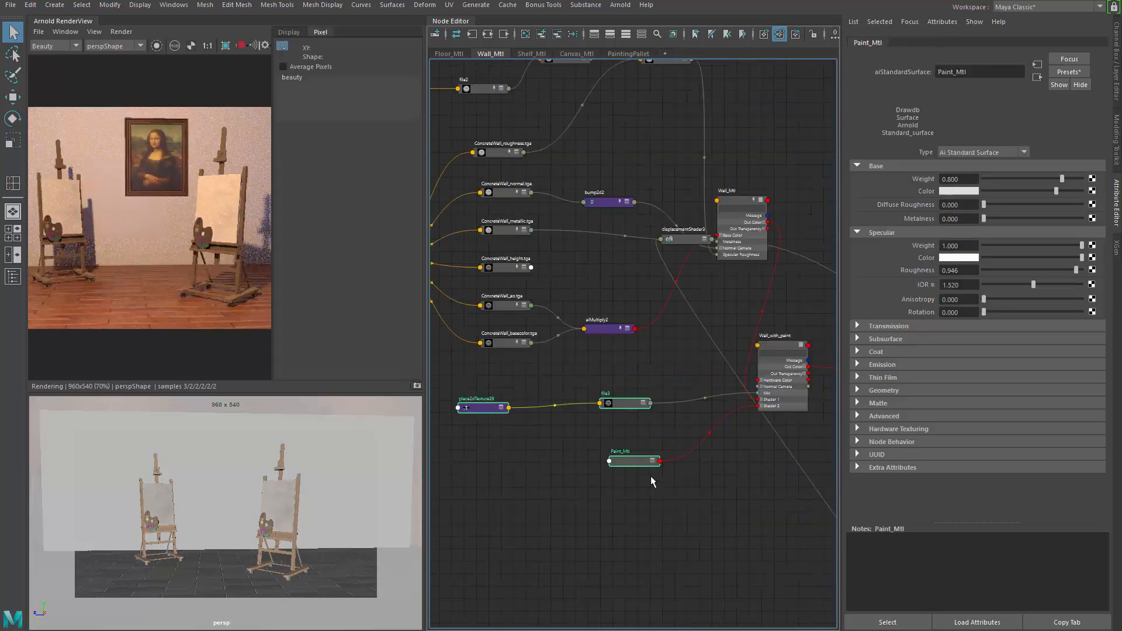
left_click(264, 45)
left_click(552, 356)
left_click_drag(482, 374, 669, 522)
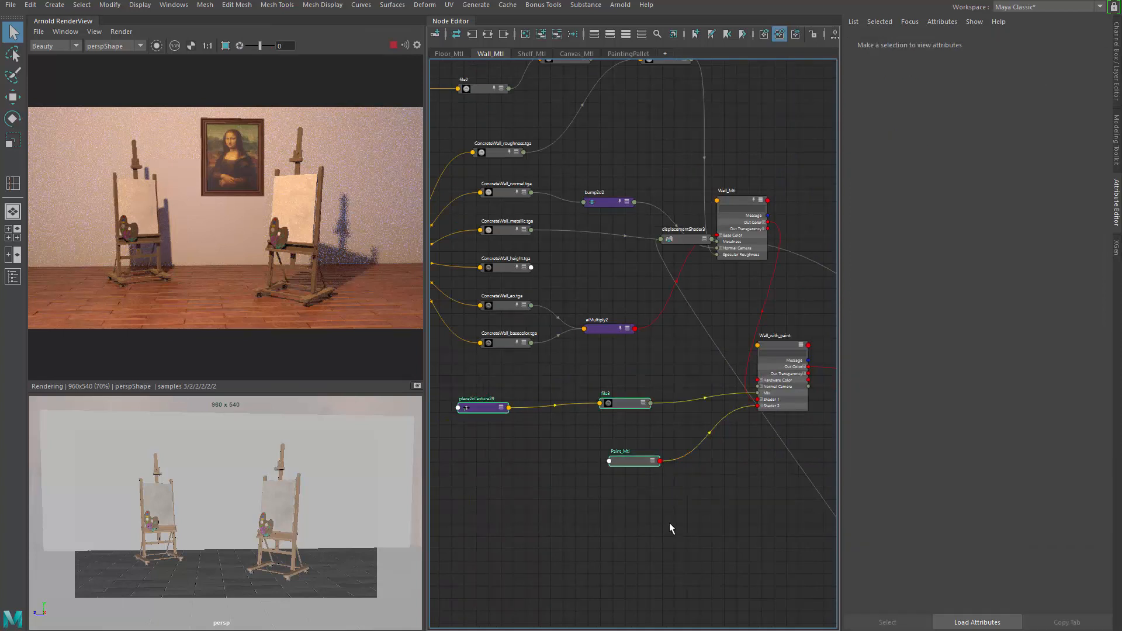
middle_click_drag(713, 500, 630, 500, "alt")
left_click(699, 344)
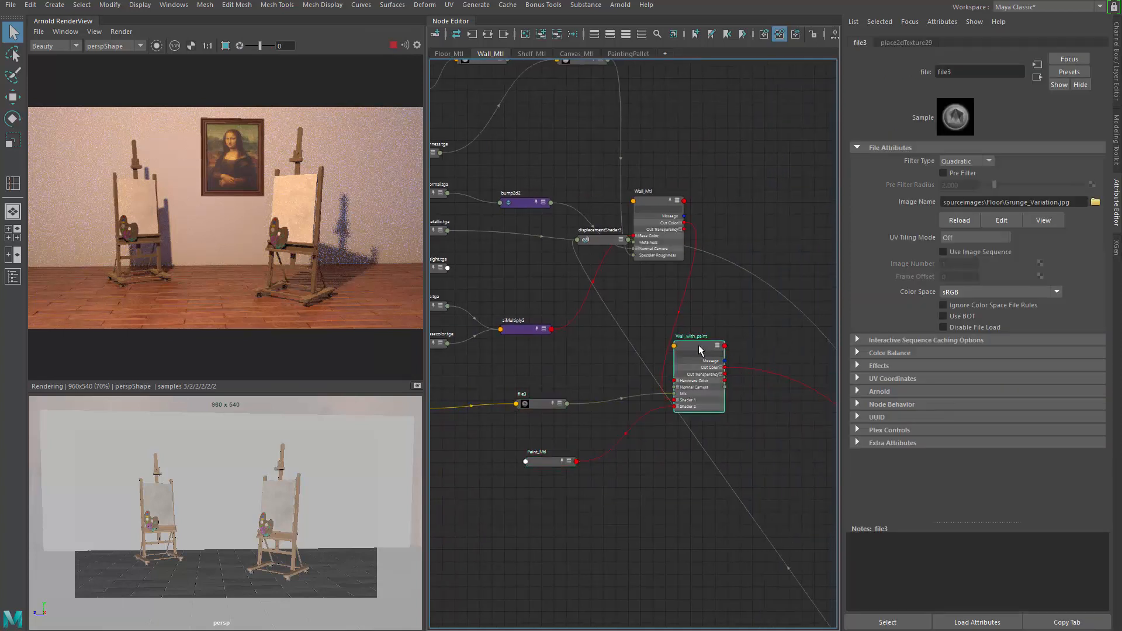
left_click_drag(744, 347, 776, 349)
middle_click_drag(496, 369, 604, 353, "alt")
left_click_drag(476, 363, 665, 492)
left_click_drag(665, 447, 760, 482)
middle_click_drag(726, 468, 509, 462, "alt")
mouse_move(689, 379)
left_mouse_down()
mouse_move(827, 438)
mouse_move(802, 427)
left_mouse_up()
middle_click_drag(788, 482, 818, 451, "alt")
scroll(619, 378, "down", 2)
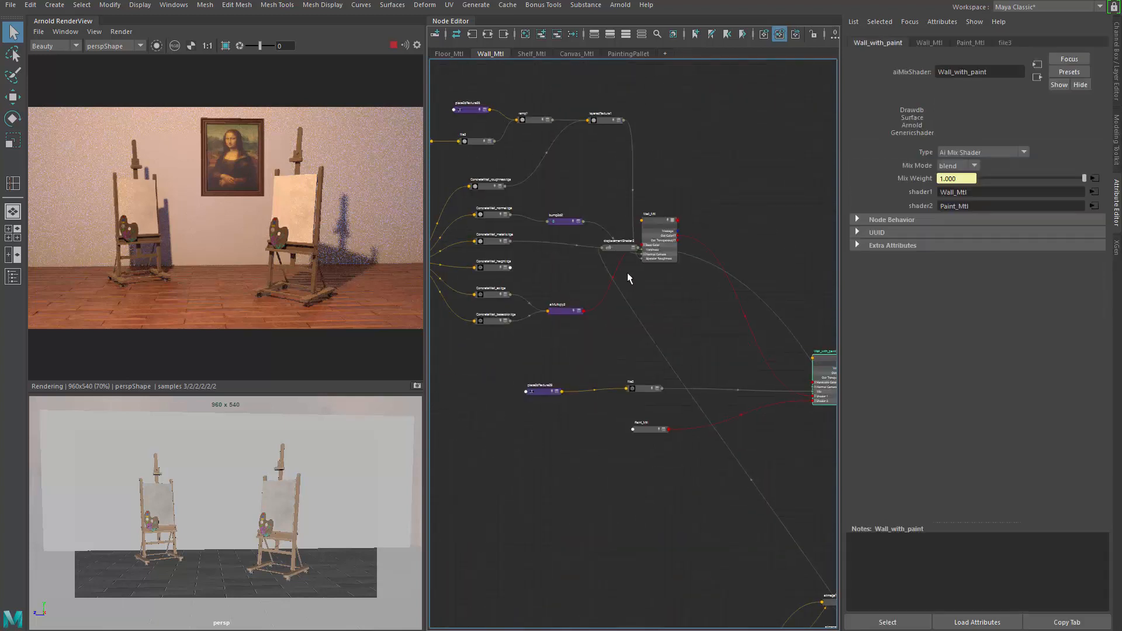
left_click_drag(618, 250, 783, 474)
scroll(570, 347, "down", 4)
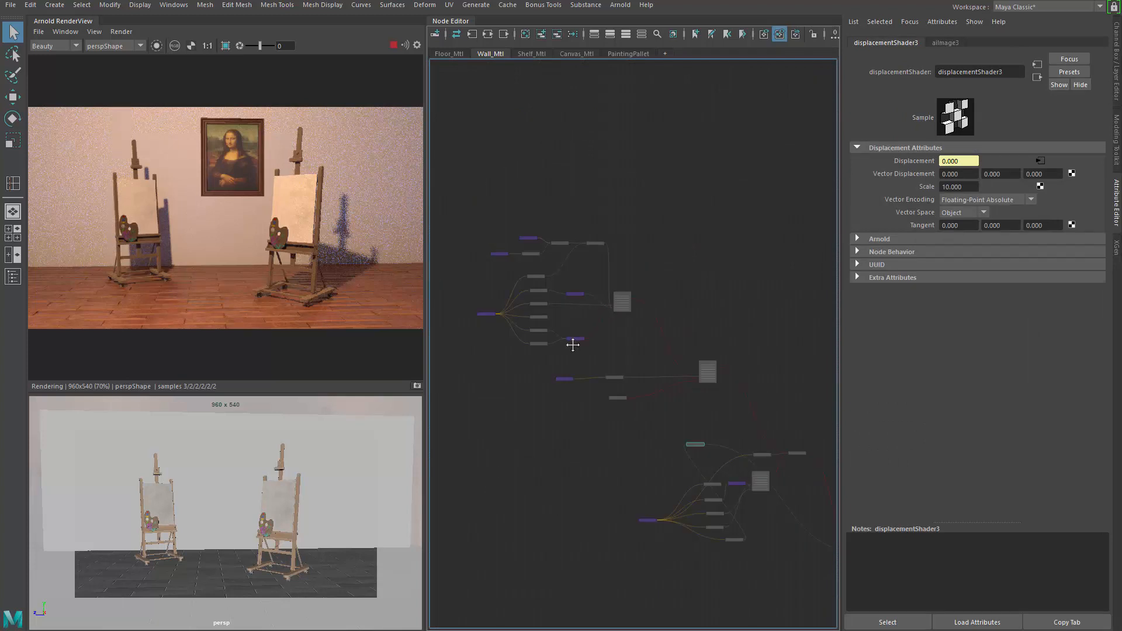
left_click_drag(653, 448, 636, 415)
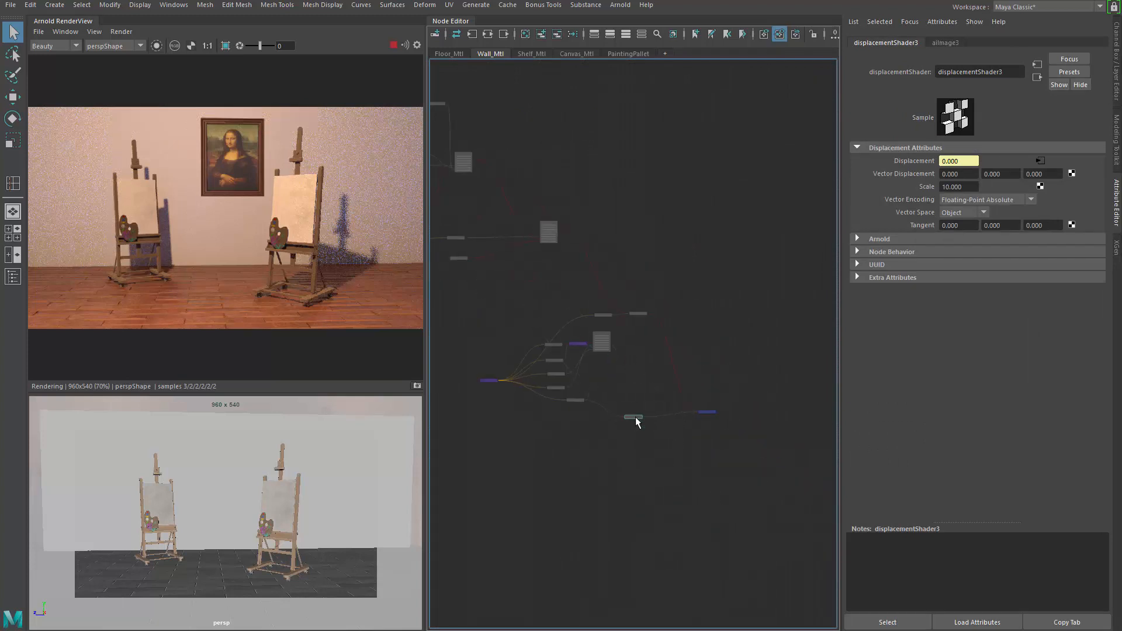
scroll(637, 415, "up", 7)
scroll(580, 314, "down", 5)
middle_click_drag(526, 228, 695, 356, "alt")
scroll(519, 233, "up", 4)
left_click_drag(489, 308, 509, 303)
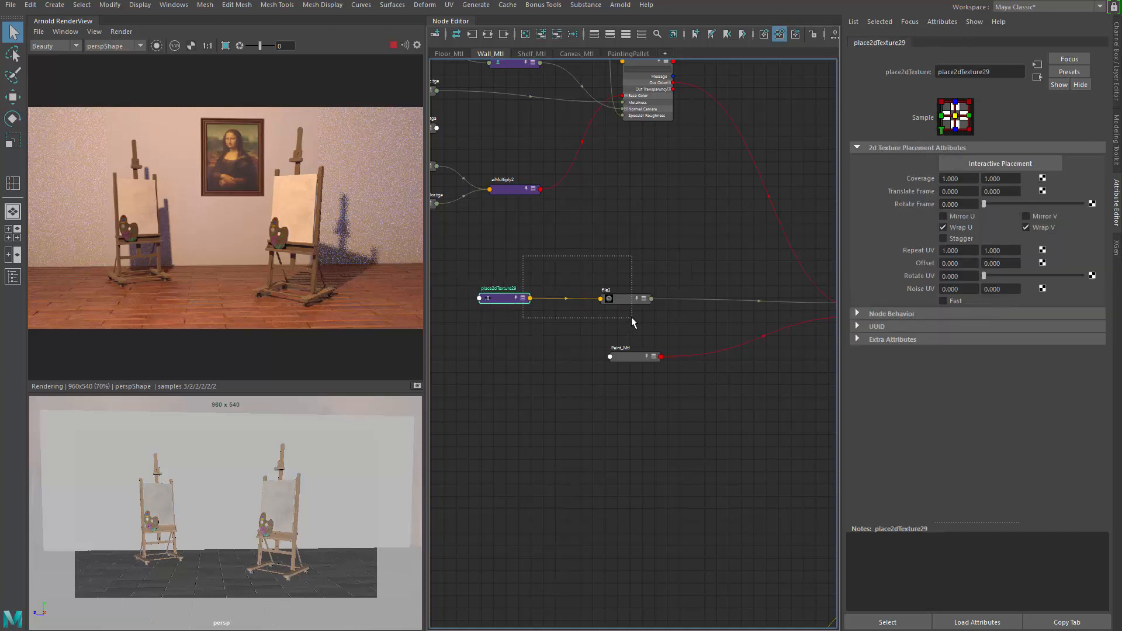
Step: Rearrange the grunge file node and Paint_Mtl in the Node Editor graph
left_click_drag(632, 322, 633, 323)
scroll(633, 323, "up", 2)
middle_click_drag(632, 323, 545, 368, "alt")
left_click(544, 368)
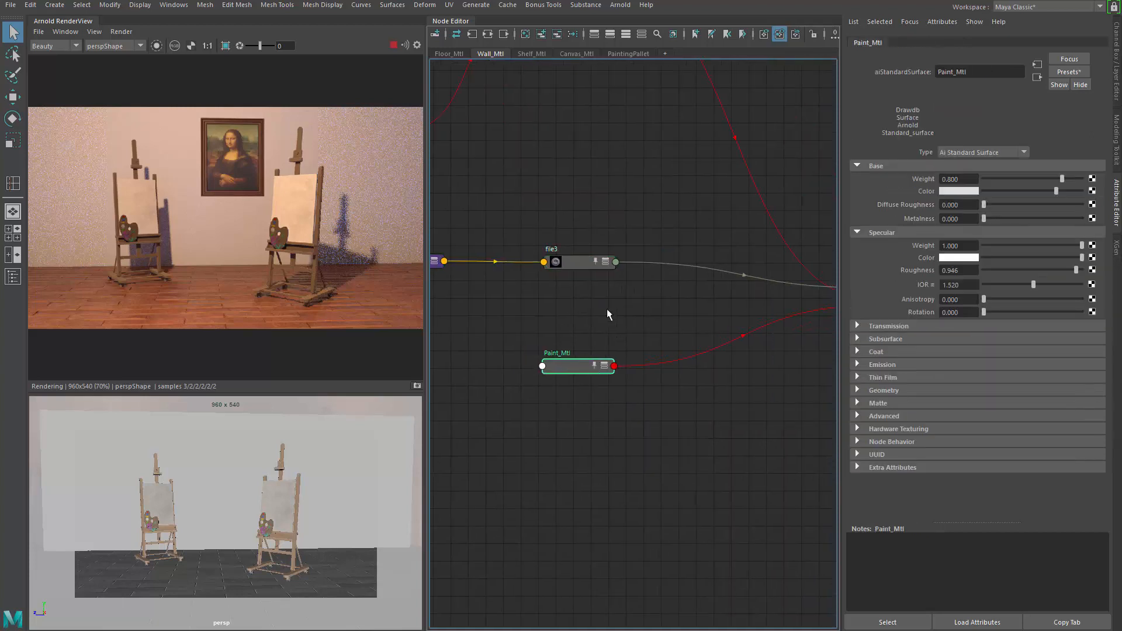
mouse_move(639, 304)
middle_mouse_down("alt")
mouse_move(611, 335)
mouse_move(719, 339)
middle_mouse_up("alt")
scroll(612, 335, "up", 2)
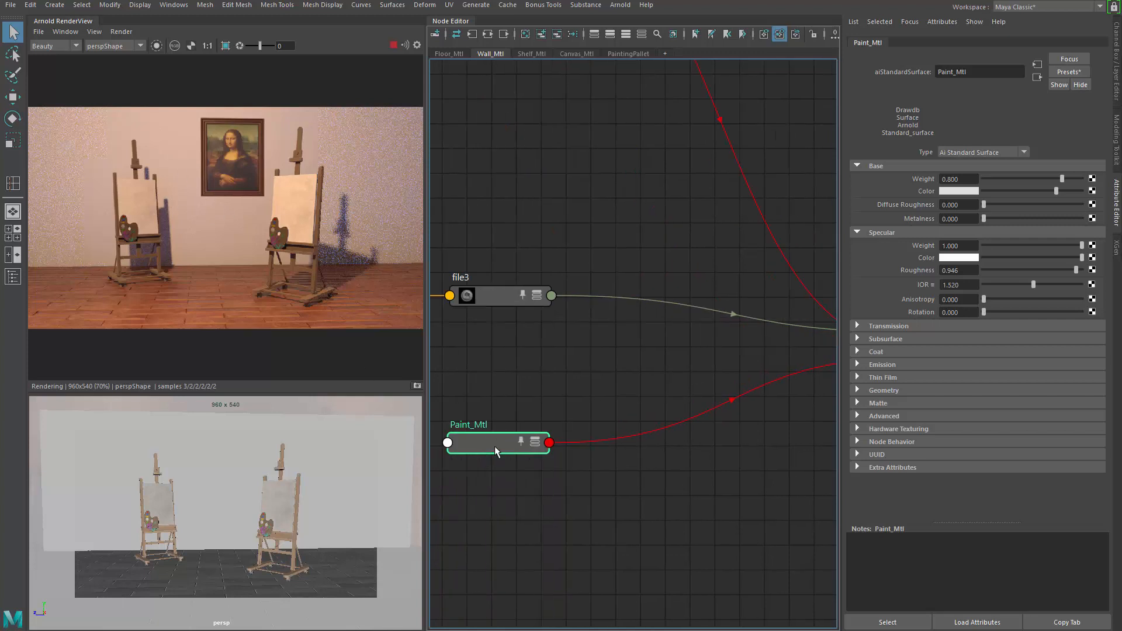
middle_click_drag(496, 359, 590, 352, "alt")
left_click(589, 347)
mouse_move(594, 289)
left_mouse_down()
mouse_move(555, 251)
mouse_move(596, 236)
mouse_move(583, 272)
left_mouse_up()
key("3")
key("1")
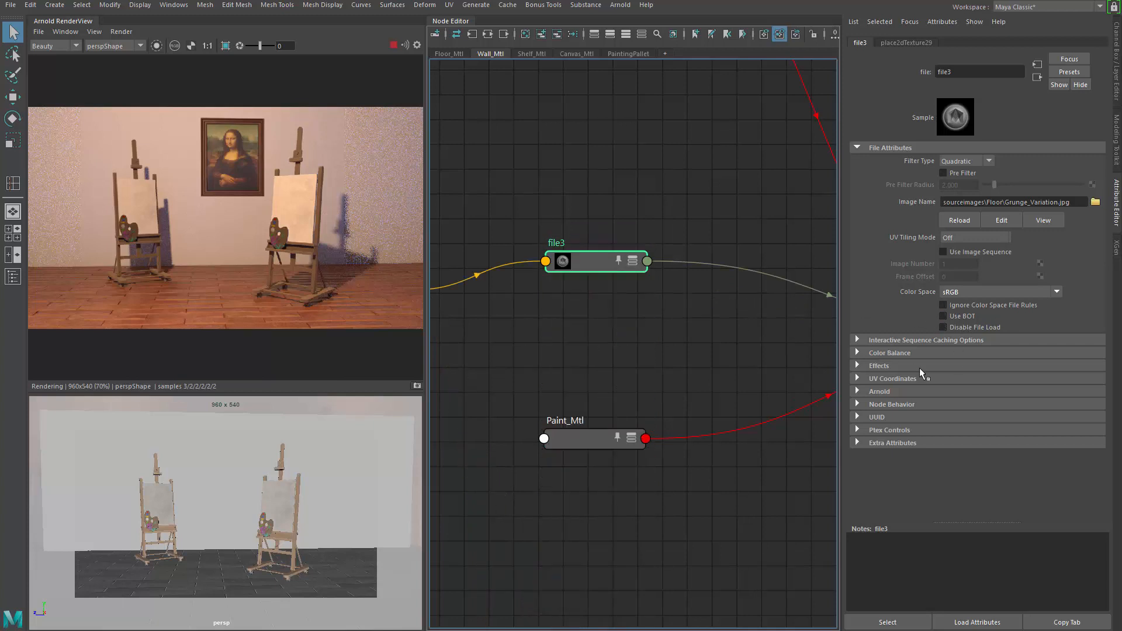
Step: Enable Alpha Is Luminance in the grunge file node's Color Balance settings
left_click(900, 352)
left_click(965, 440)
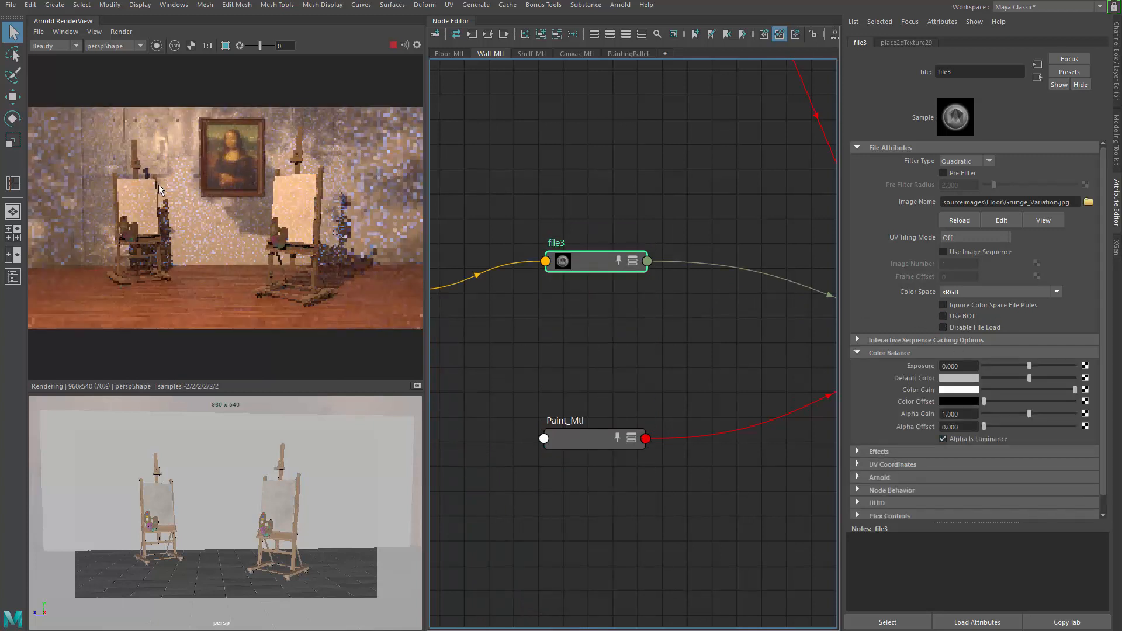
Step: Set the grunge placement node's Repeat U to 1.5 and its Offset U to 0.5
middle_click_drag(588, 353, 744, 352, "alt")
middle_click_drag(742, 452, 676, 431, "alt")
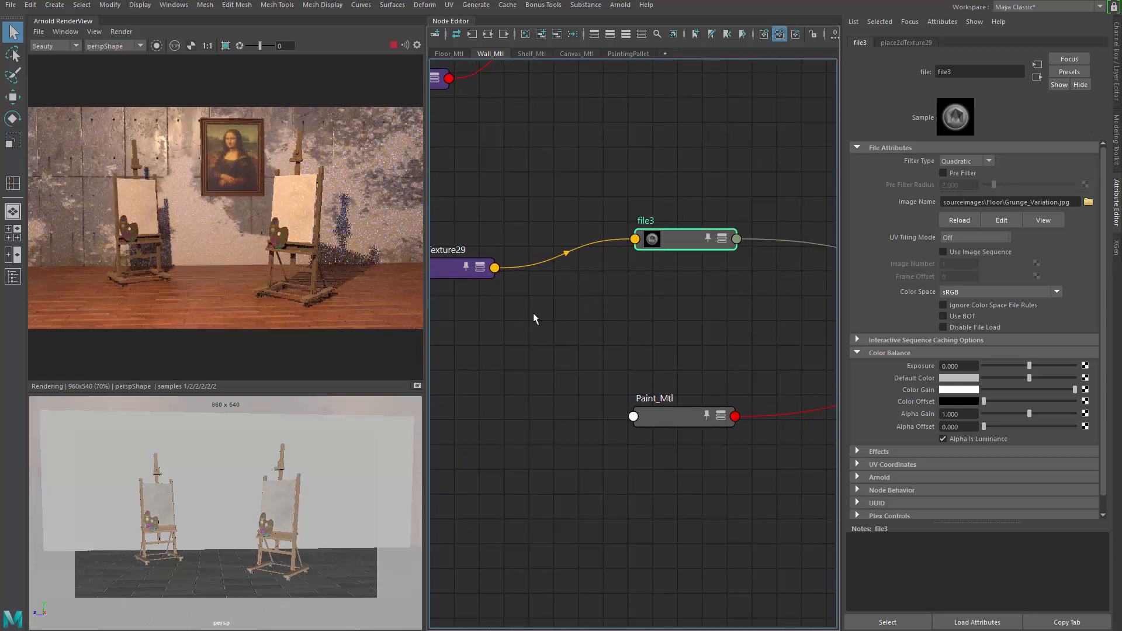
middle_click_drag(465, 283, 551, 288, "alt")
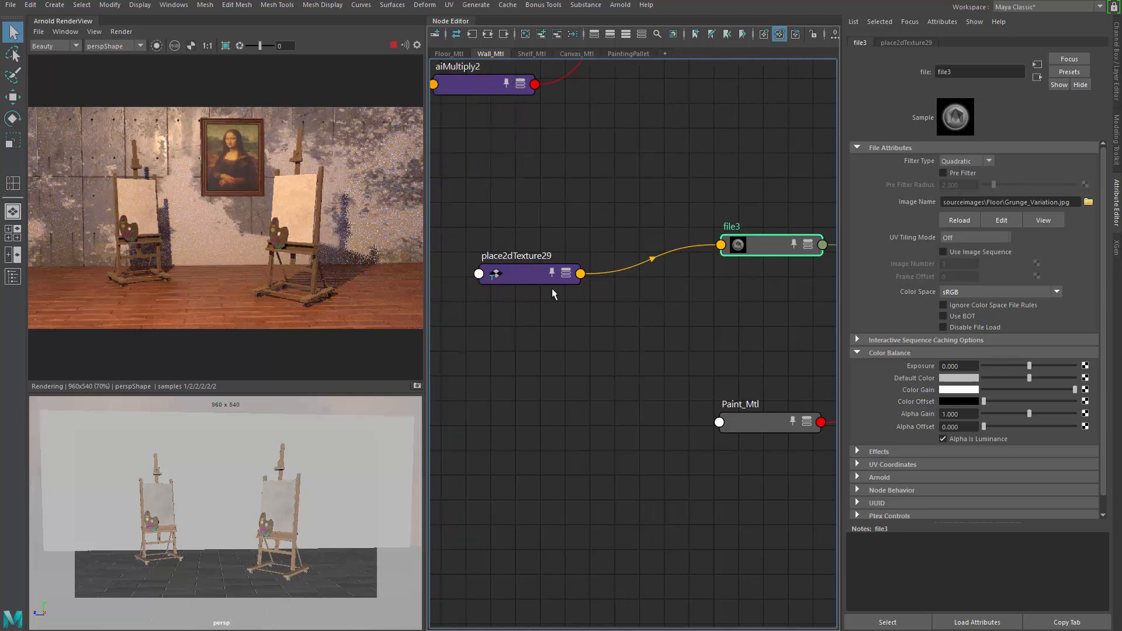
left_click(543, 274)
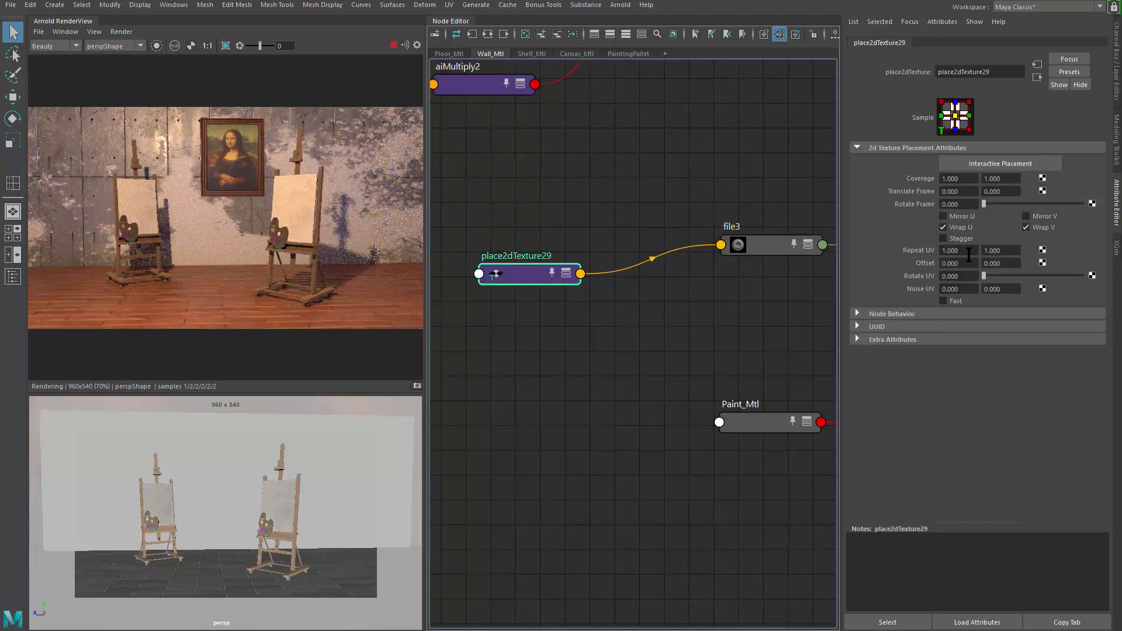
left_click_drag(968, 254, 851, 284)
type("2")
key("Return")
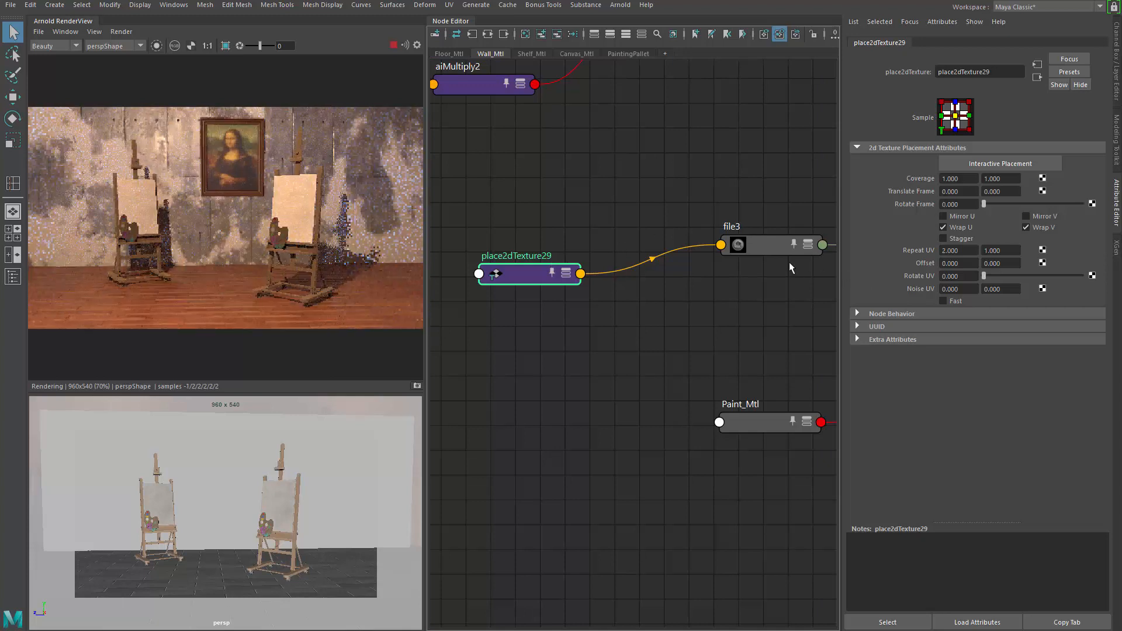
left_click_drag(966, 254, 841, 256)
type("1")
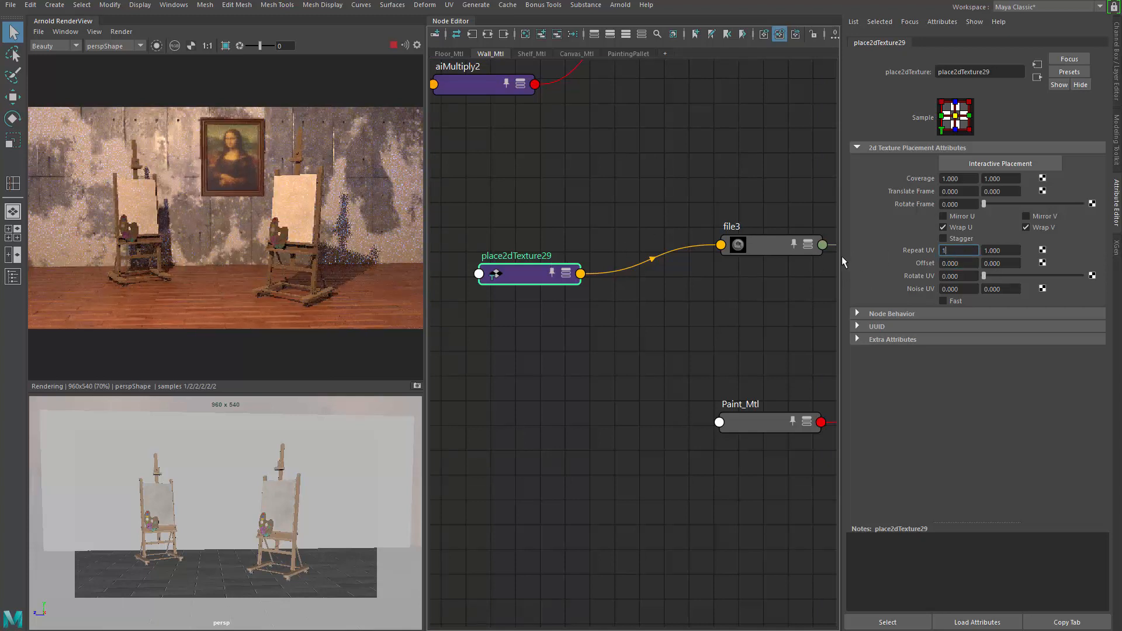
type(".5")
key("Return")
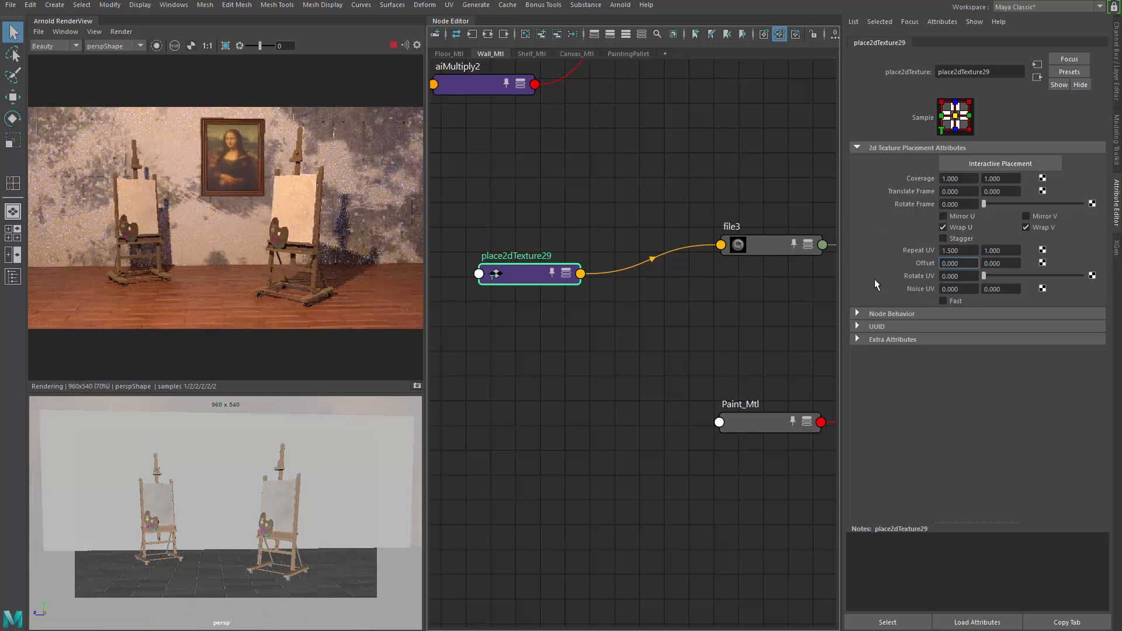
key("ctrl+a")
type(".5")
key("Return")
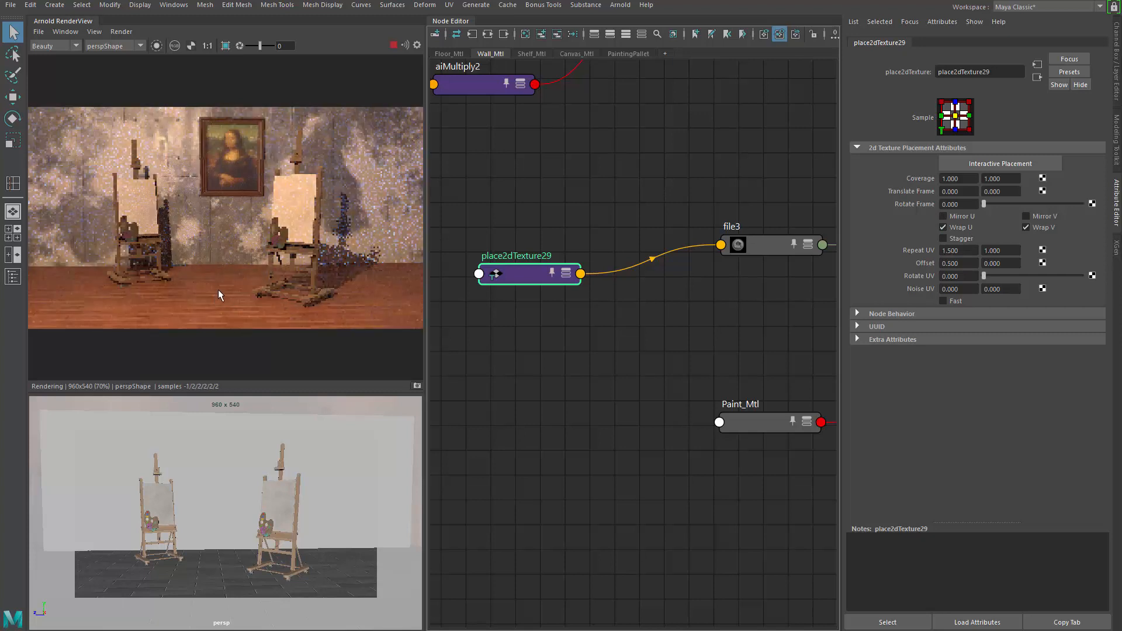
Step: Connect the grunge file node to Paint_Mtl's Bump Mapping input
scroll(223, 283, "down", 2)
scroll(224, 283, "up", 2)
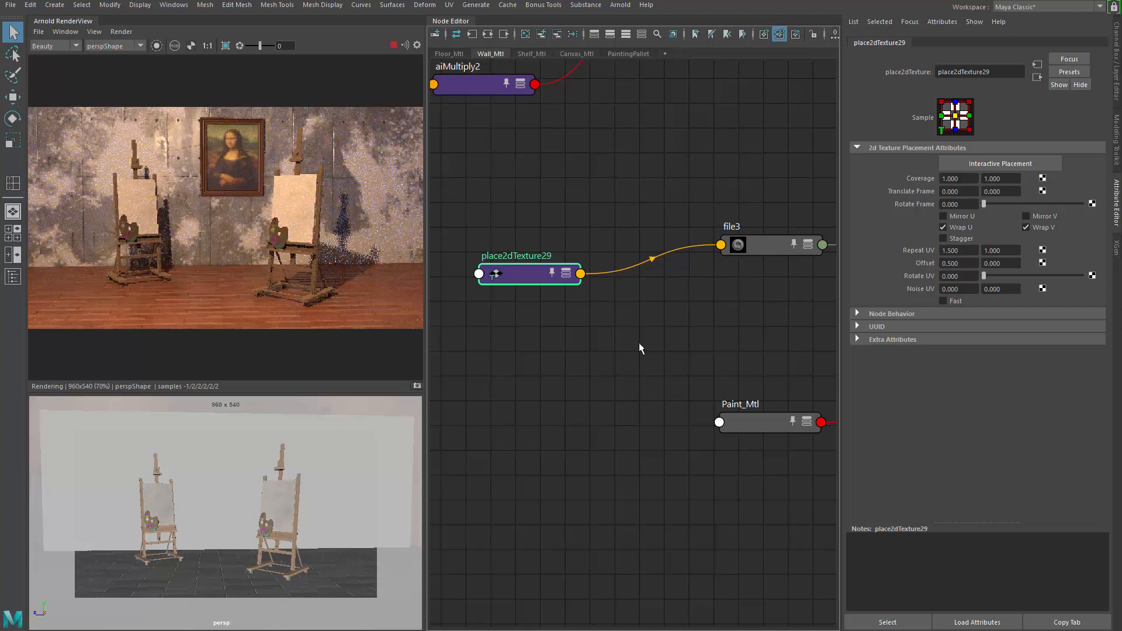
middle_click_drag(731, 340, 613, 310, "alt")
scroll(686, 335, "down", 1)
left_click_drag(595, 353, 671, 355)
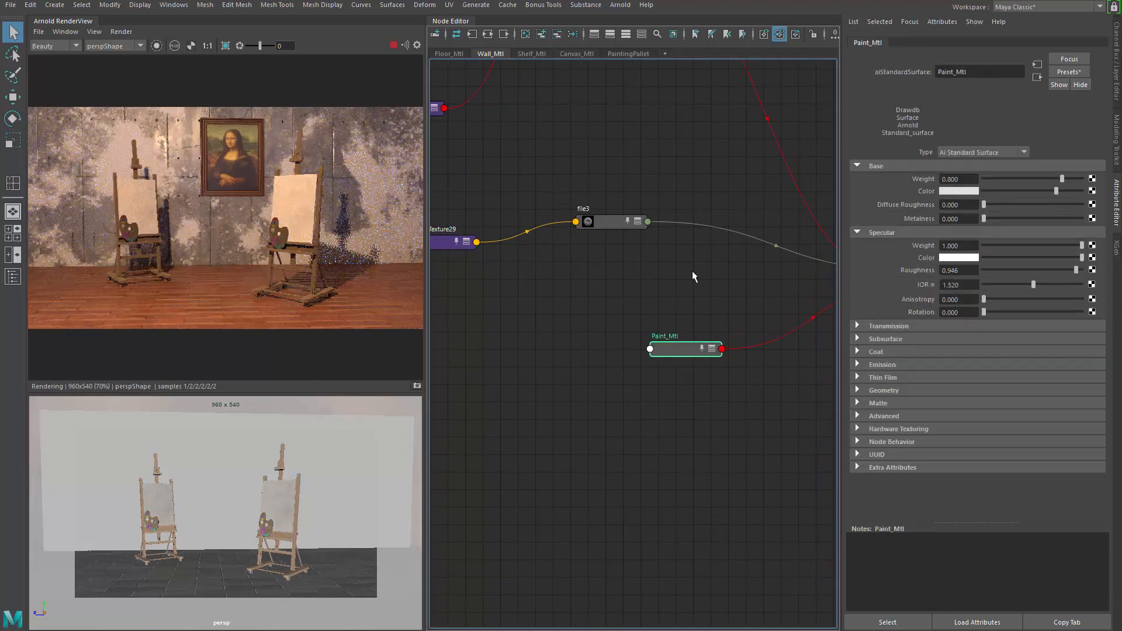
left_click(607, 222)
left_click(678, 349)
left_click(858, 390)
middle_click_drag(599, 228, 906, 428)
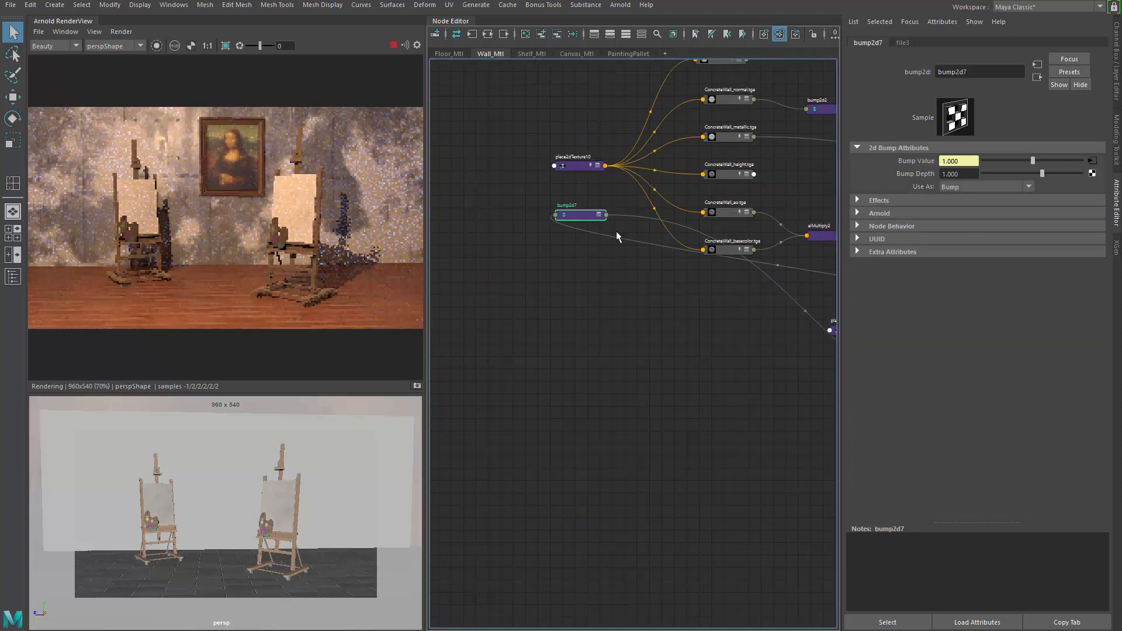
Step: Move the new bump2d7 node between the grunge file node and Paint_Mtl
left_click_drag(586, 215, 790, 401)
middle_click_drag(789, 401, 505, 305, "alt")
mouse_move(510, 307)
left_mouse_down()
mouse_move(728, 284)
mouse_move(719, 268)
left_mouse_up()
middle_click_drag(719, 284, 648, 294, "alt")
left_click_drag(671, 318, 752, 306)
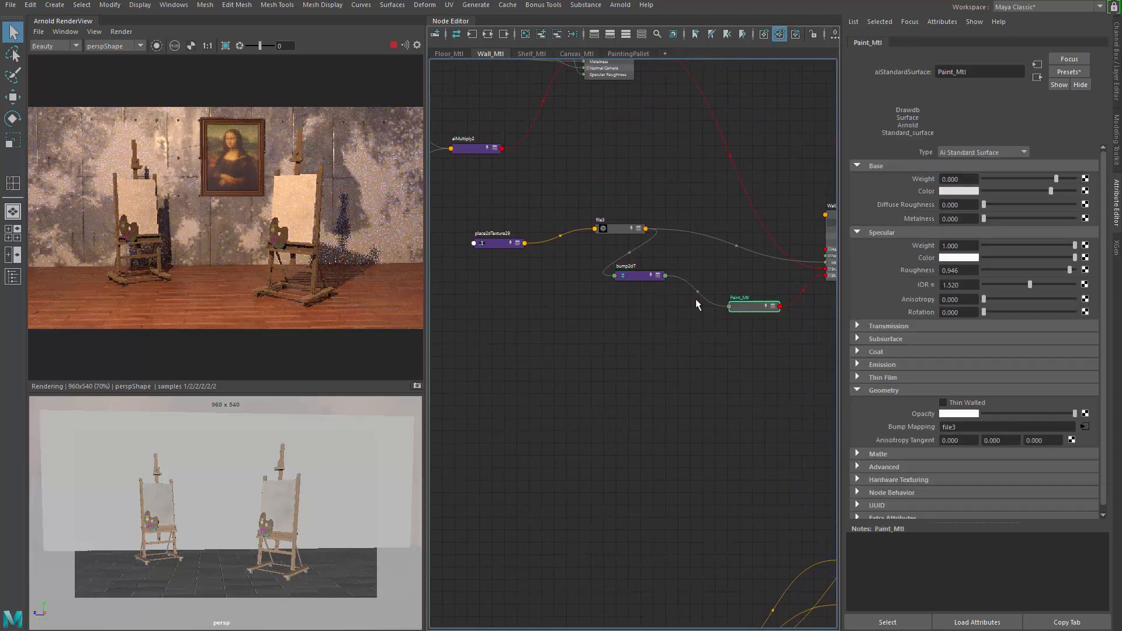
left_click_drag(647, 277, 655, 301)
scroll(187, 209, "up", 1)
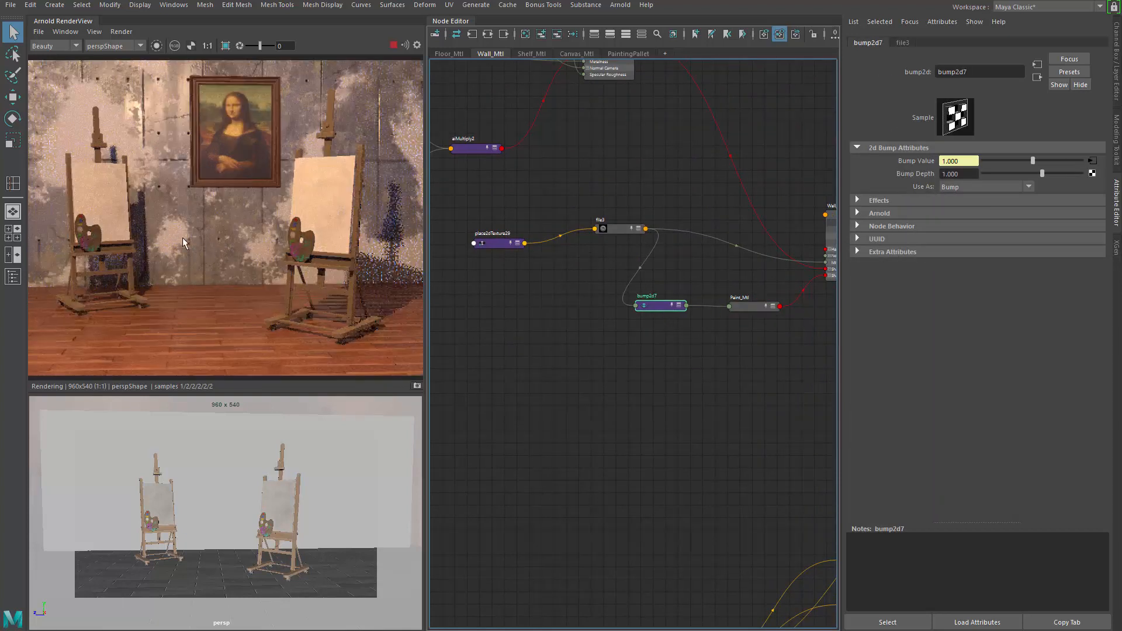
Step: Examine the connection ports of bump2d7 and the grunge file node
scroll(183, 238, "up", 1)
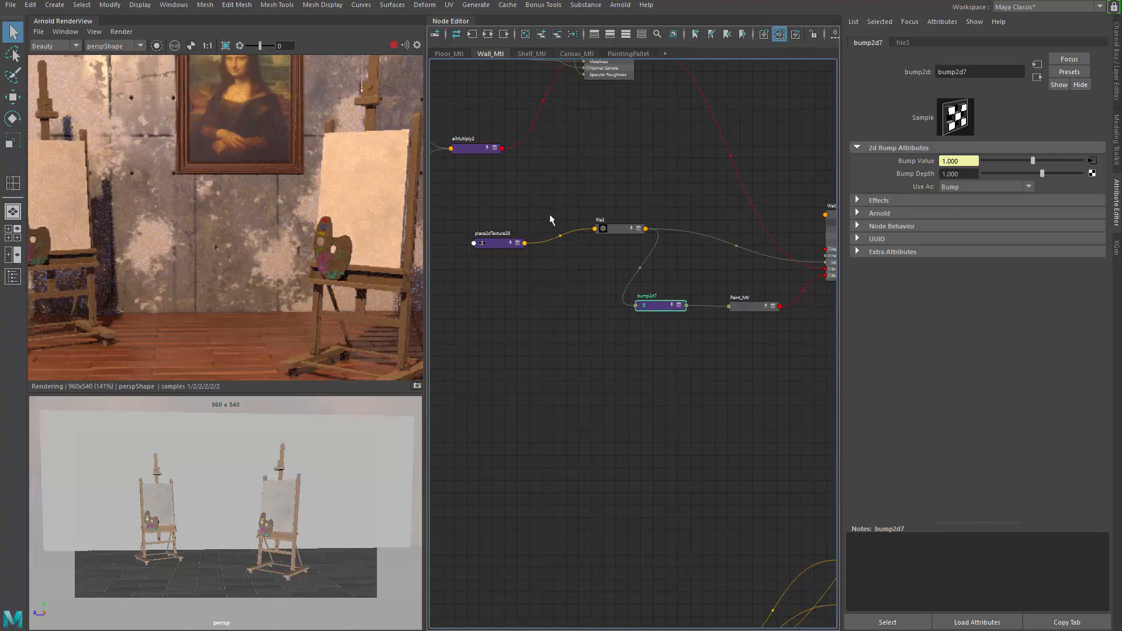
left_click(610, 229)
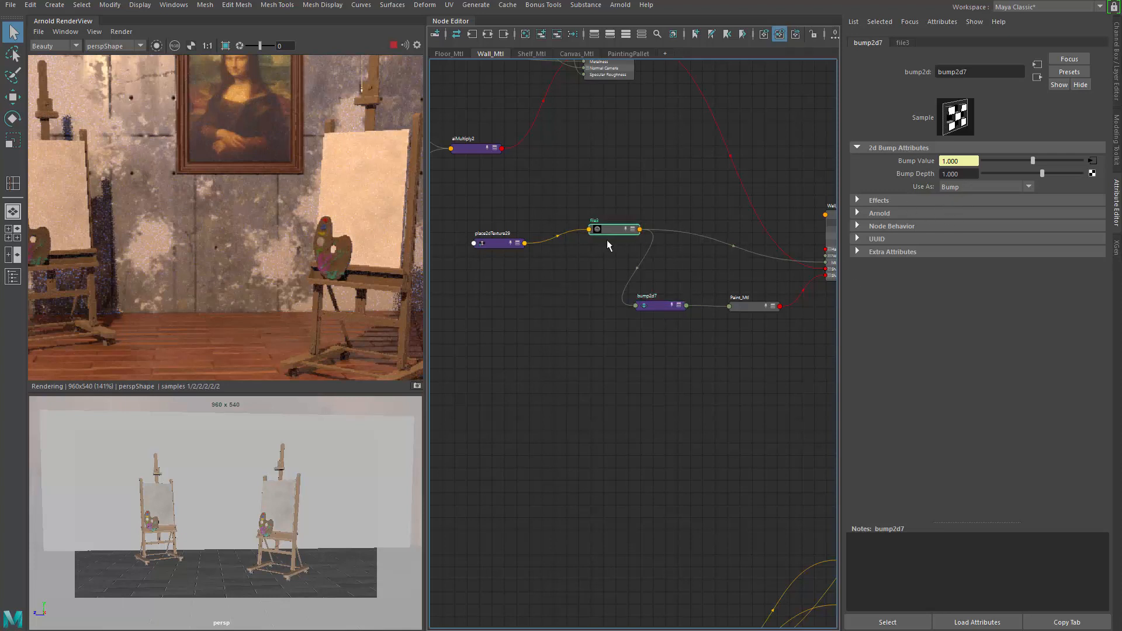
scroll(639, 268, "up", 2)
left_click(669, 321)
key("3")
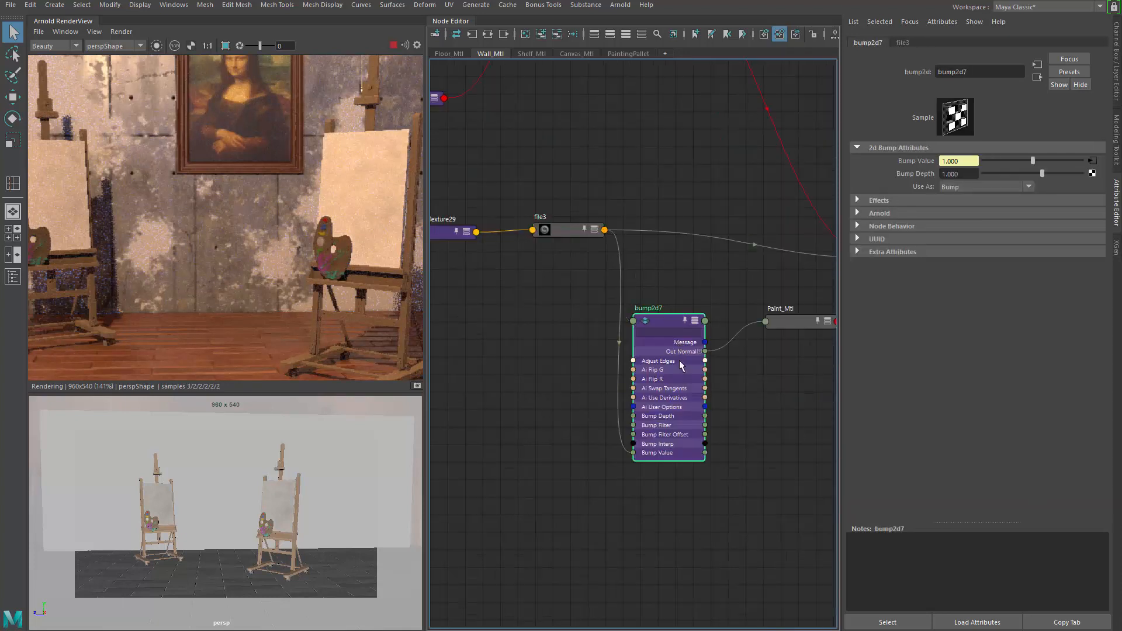
key("1")
left_click(566, 233)
key("3")
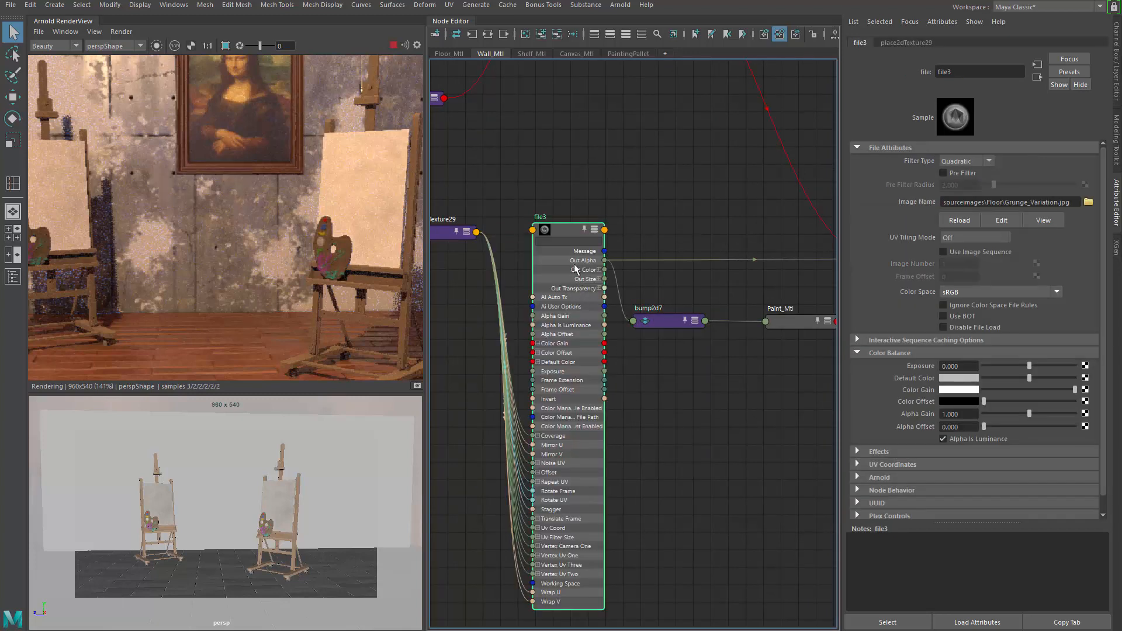
key("1")
Step: Set bump2d7's Bump Depth to 3
left_click(665, 320)
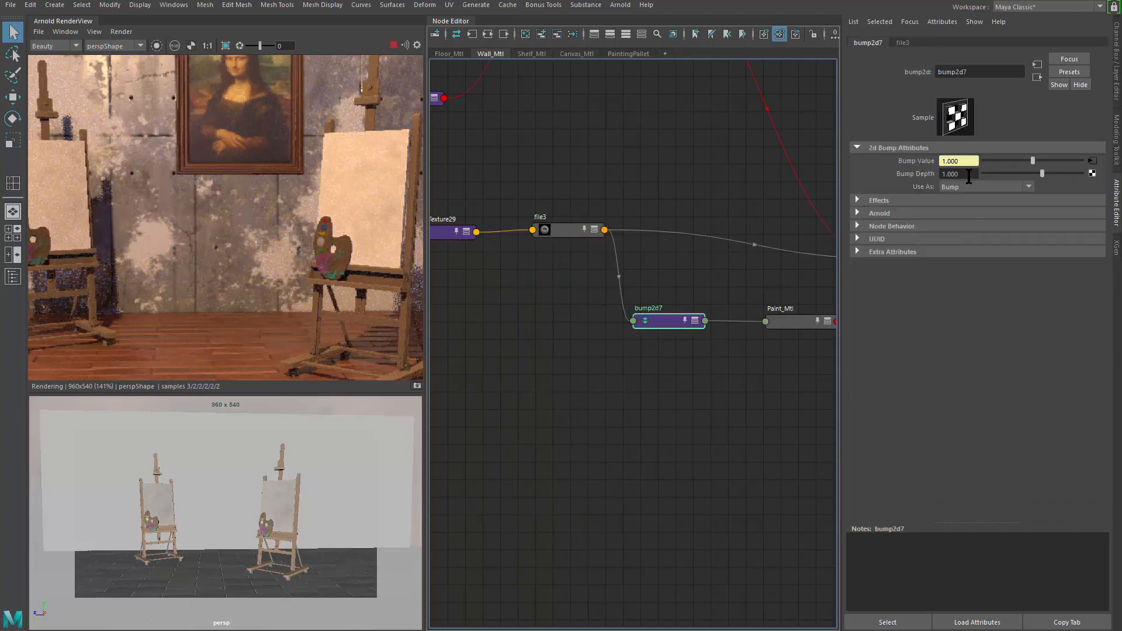
left_click(967, 174)
type("3")
key("Return")
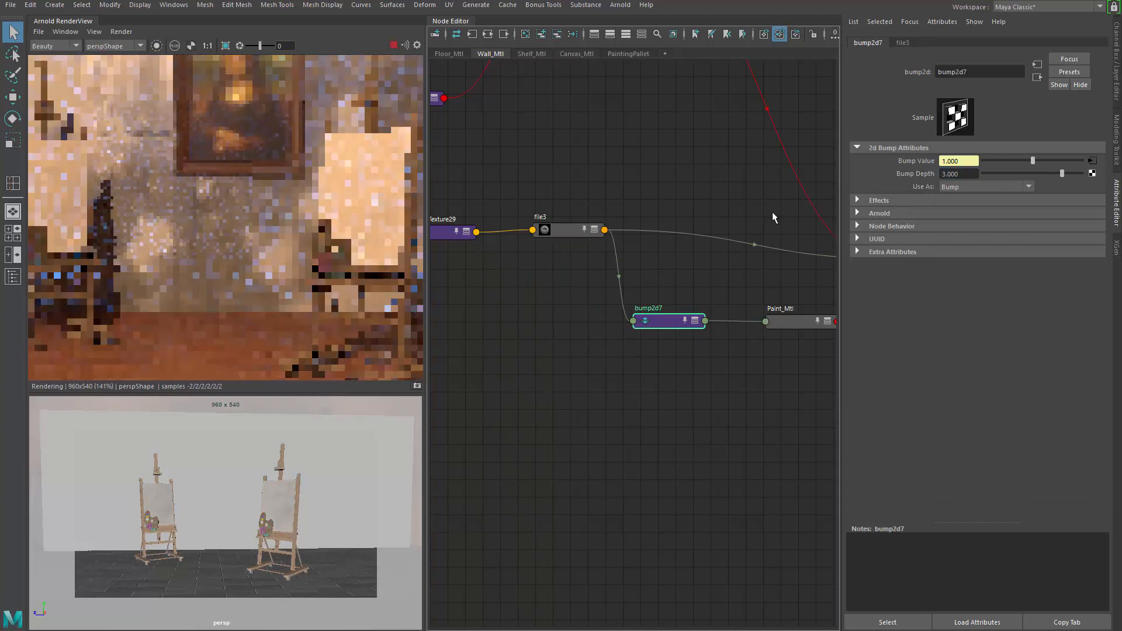
Step: Update the full scene in the Arnold render view
scroll(145, 230, "up", 1)
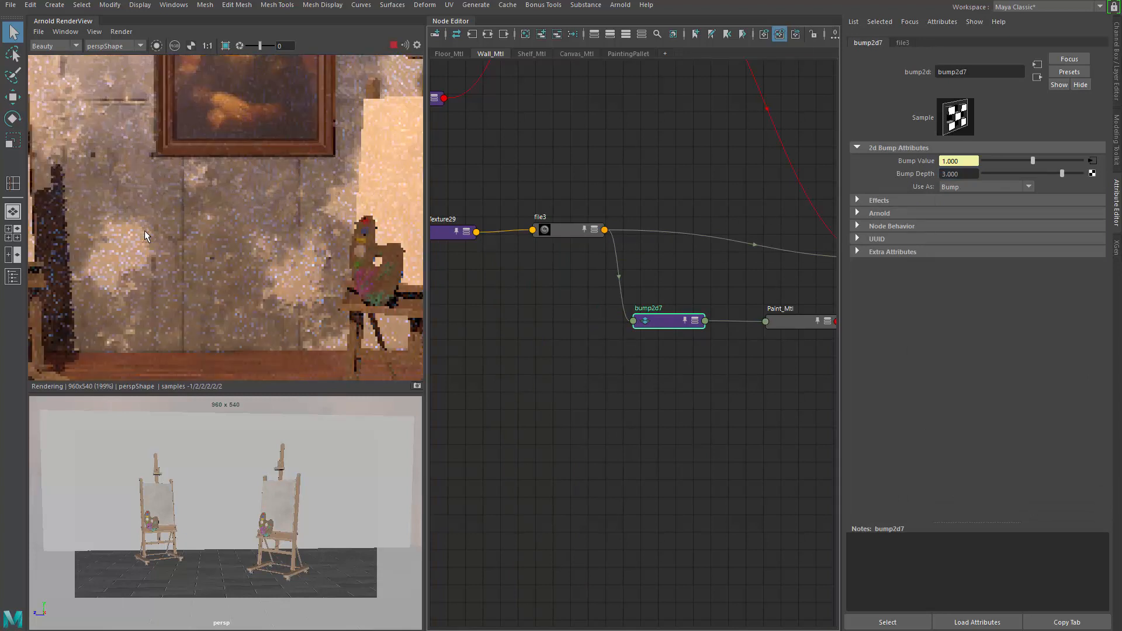
scroll(341, 275, "up", 1)
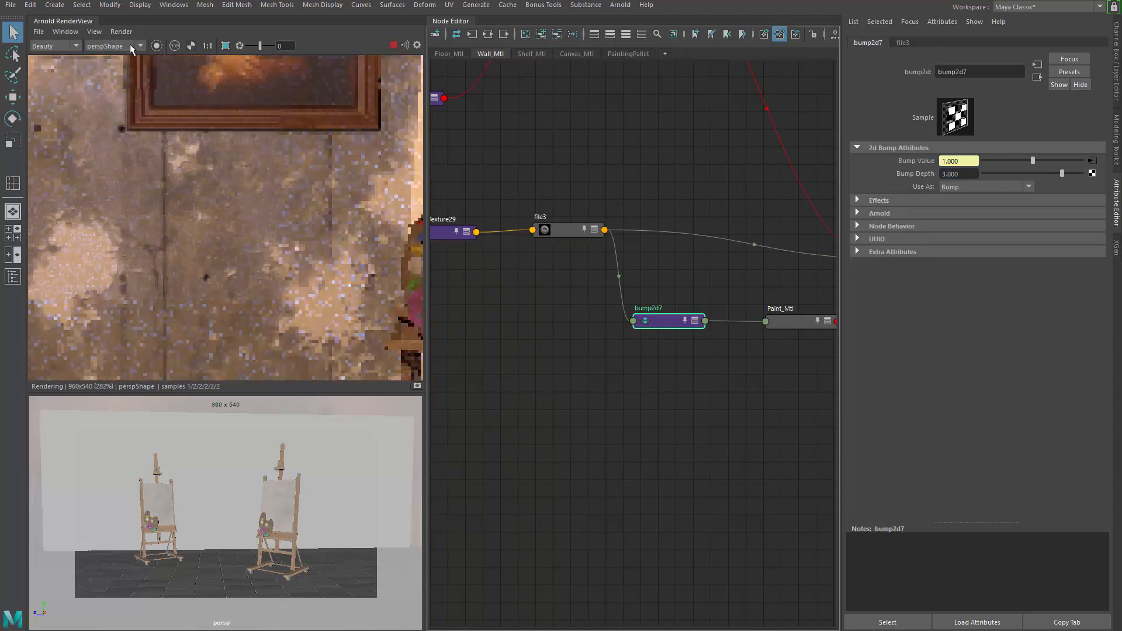
left_click(119, 32)
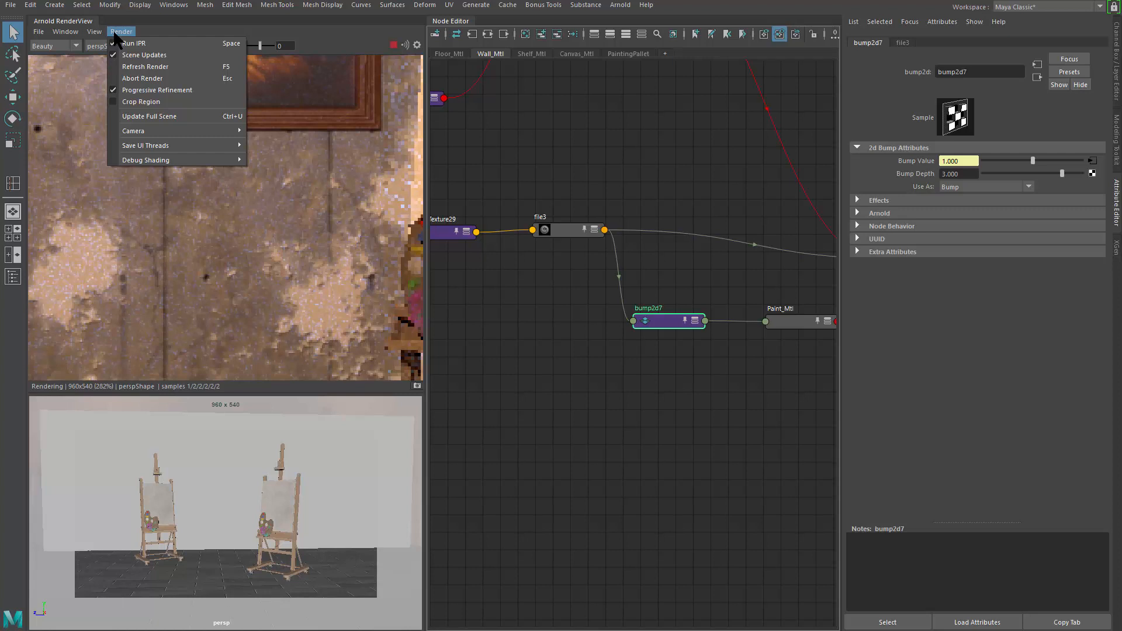
left_click(150, 114)
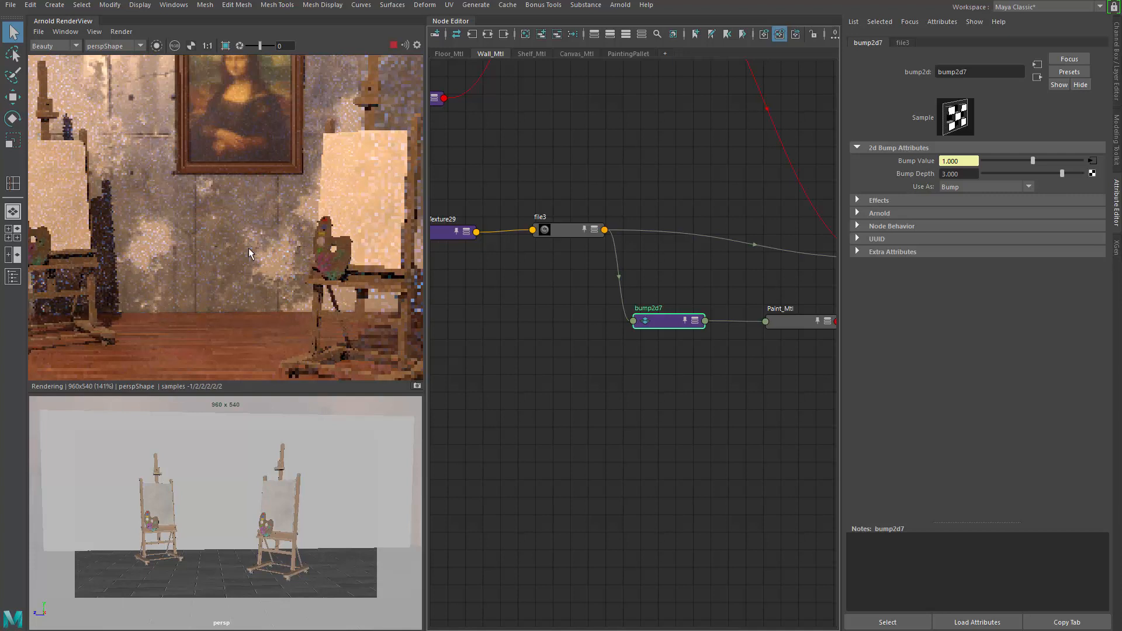
Step: Inspect how Wall_with_paint feeds into the Wall_Blended_mtl mix shader
middle_click_drag(618, 224, 426, 245, "alt")
left_click(746, 207)
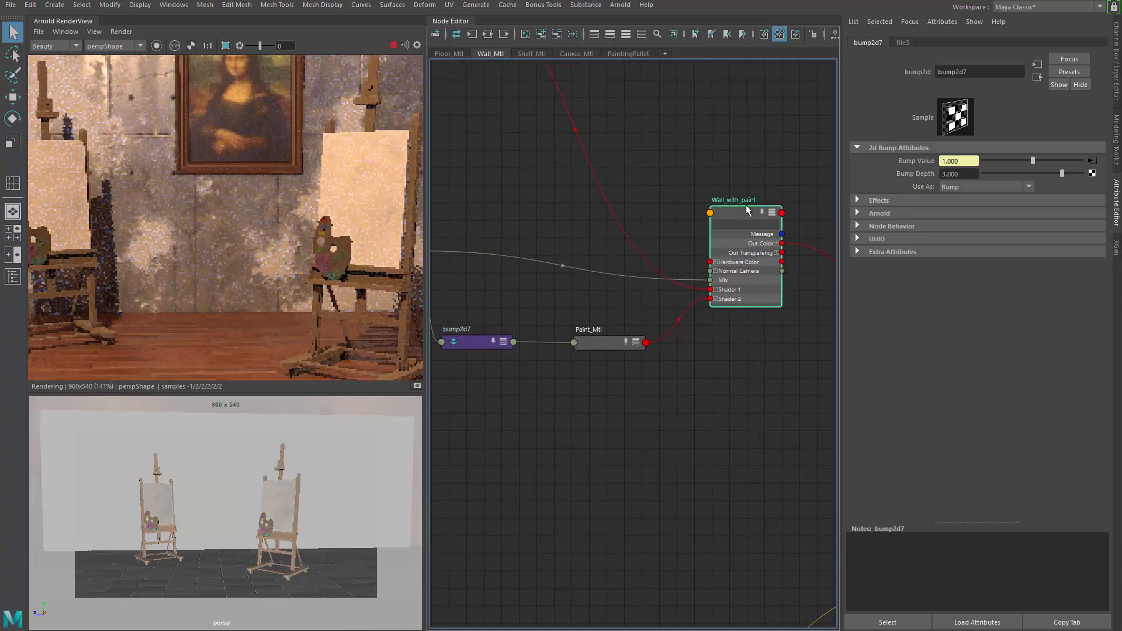
scroll(749, 188, "down", 7)
left_click_drag(771, 174, 630, 168, "alt")
scroll(631, 168, "up", 2)
scroll(713, 330, "up", 8)
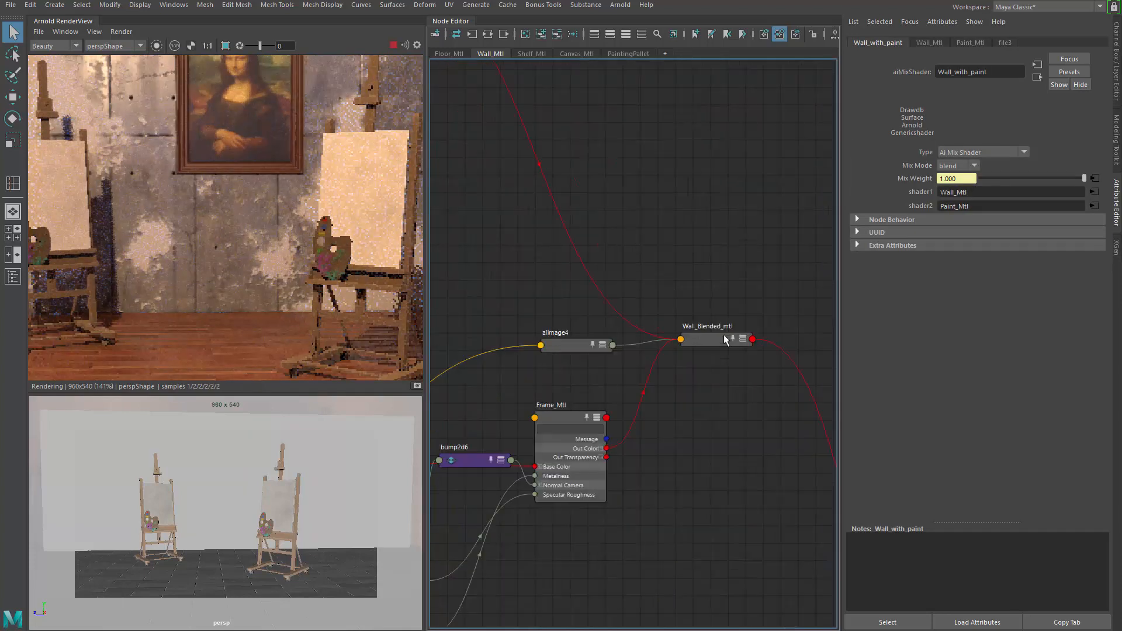
left_click(710, 334)
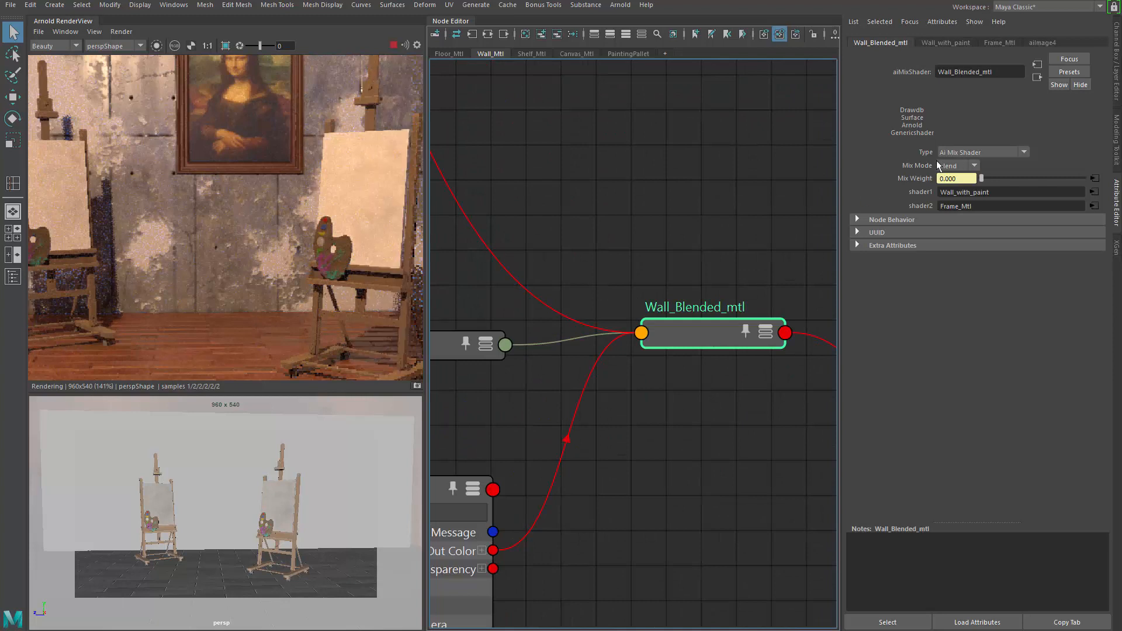
scroll(701, 169, "down", 7)
Step: Reposition Wall_with_paint in line with the grunge file node
middle_click_drag(639, 208, 782, 391, "alt")
middle_click_drag(614, 256, 688, 360, "alt")
left_click(675, 245)
key("1")
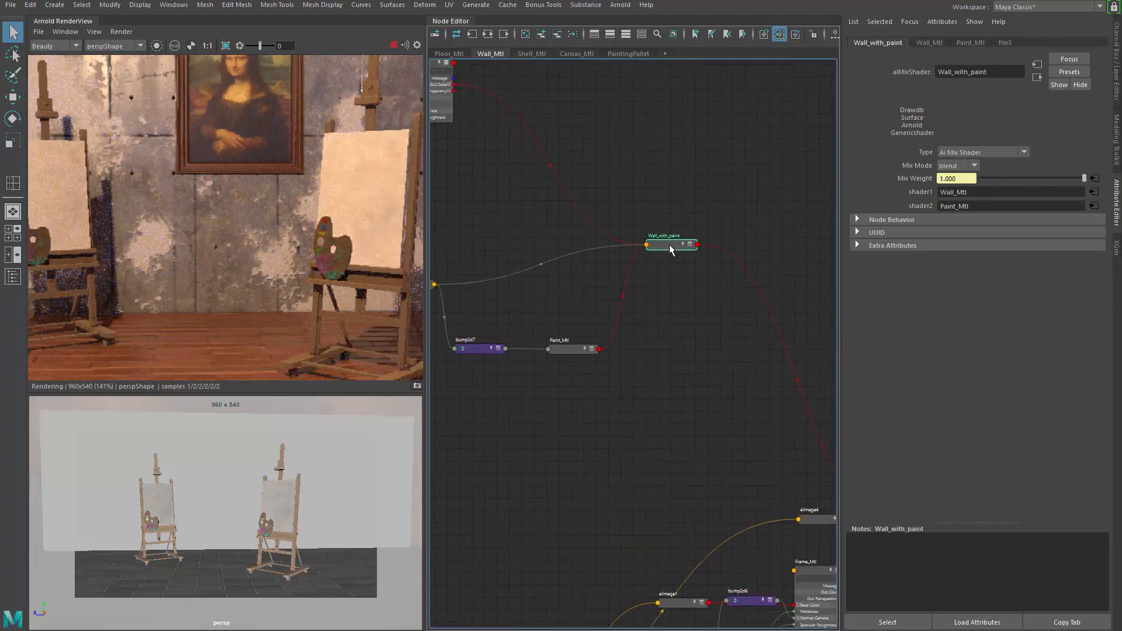
left_click_drag(668, 244, 682, 282)
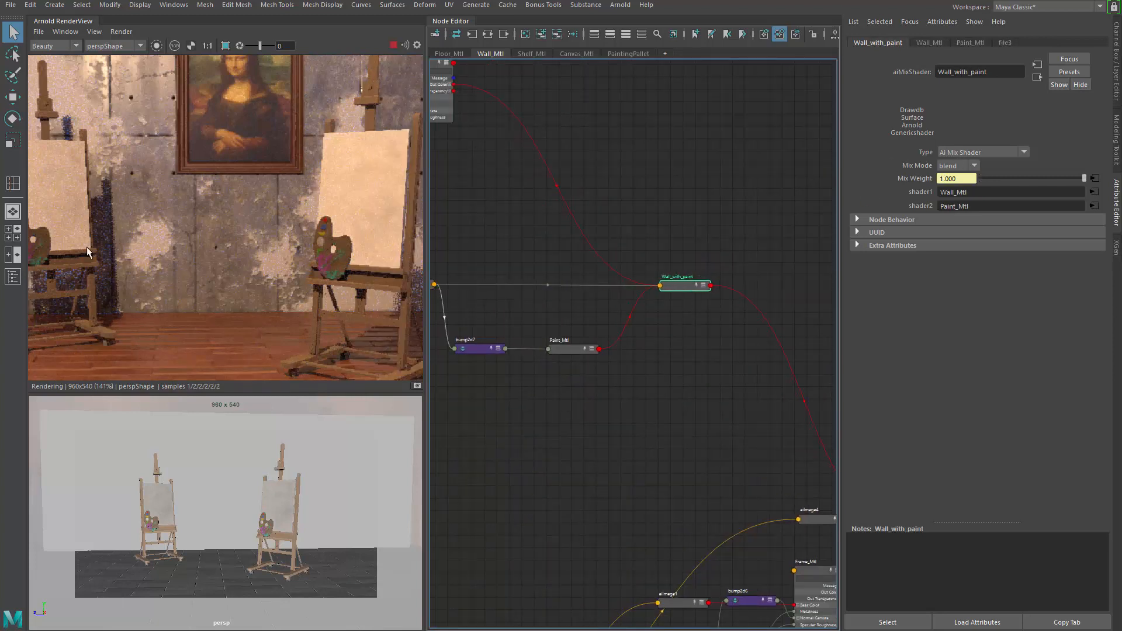
scroll(155, 234, "down", 2)
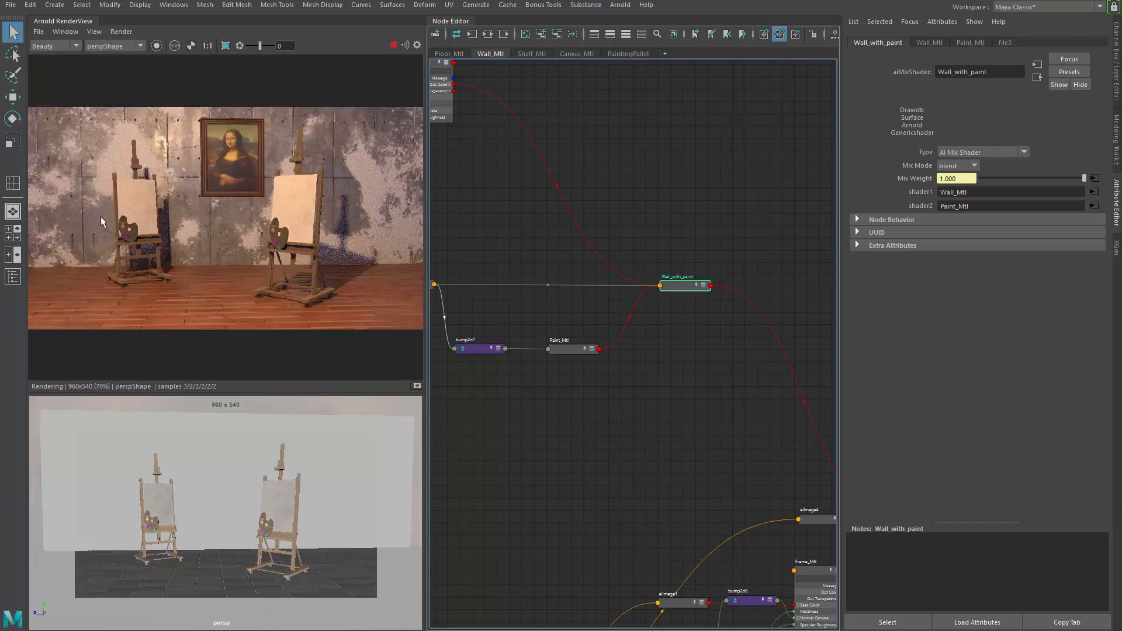
Step: Align bump2d7, Paint_Mtl and Wall_with_paint beneath the grunge file node
middle_click_drag(599, 250, 796, 253, "alt")
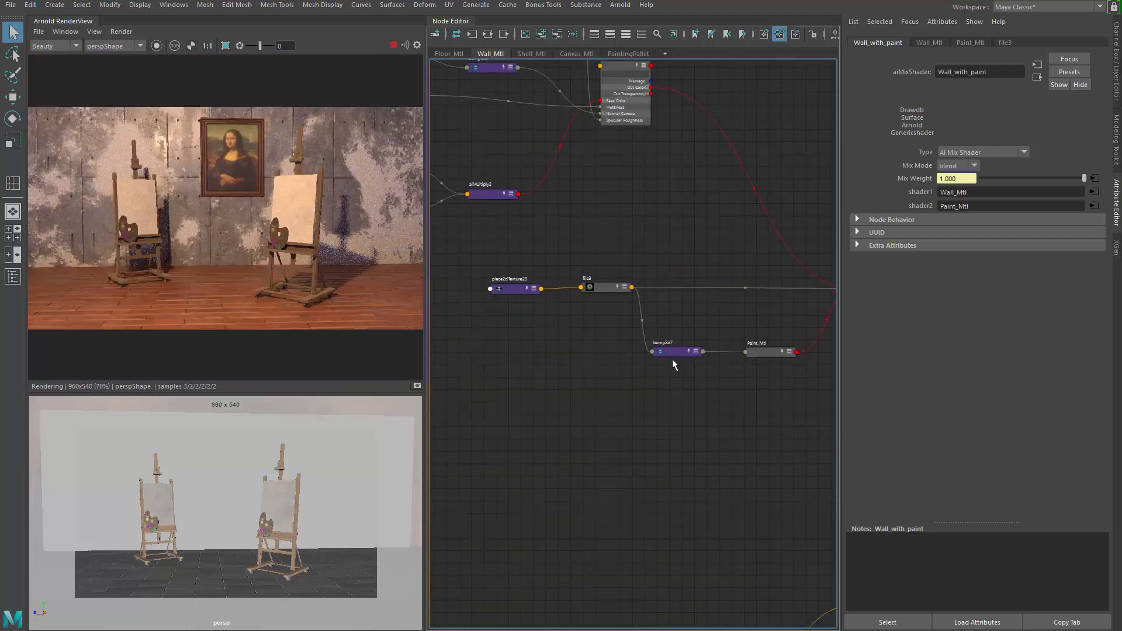
left_click_drag(672, 365, 686, 346)
left_click_drag(767, 352, 771, 332)
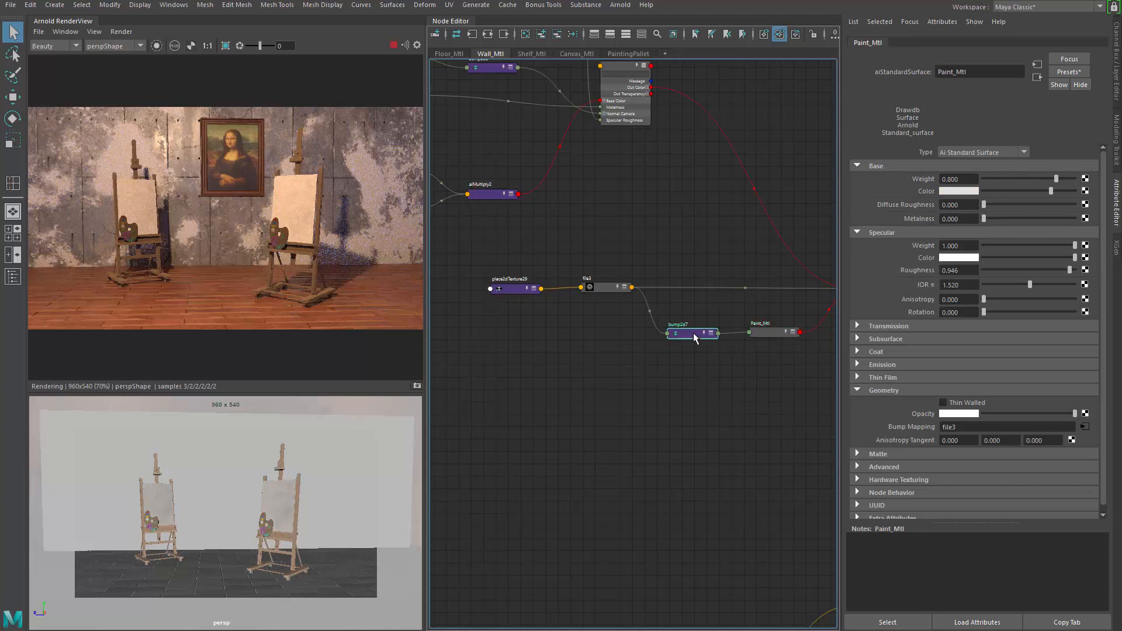
left_click_drag(694, 334, 695, 331)
middle_click_drag(715, 346, 655, 349, "alt")
left_click_drag(710, 336, 710, 334)
middle_click_drag(653, 337, 538, 331, "alt")
left_click(710, 289)
left_click_drag(710, 288, 712, 283)
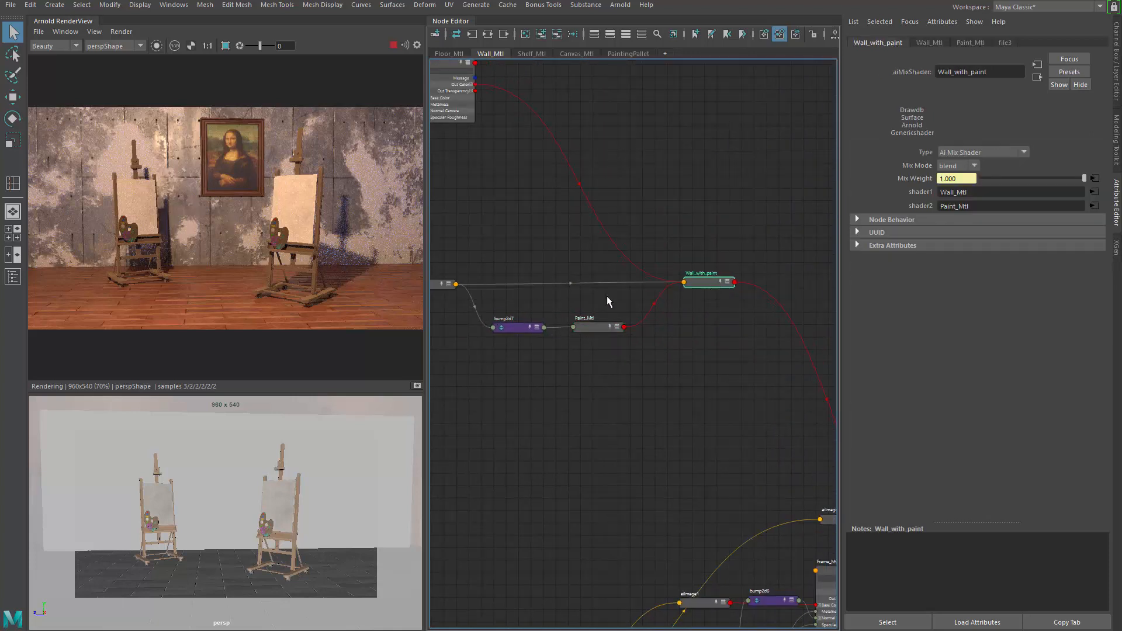
Step: Zoom and pan around the wall in the Arnold render view to examine the paint and grunge detail closely
scroll(594, 305, "up", 1)
middle_click_drag(593, 305, 703, 308, "alt")
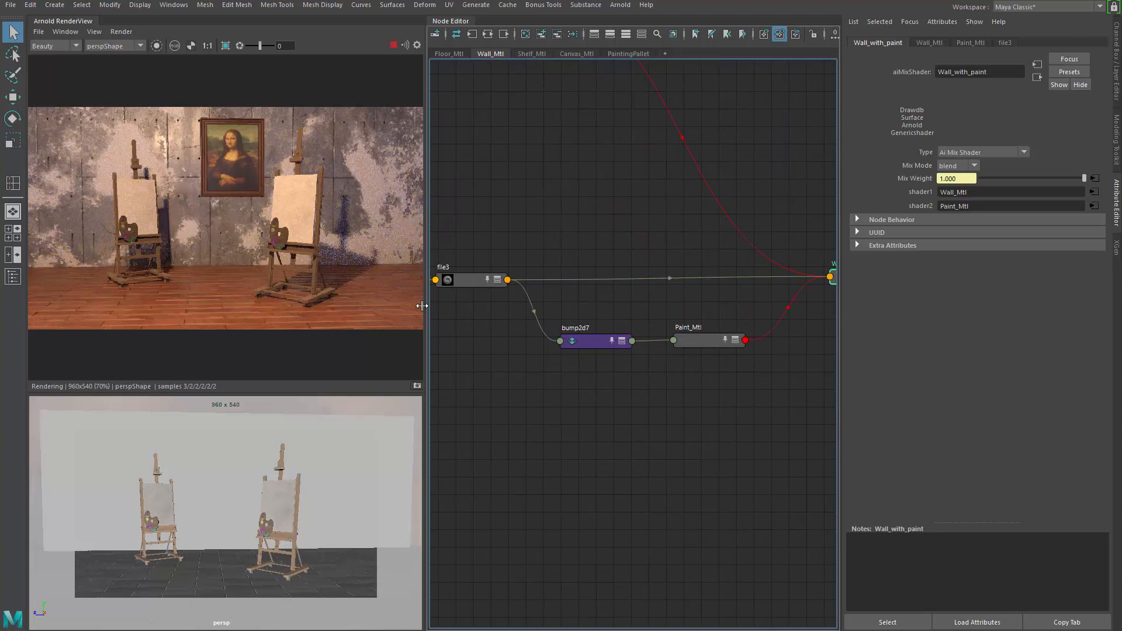
scroll(129, 195, "up", 3)
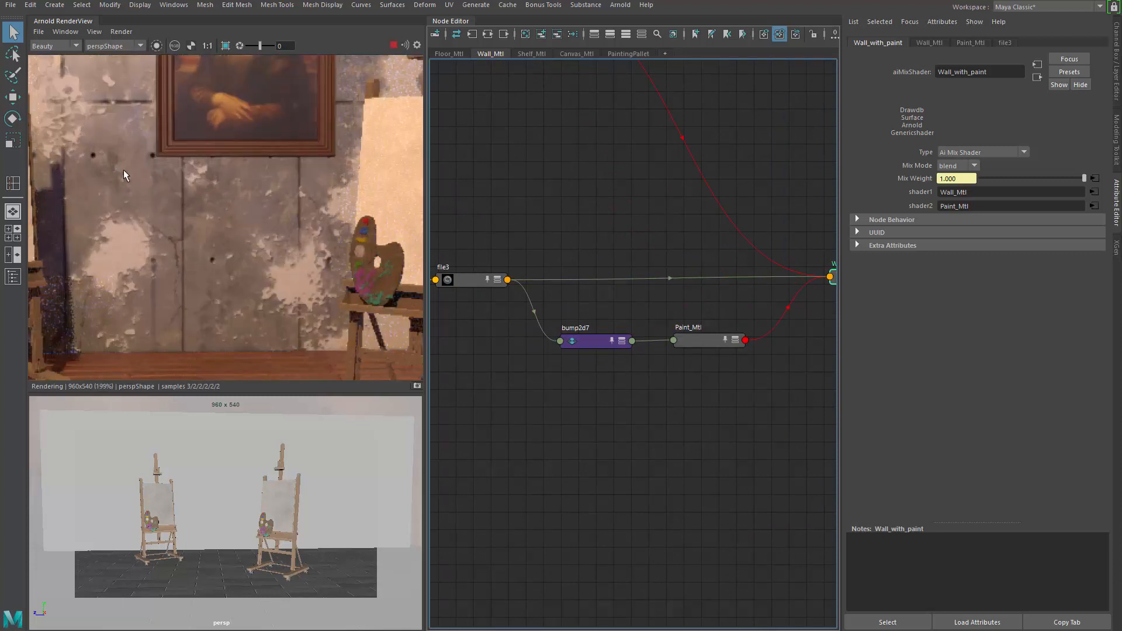
middle_click_drag(124, 169, 316, 278)
scroll(316, 278, "up", 1)
middle_click_drag(223, 194, 360, 325)
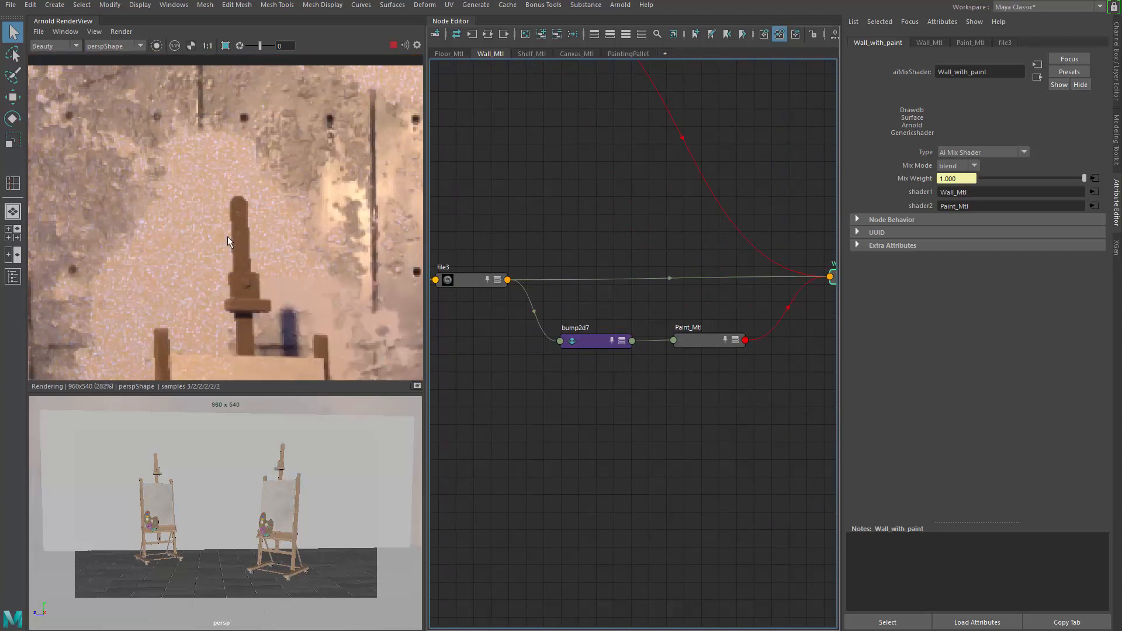
left_click(208, 236)
middle_click_drag(191, 236, 110, 231)
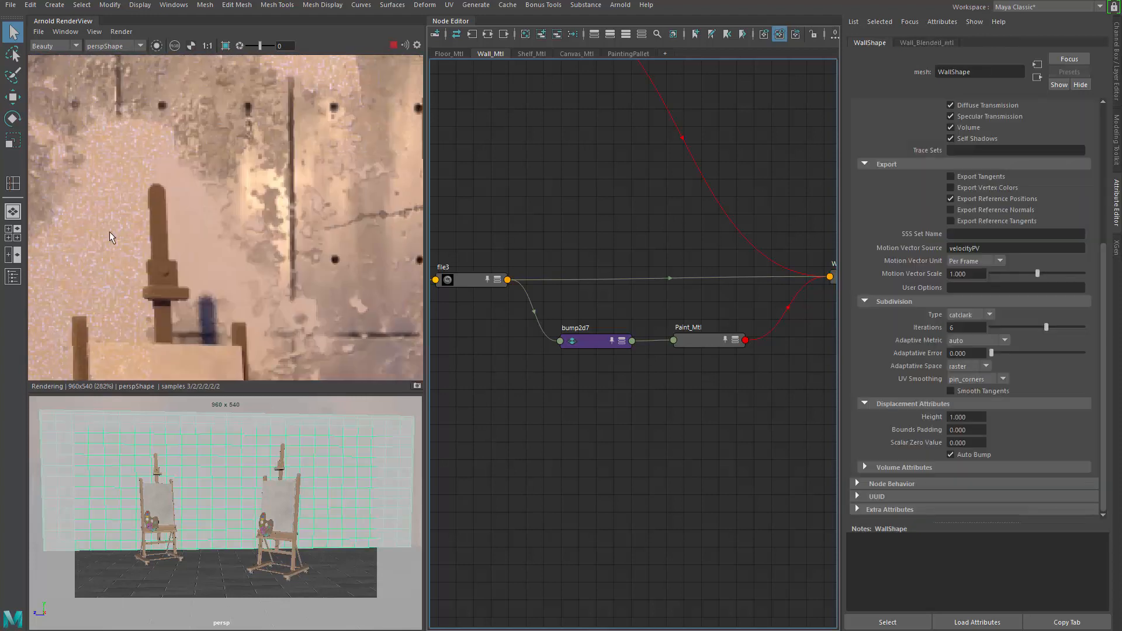
middle_click_drag(290, 233, 117, 237)
scroll(187, 242, "down", 2)
middle_click_drag(181, 167, 218, 169)
scroll(218, 249, "up", 2)
middle_click_drag(202, 251, 146, 227)
middle_click_drag(79, 213, 316, 229)
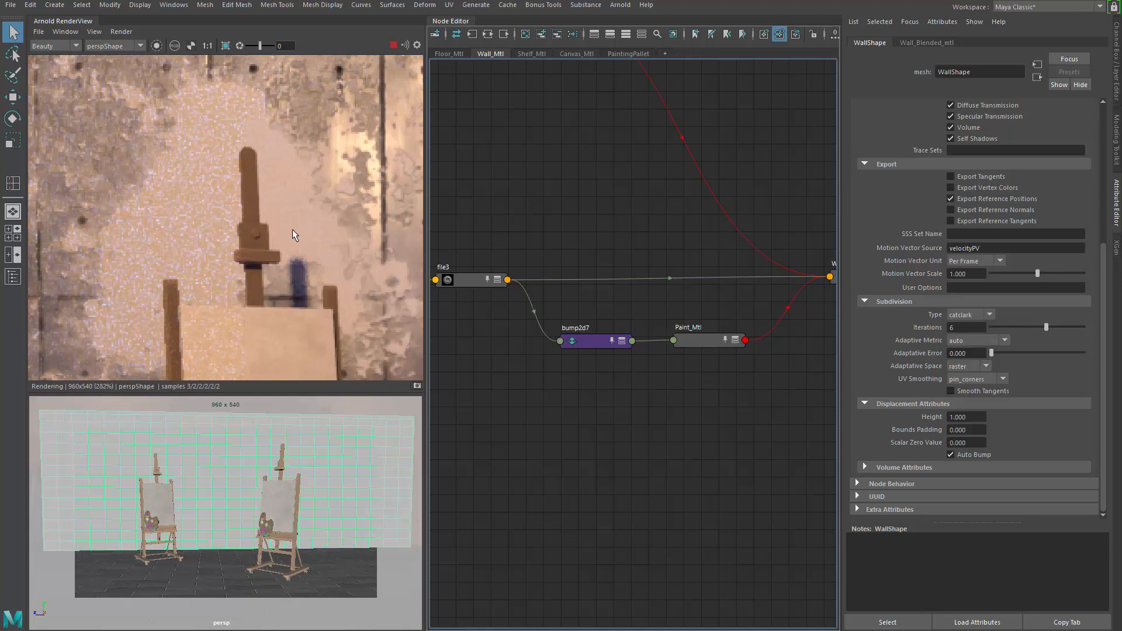
scroll(292, 229, "up", 1)
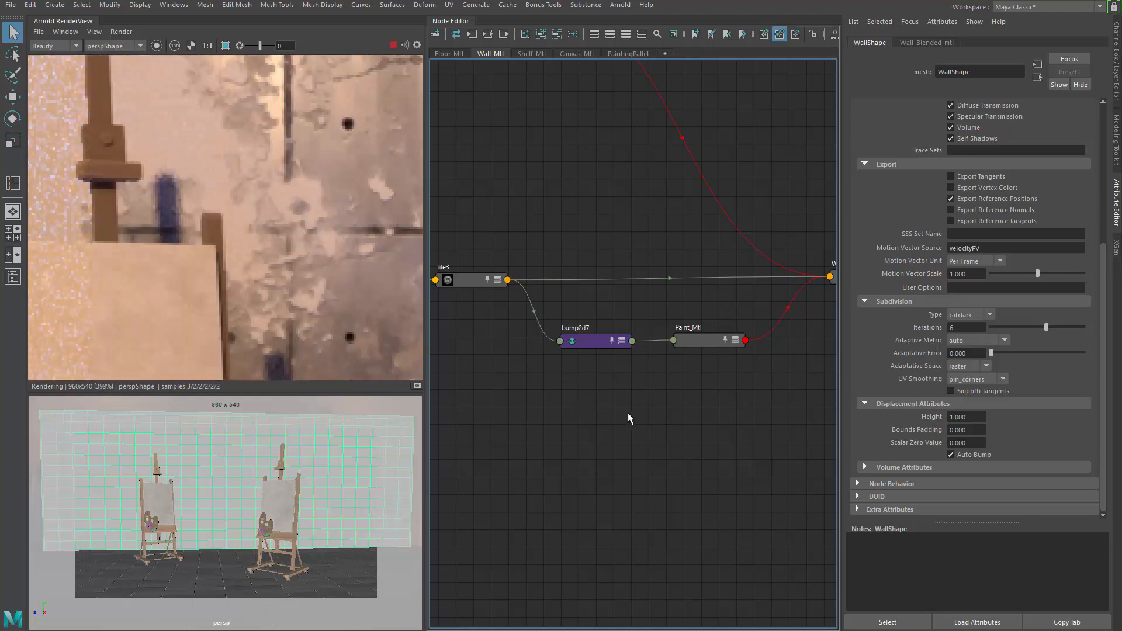
Step: Create an aiNoise node in the node graph and position it beneath the grunge file3 node
middle_click_drag(511, 372, 629, 425, "alt")
middle_click_drag(542, 406, 529, 363, "alt")
middle_click_drag(550, 308, 697, 336, "alt")
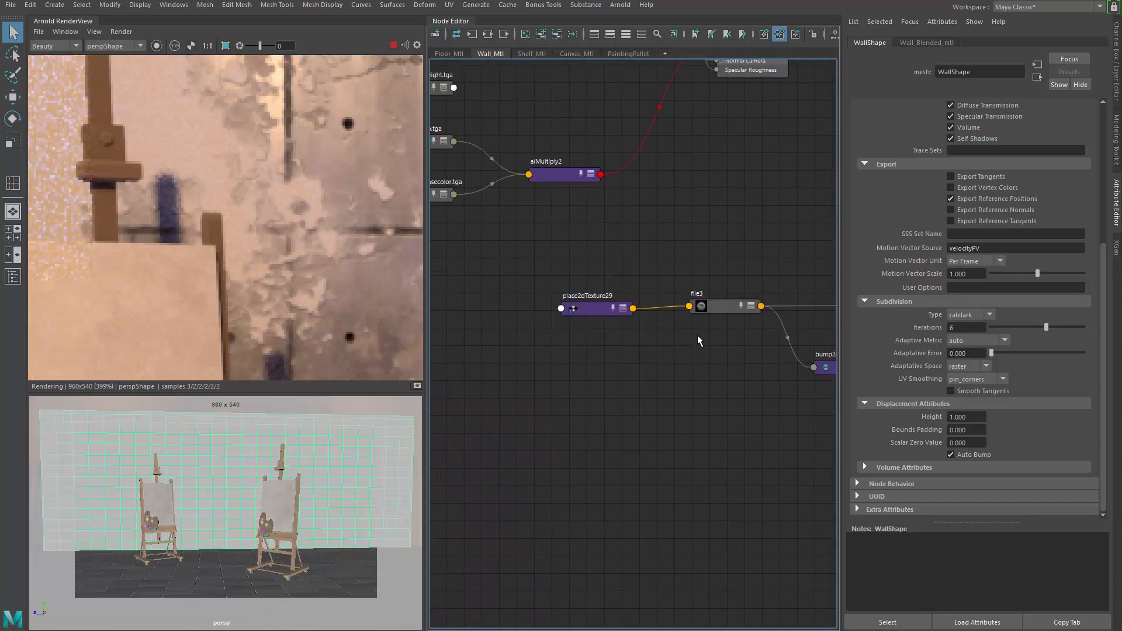
left_click(594, 299)
middle_click_drag(629, 344, 529, 349, "alt")
key("Tab")
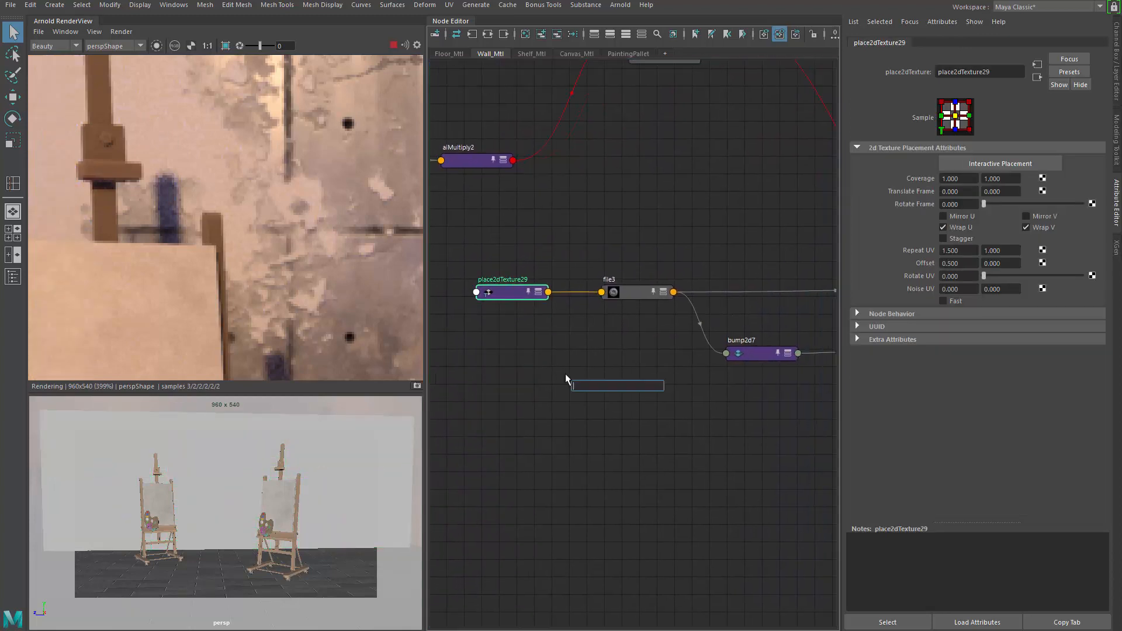
type("aino")
key("Down")
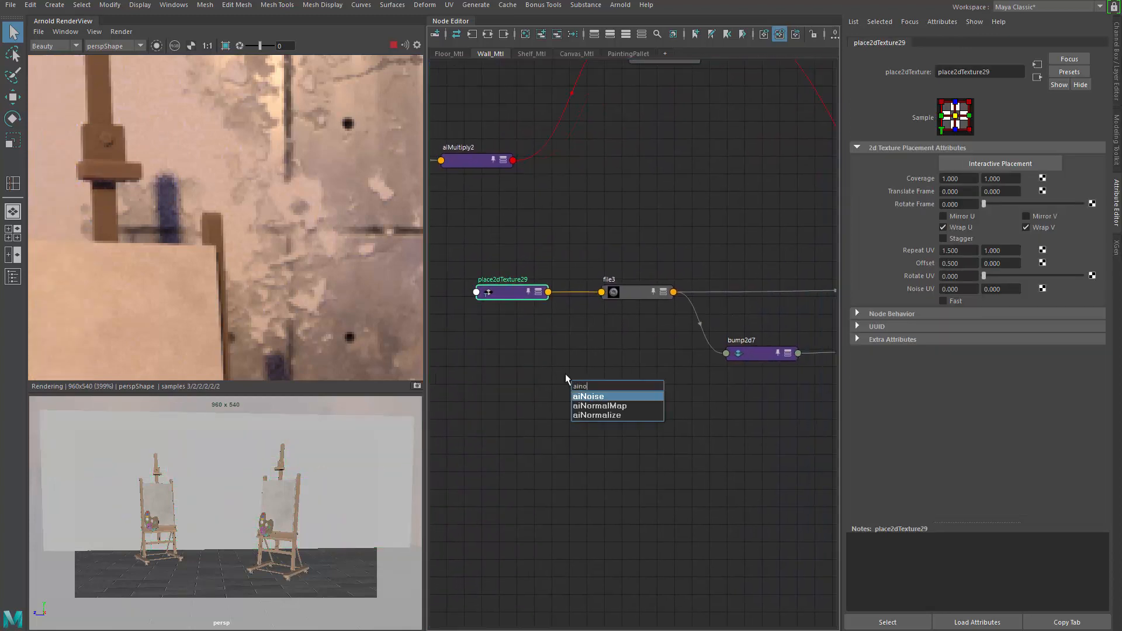
key("Return")
middle_click_drag(618, 353, 580, 342, "alt")
left_click_drag(564, 376, 612, 369)
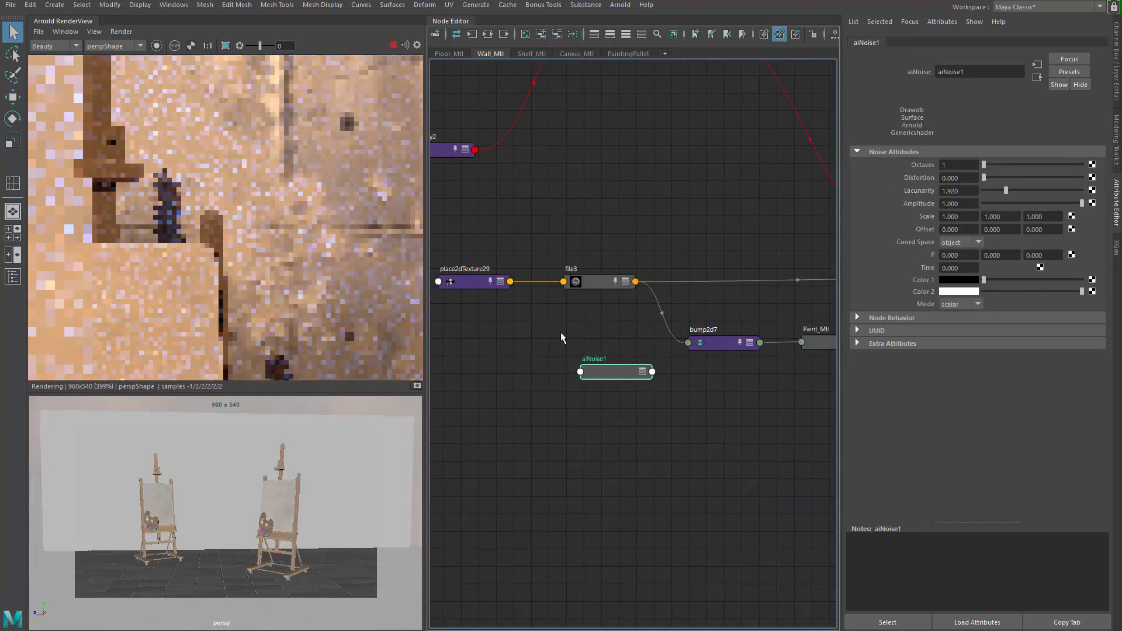
left_click_drag(488, 238, 575, 309)
middle_click_drag(575, 309, 637, 318, "alt")
left_click_drag(646, 293, 593, 285)
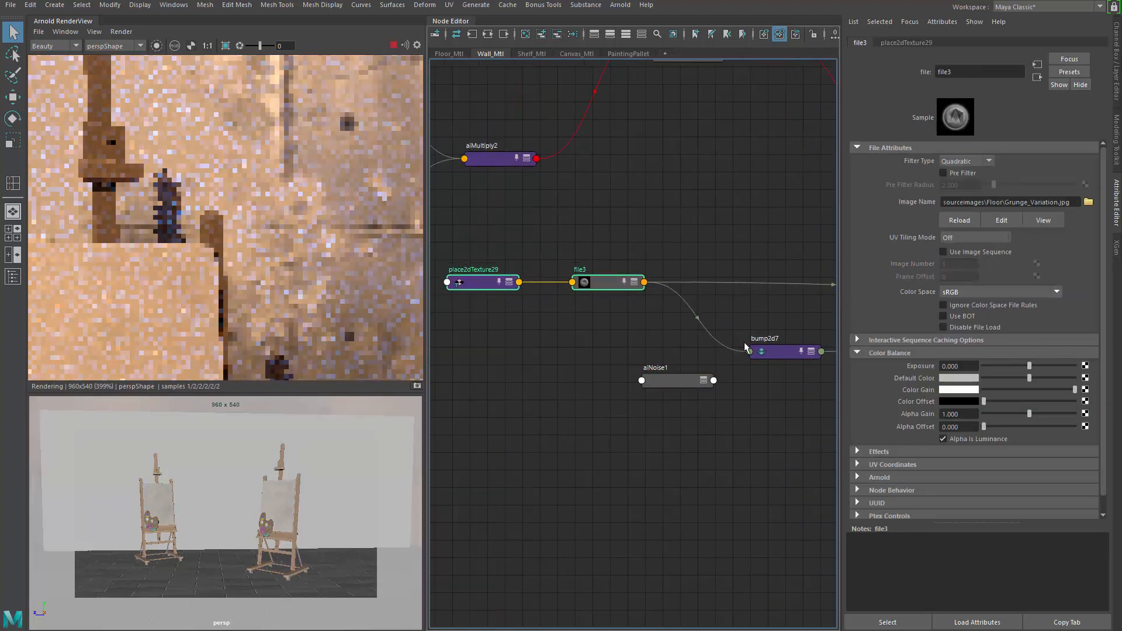
left_click_drag(683, 381, 616, 376)
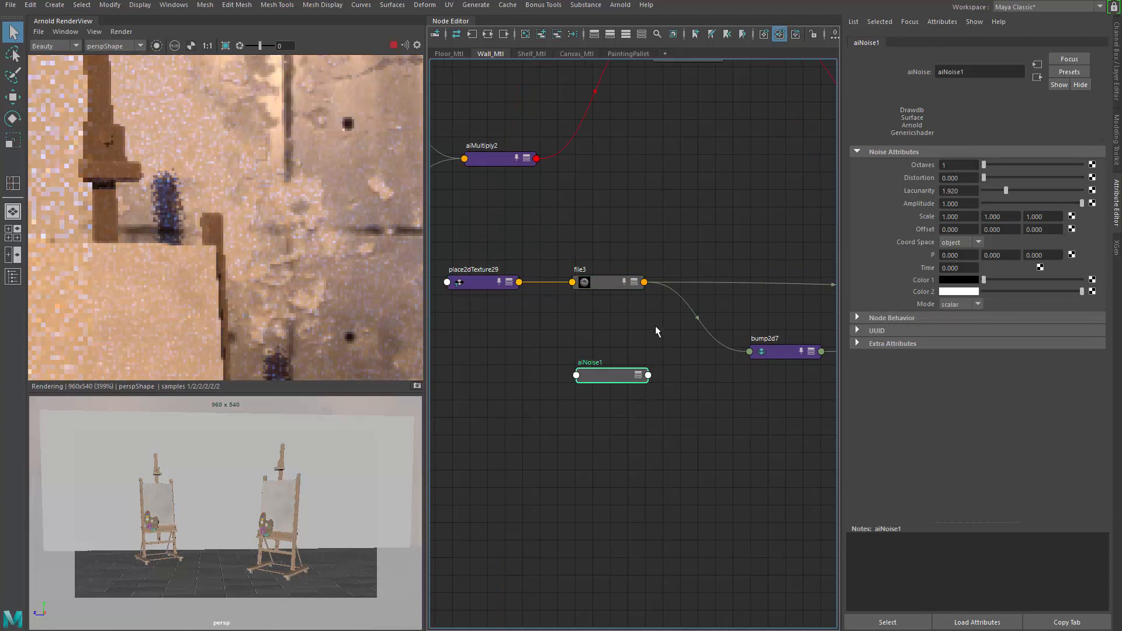
middle_click_drag(654, 325, 638, 263, "alt")
Step: Create an aiMultiply node between aiNoise1 and bump2d7
scroll(638, 263, "up", 3)
left_click_drag(593, 345, 577, 349)
left_click(652, 303)
key("Tab")
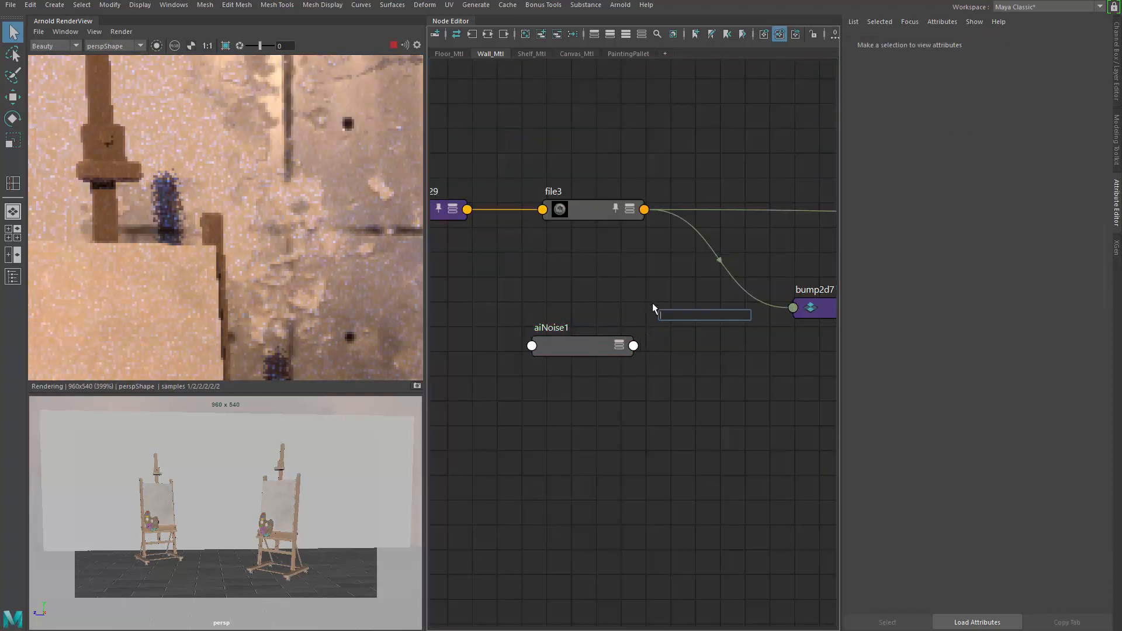
type("mul")
key("BackSpace")
key("BackSpace")
key("BackSpace")
type("aimu")
key("Down")
key("Return")
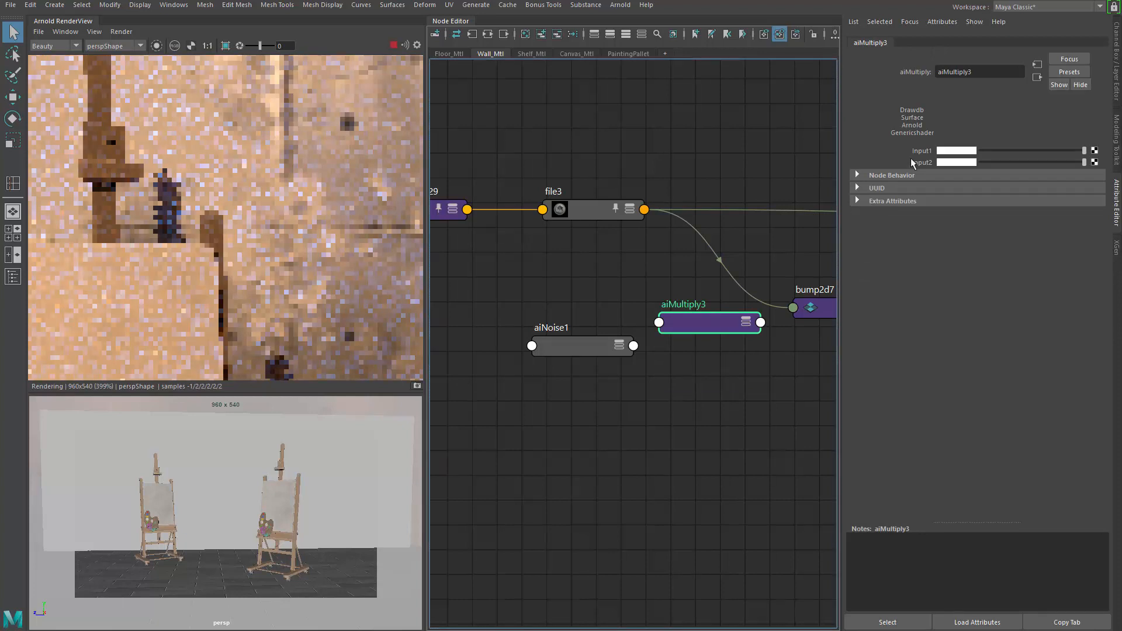
Step: Connect file3 and aiNoise1 into the two inputs of aiMultiply3
left_click_drag(643, 209, 658, 322)
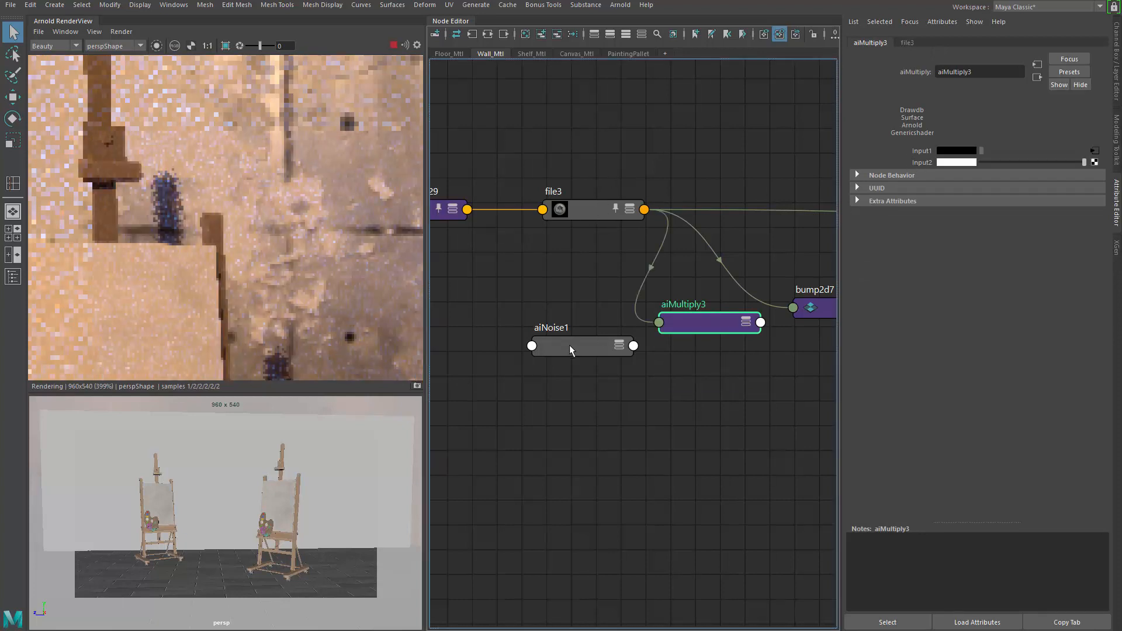
middle_click_drag(898, 181, 920, 163)
middle_click_drag(753, 228, 660, 209, "alt")
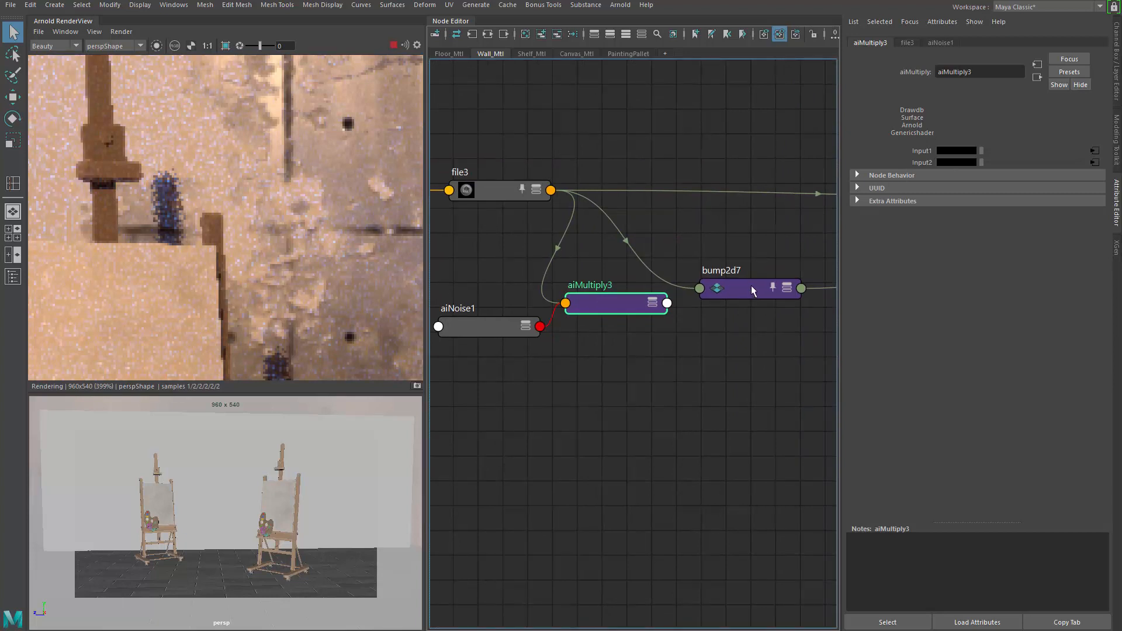
left_click(751, 289)
middle_click_drag(618, 301, 903, 166)
left_click(397, 222)
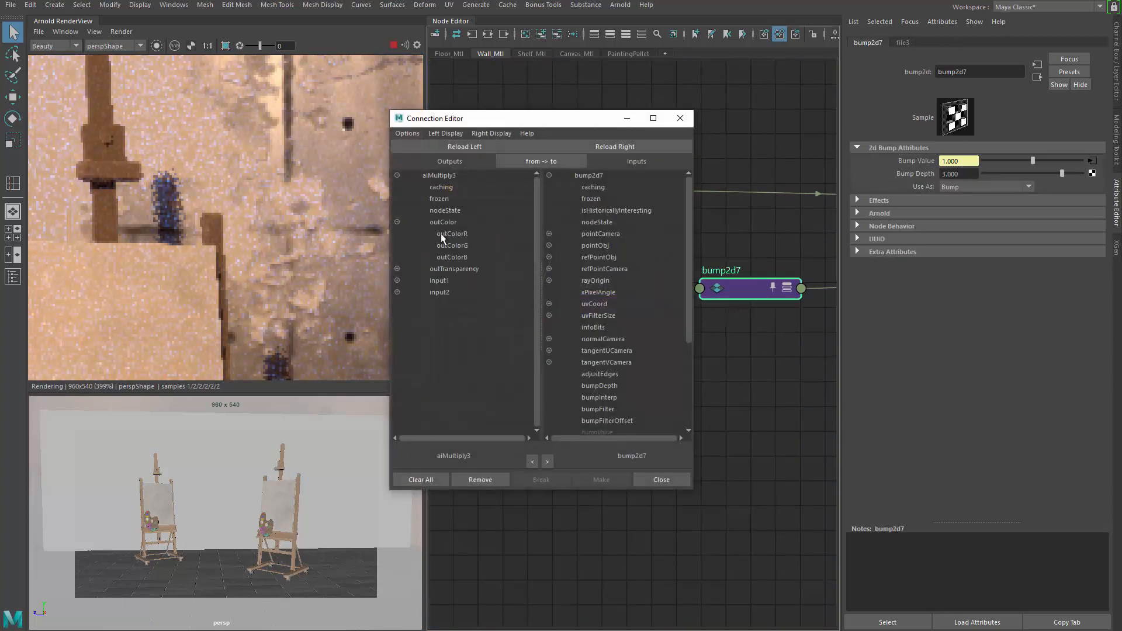
left_click(444, 233)
scroll(624, 319, "down", 4)
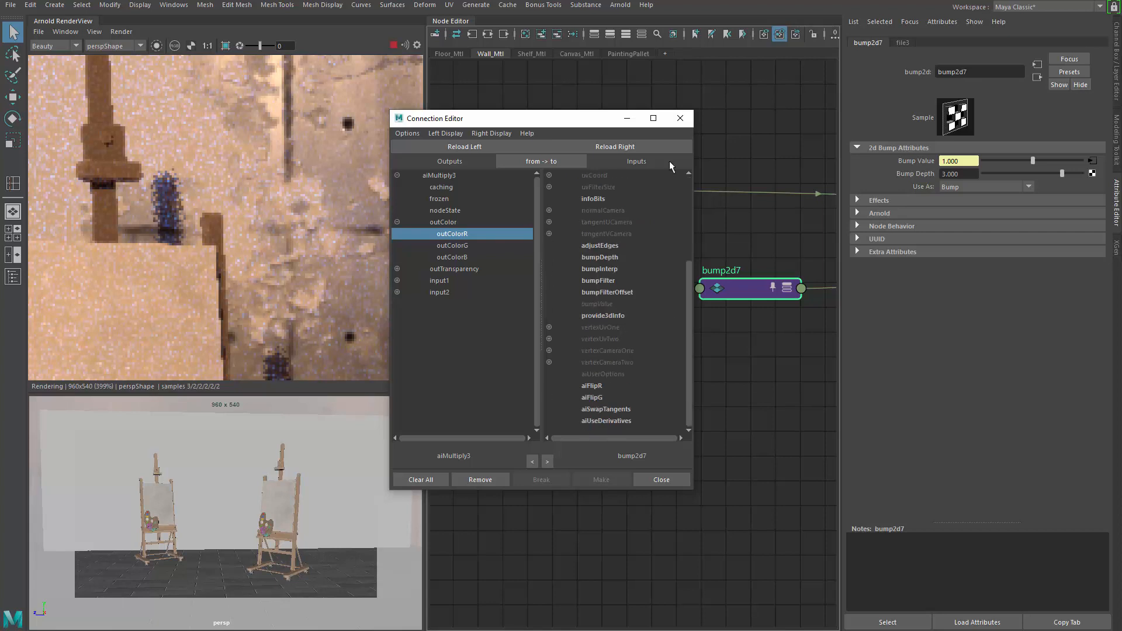
left_click(680, 118)
middle_click_drag(704, 123, 556, 104, "alt")
left_click_drag(587, 274, 615, 252)
Step: Connect aiMultiply3's Out Color R to bump2d7's Bump Value, expanding and then collapsing both nodes
key("3")
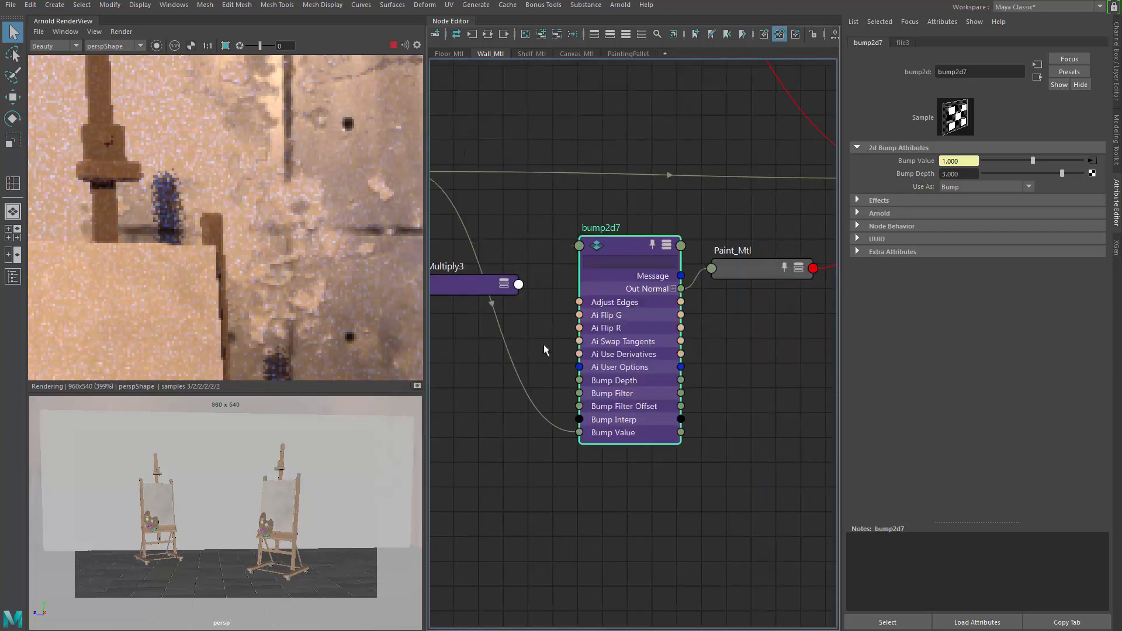
middle_click_drag(497, 373, 580, 315, "alt")
left_click(552, 231)
key("3")
left_click(595, 271)
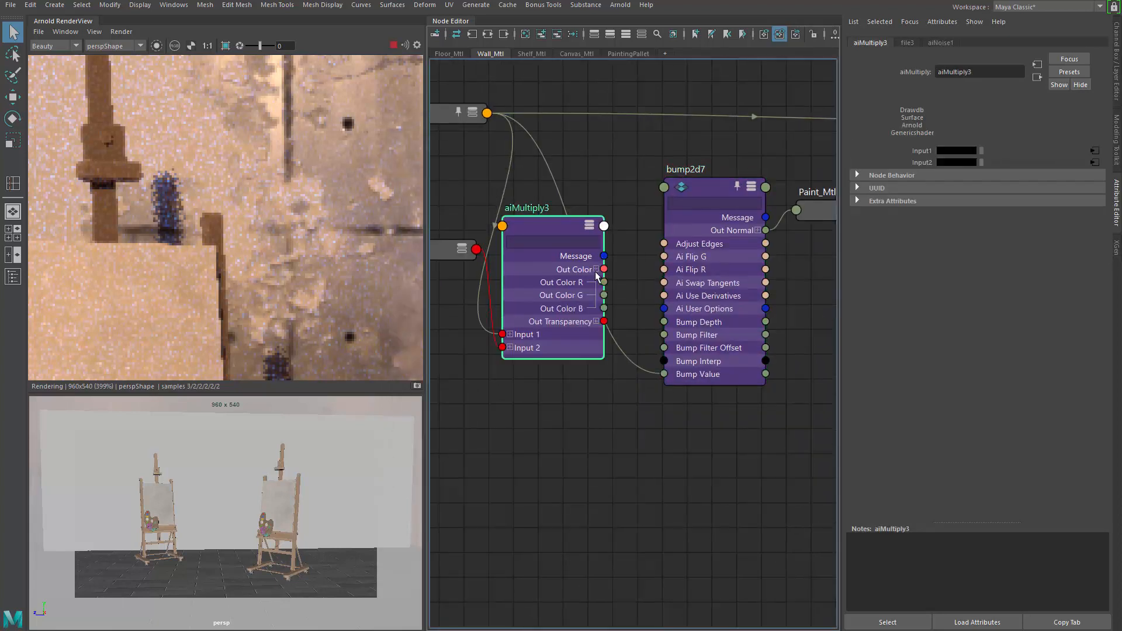
left_click_drag(603, 281, 663, 374)
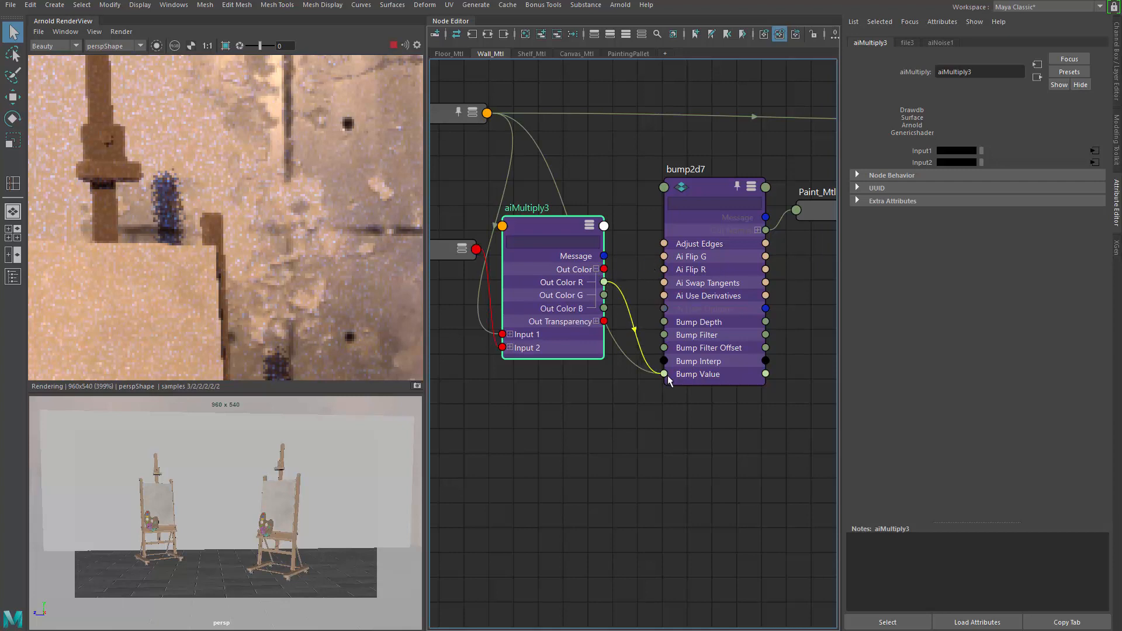
left_click_drag(560, 231, 569, 245)
key("1")
left_click(700, 181)
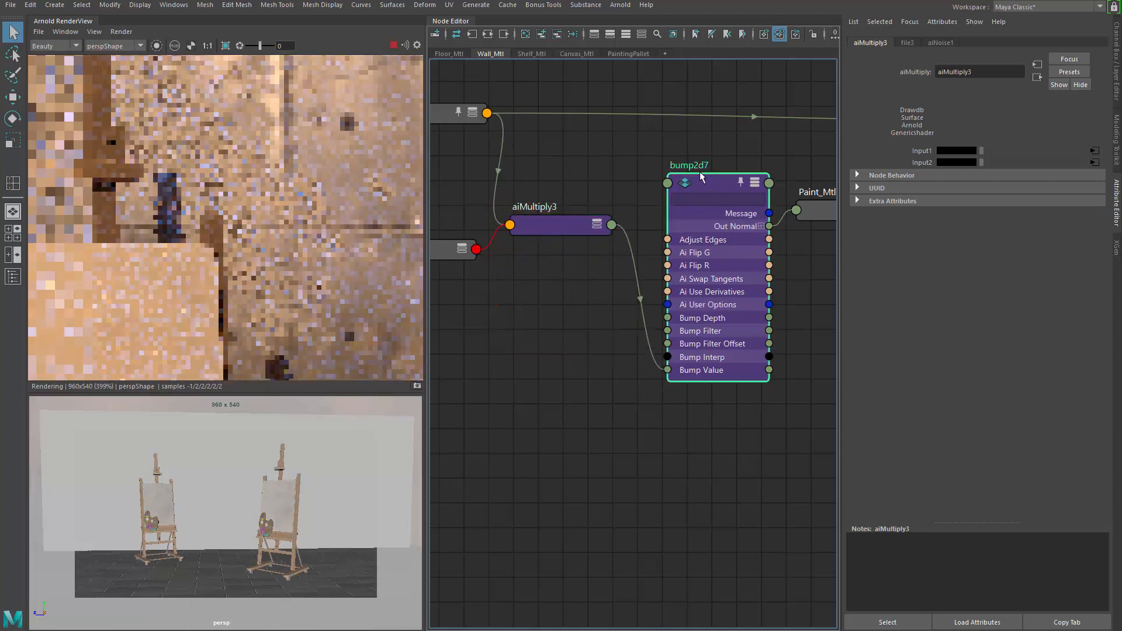
key("1")
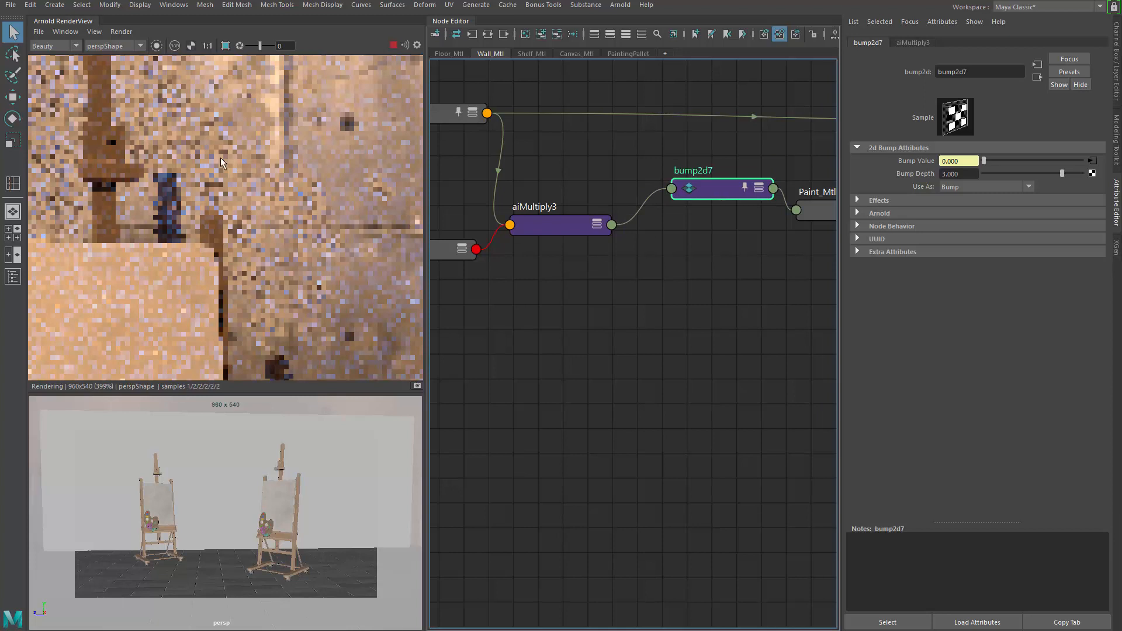
Step: Display only the aiNoise1 output in the Arnold render view
scroll(244, 250, "down", 2)
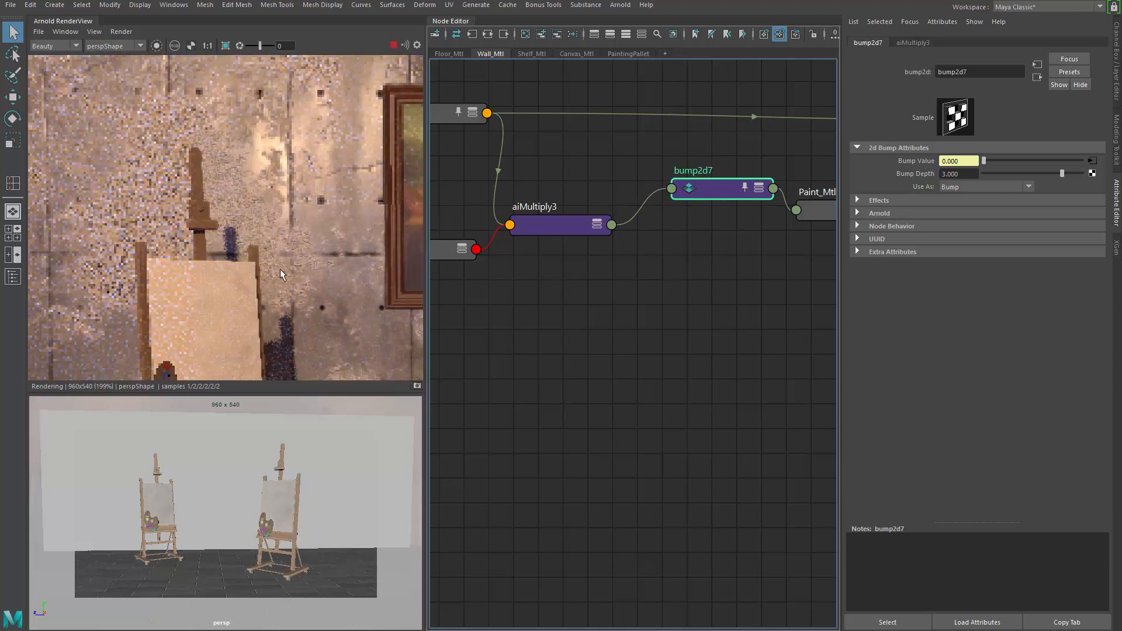
scroll(265, 219, "up", 2)
middle_click_drag(99, 145, 142, 162, "alt")
middle_click_drag(585, 289, 734, 309, "alt")
middle_click_drag(577, 306, 597, 310, "alt")
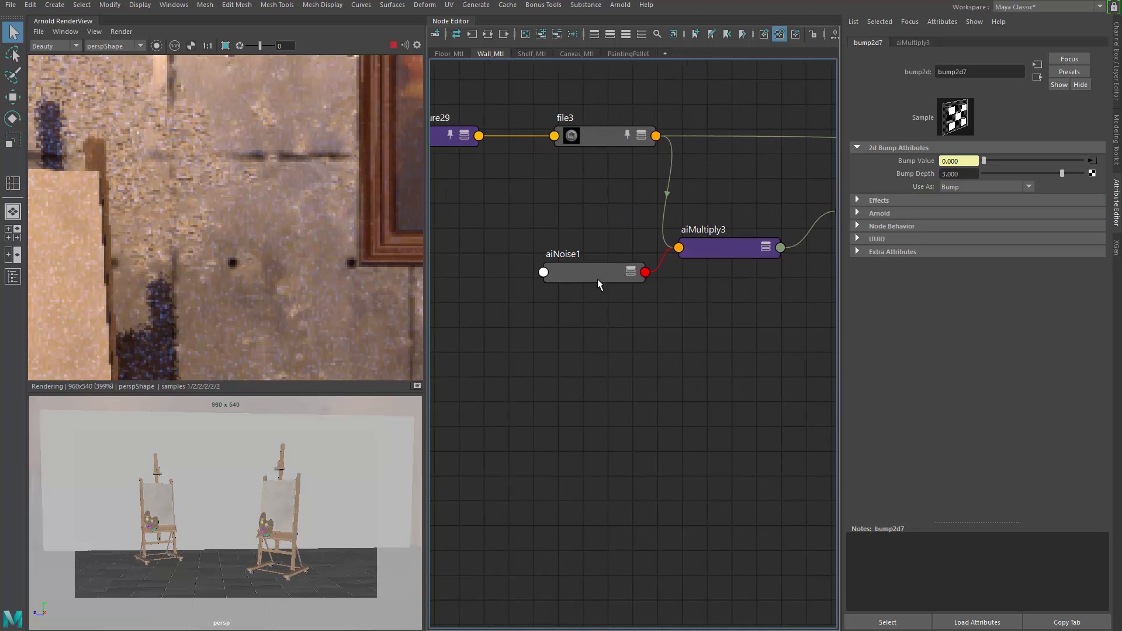
left_click(591, 273)
left_click(154, 49)
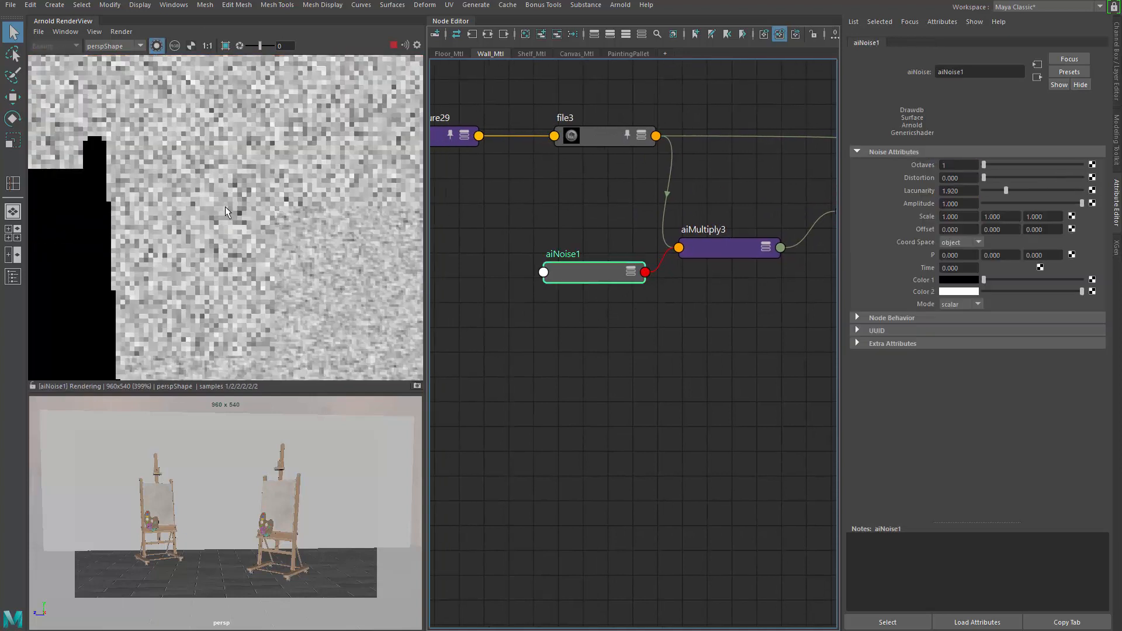
Step: Set aiNoise1's Scale to 1, 0.2, 0.2
scroll(253, 217, "down", 3)
middle_click_drag(238, 193, 154, 119, "alt")
scroll(564, 282, "up", 3)
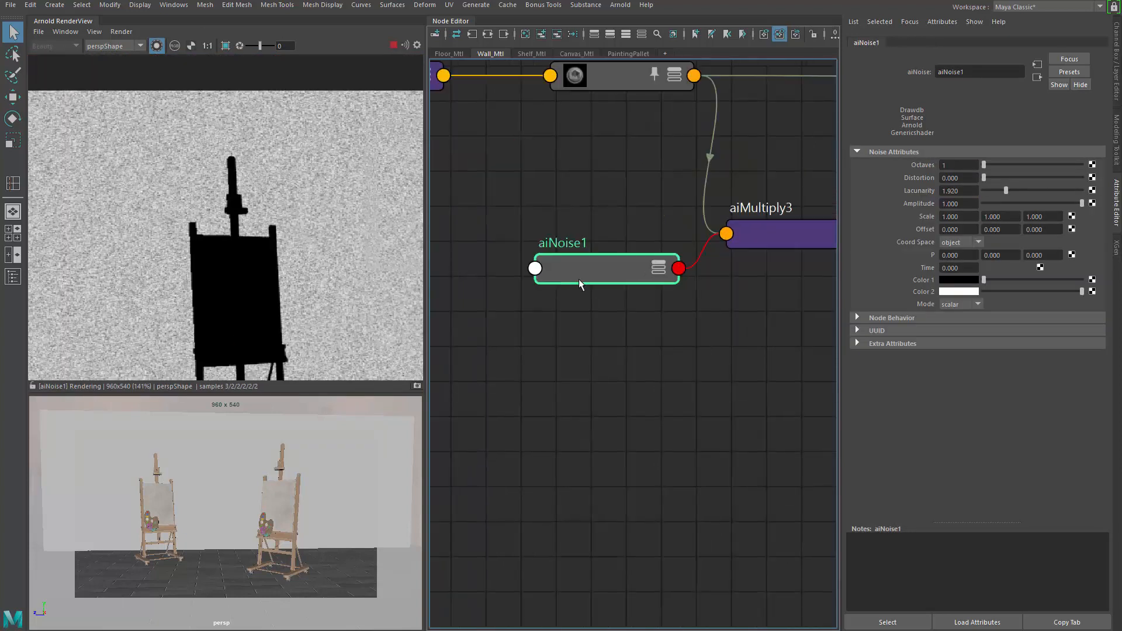
double_click(952, 216)
key("Tab")
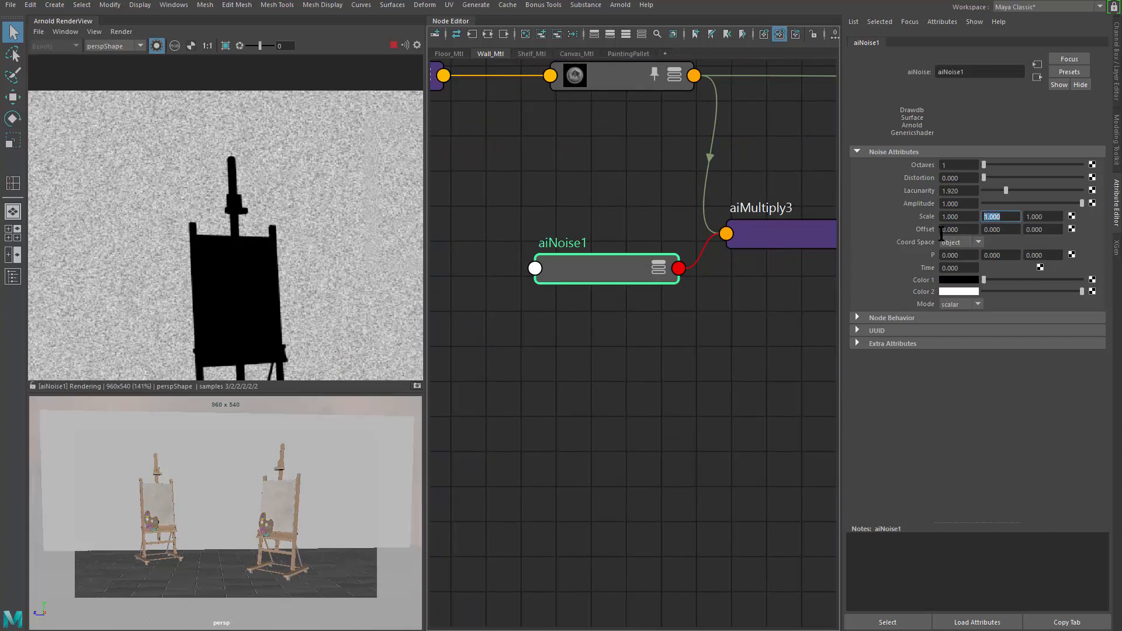
type("0.2")
key("Tab")
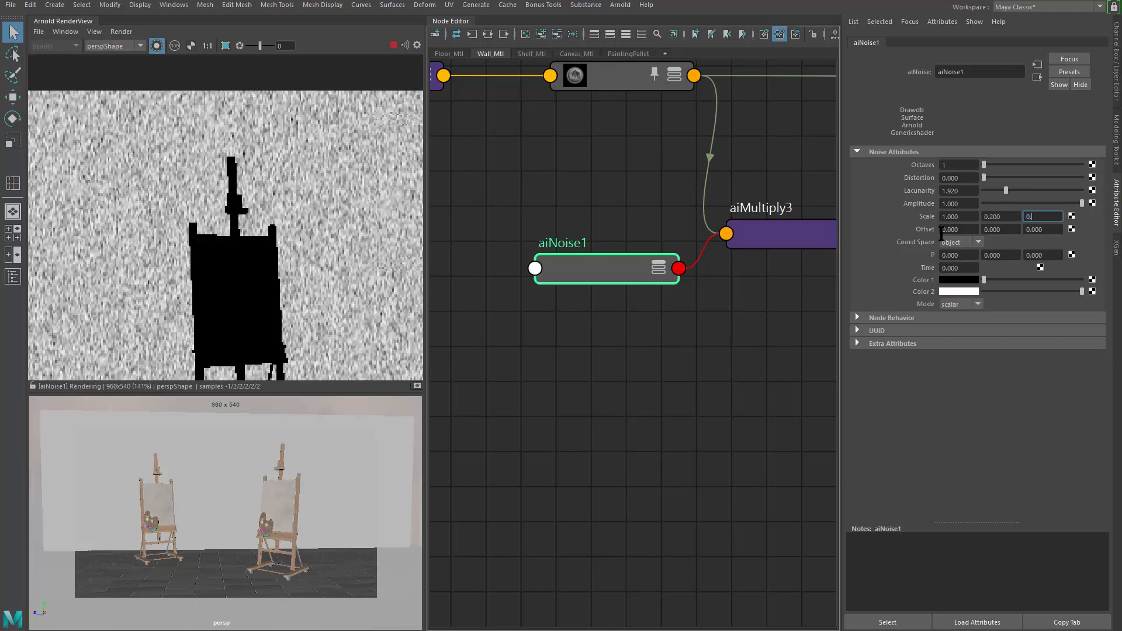
type("0.2")
key("Return")
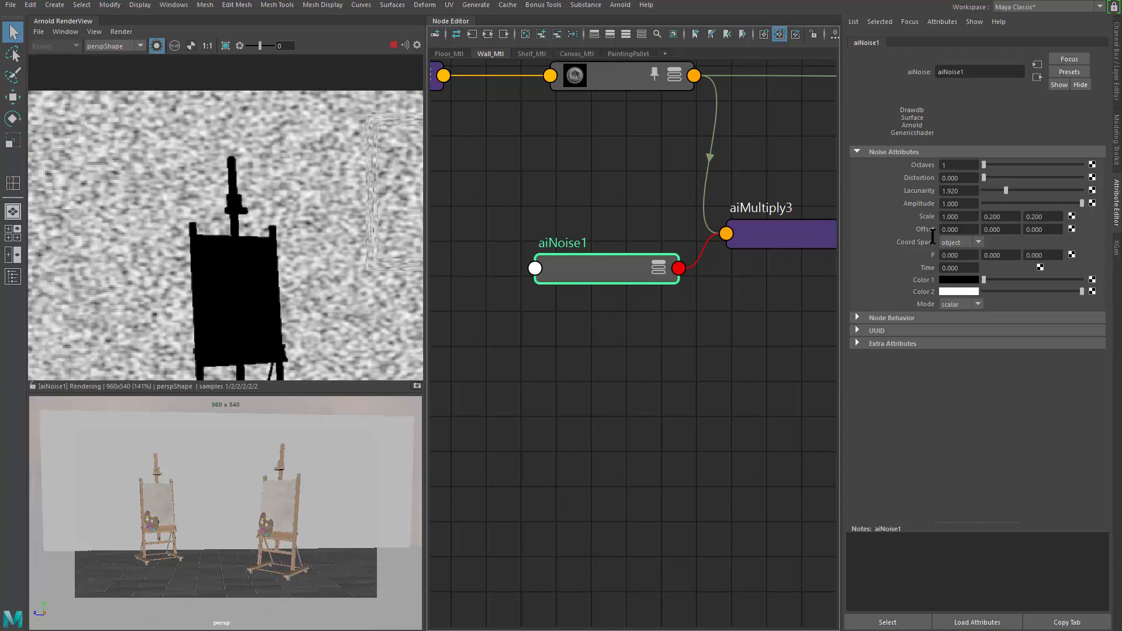
Step: Change aiNoise1's Scale Y to 0.4 and Scale Z to 0.8
scroll(354, 323, "down", 2)
scroll(291, 287, "up", 1)
middle_click_drag(323, 264, 200, 193)
scroll(215, 209, "down", 1)
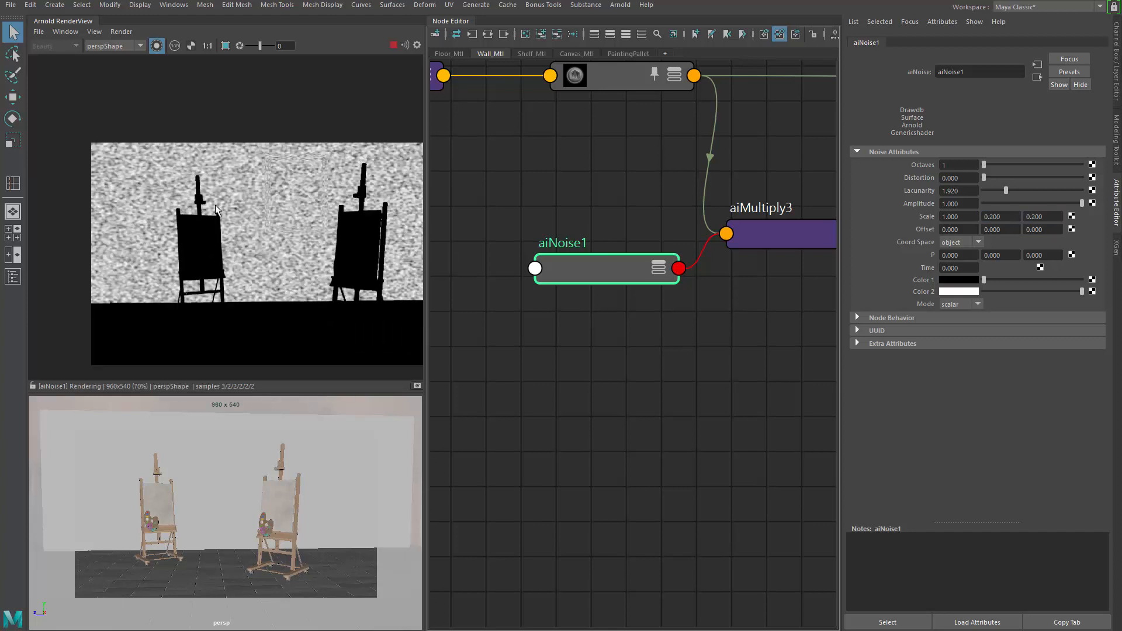
left_click(1012, 217)
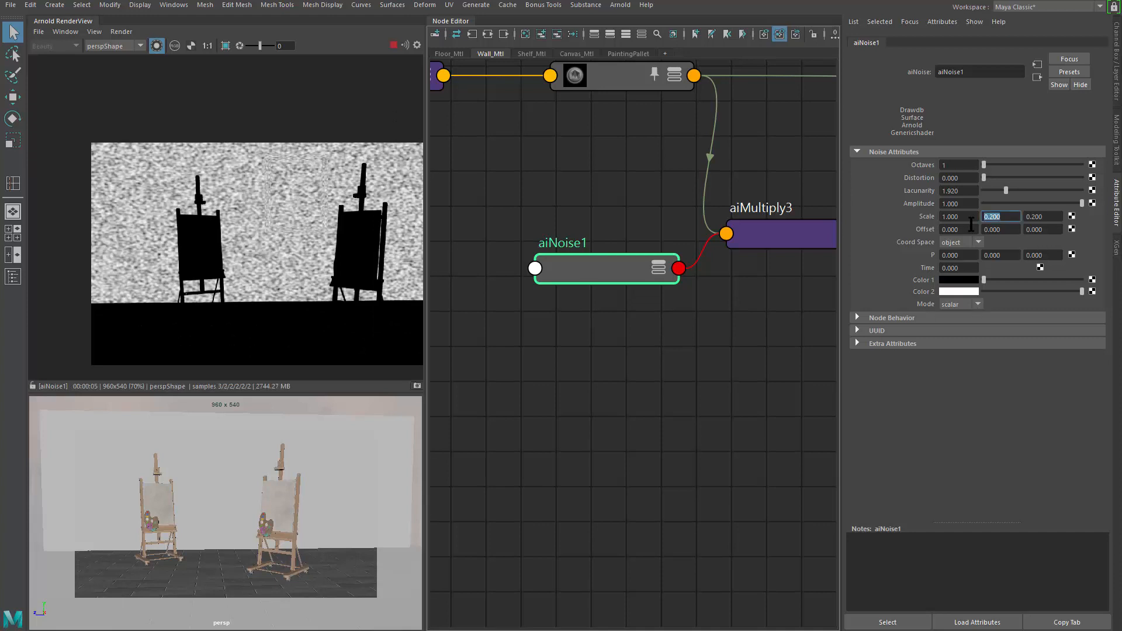
key("Return")
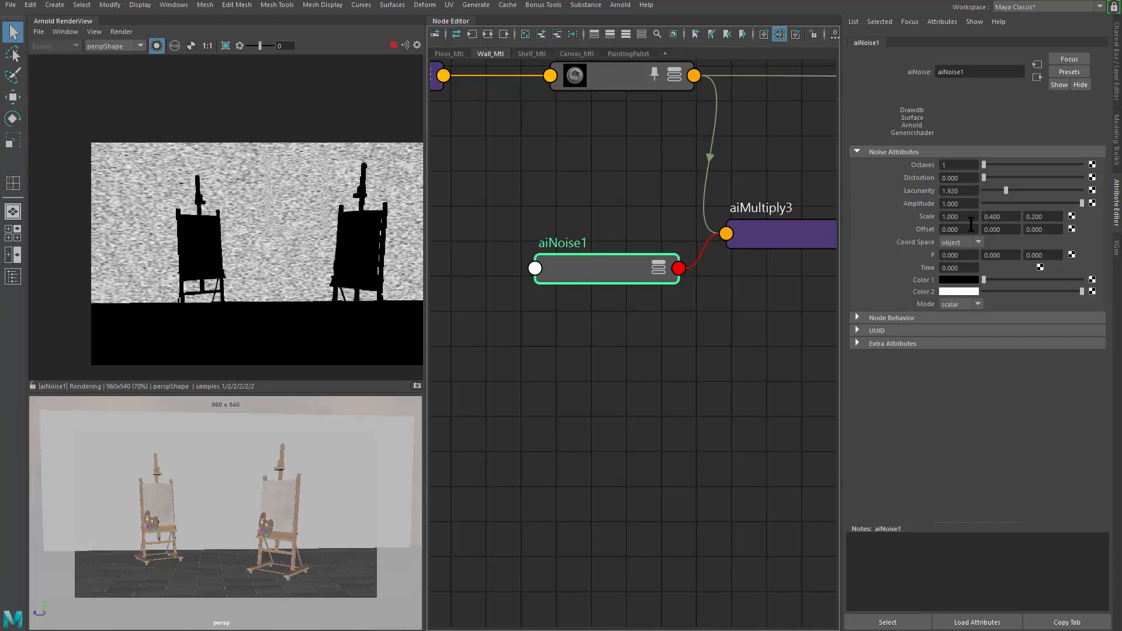
left_click(1050, 216)
type("0.8")
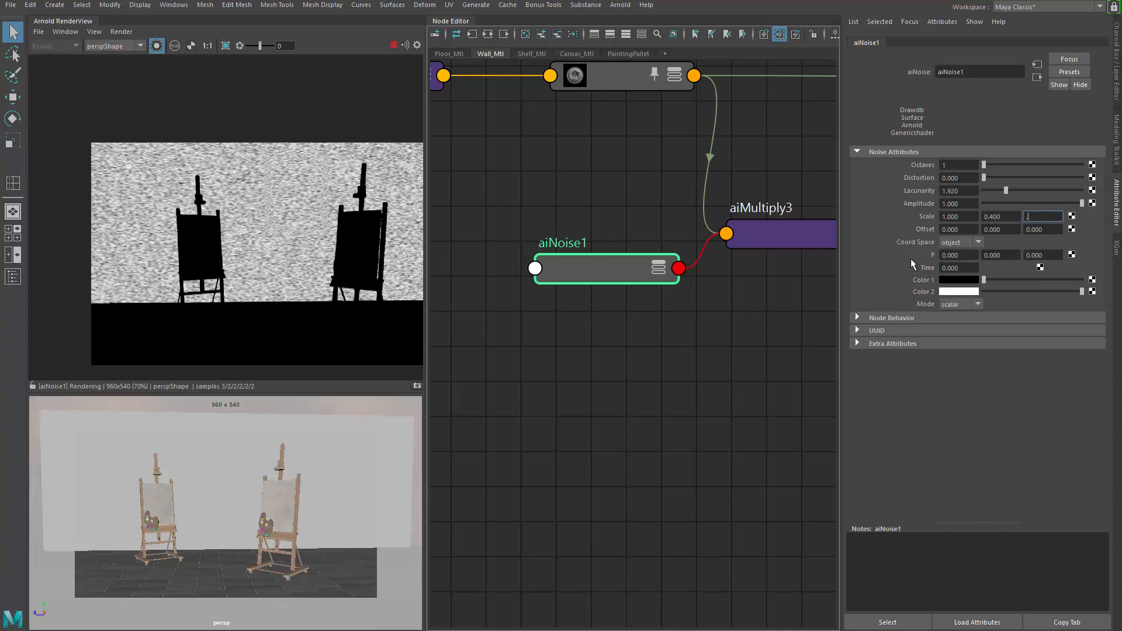
key("Return")
scroll(232, 220, "up", 2)
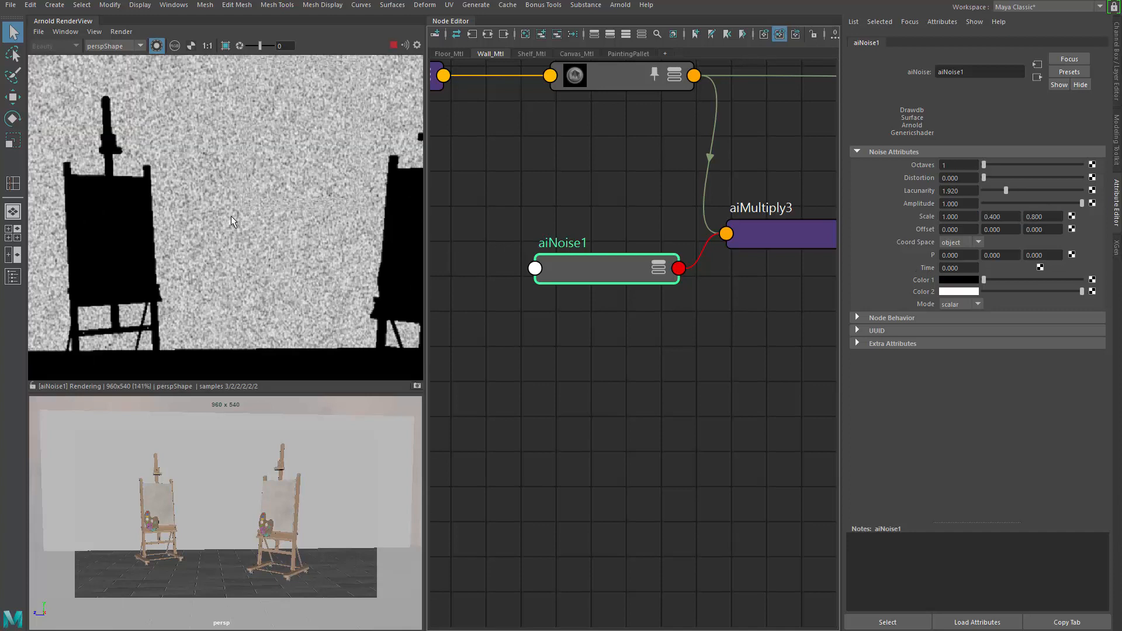
Step: Lighten aiNoise1's Color 1 to a light grey with its slider
left_click_drag(1017, 220, 934, 232)
left_click(683, 315)
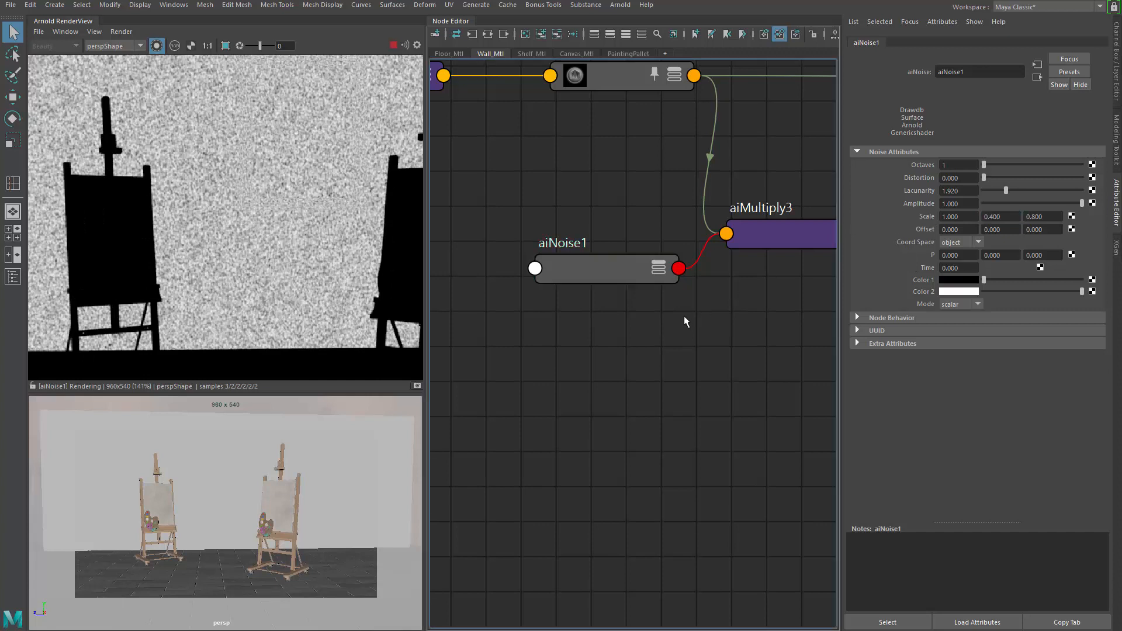
middle_click_drag(648, 293, 644, 315, "alt")
left_click(625, 292)
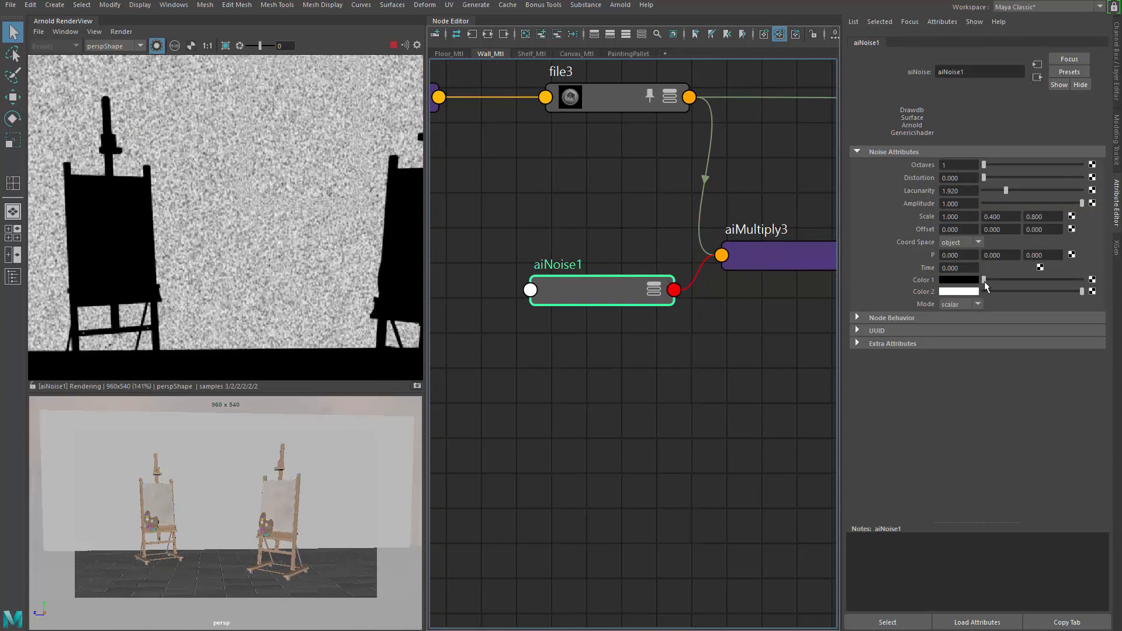
left_click_drag(984, 280, 1053, 279)
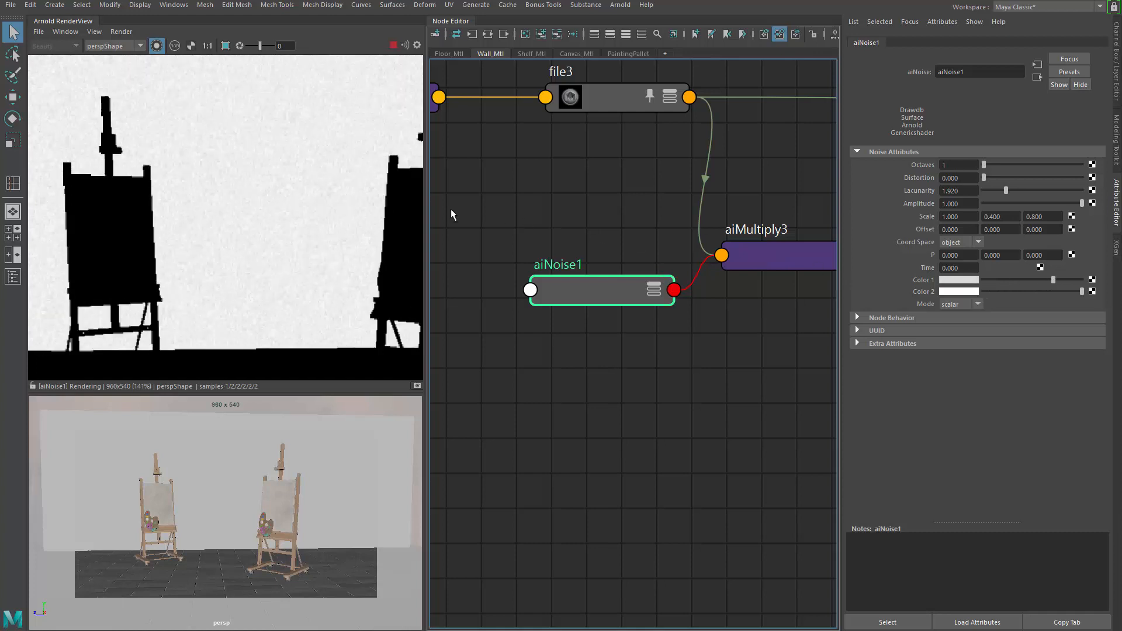
Step: Examine the aiMultiply3 and file3 outputs isolated in the Arnold render view
left_click(703, 220)
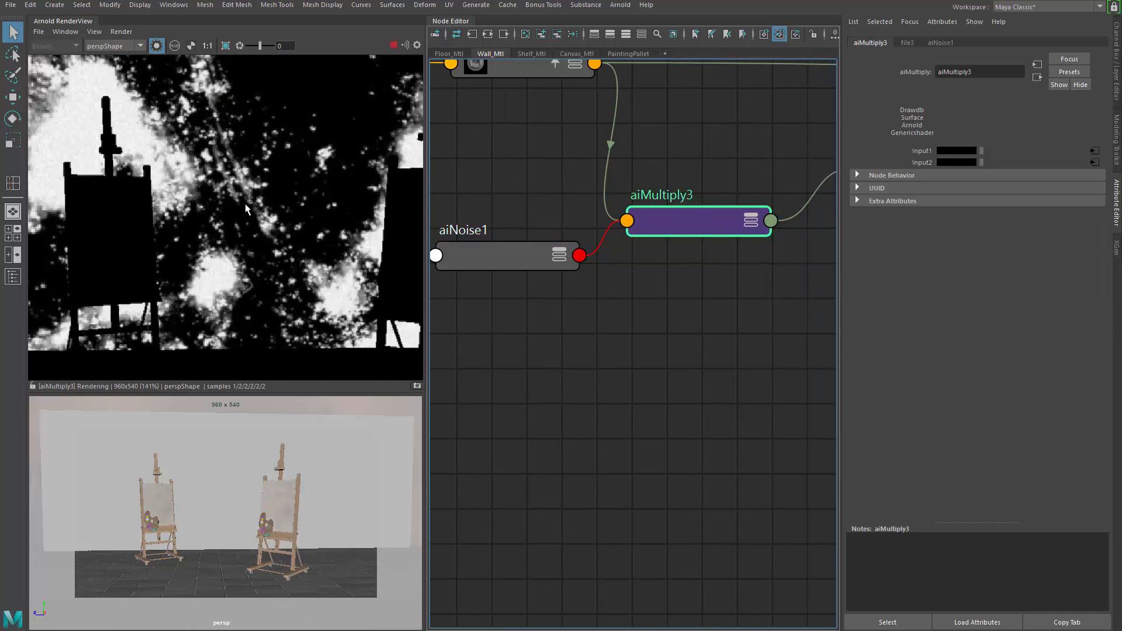
scroll(251, 210, "up", 2)
left_click(255, 211)
left_click(680, 224)
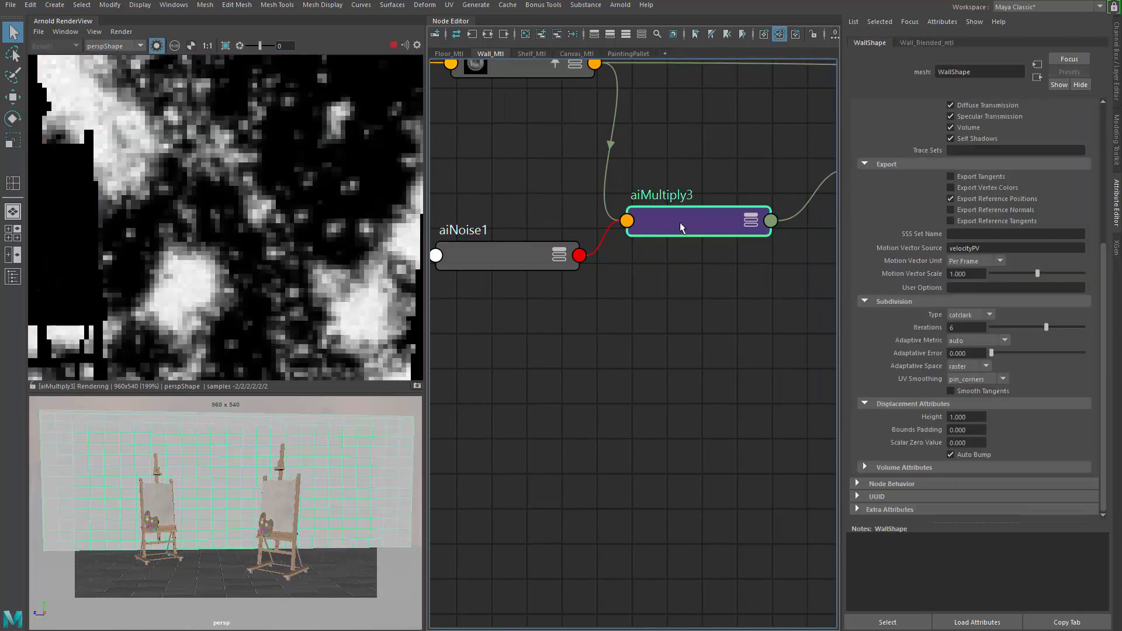
scroll(182, 172, "up", 2)
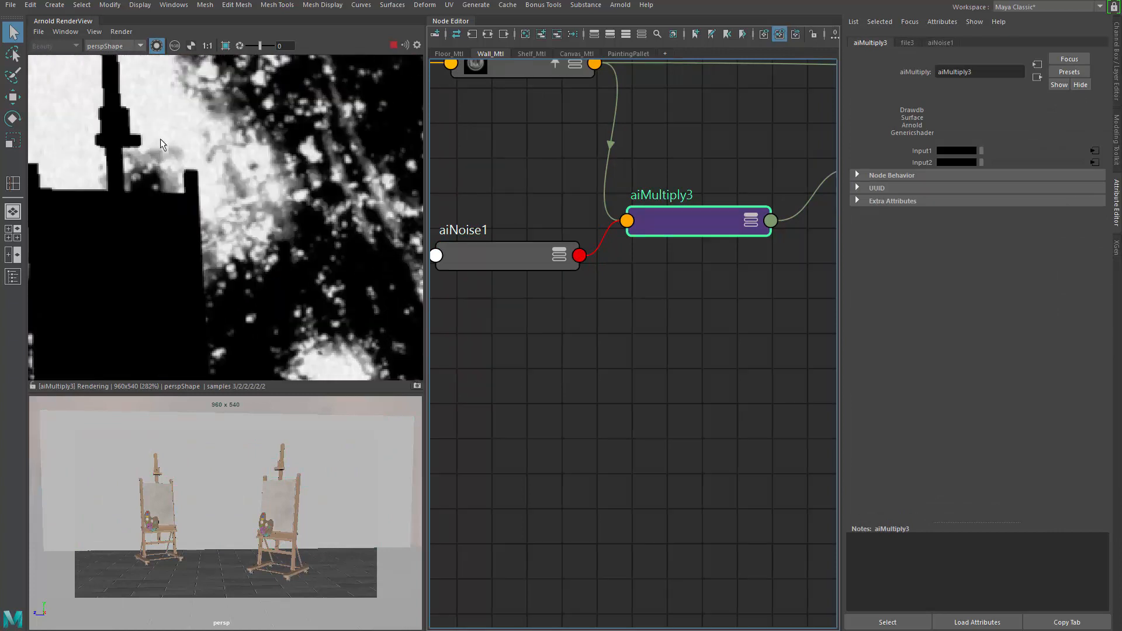
left_click(521, 71)
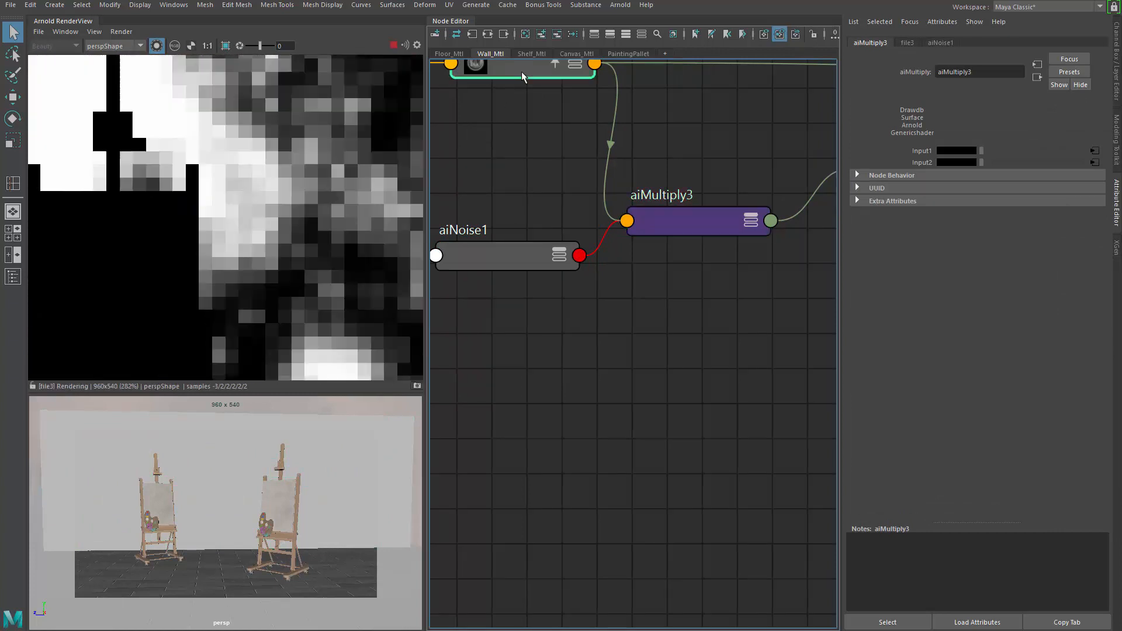
Step: Reposition the aiMultiply3 node slightly in the node graph
left_click(676, 218)
scroll(528, 340, "down", 3)
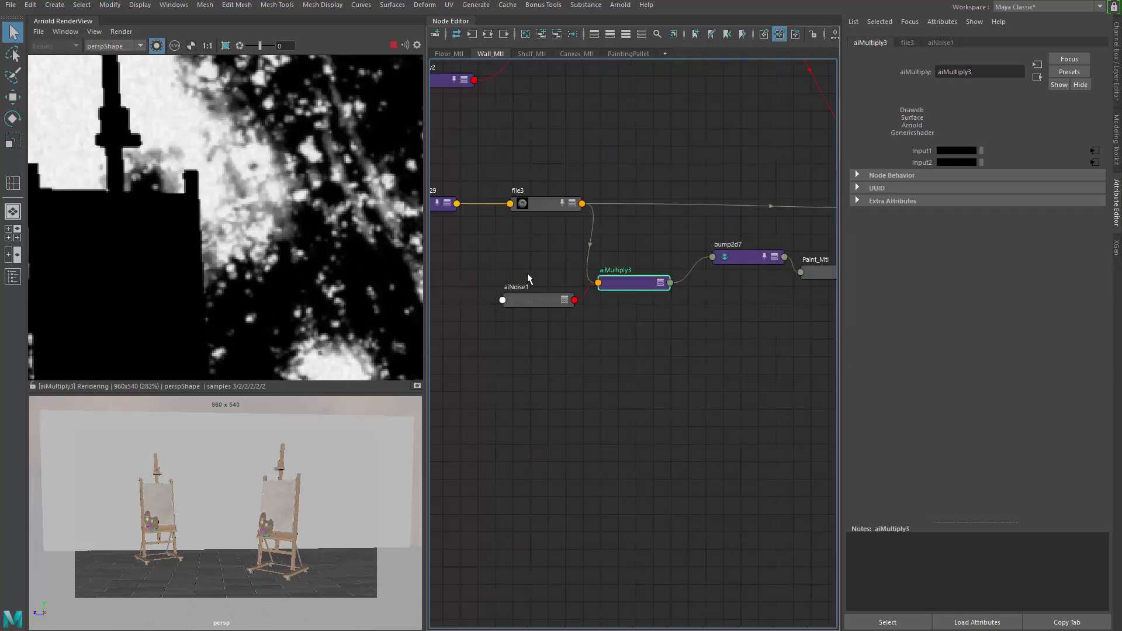
middle_click_drag(700, 325, 663, 335)
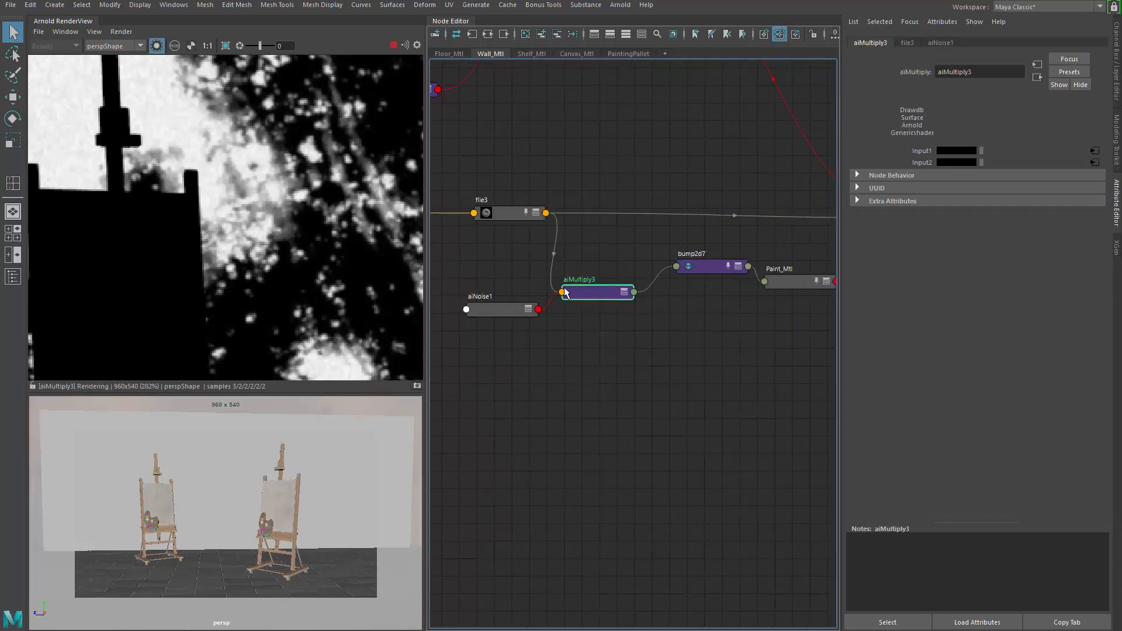
left_click_drag(564, 291, 570, 281)
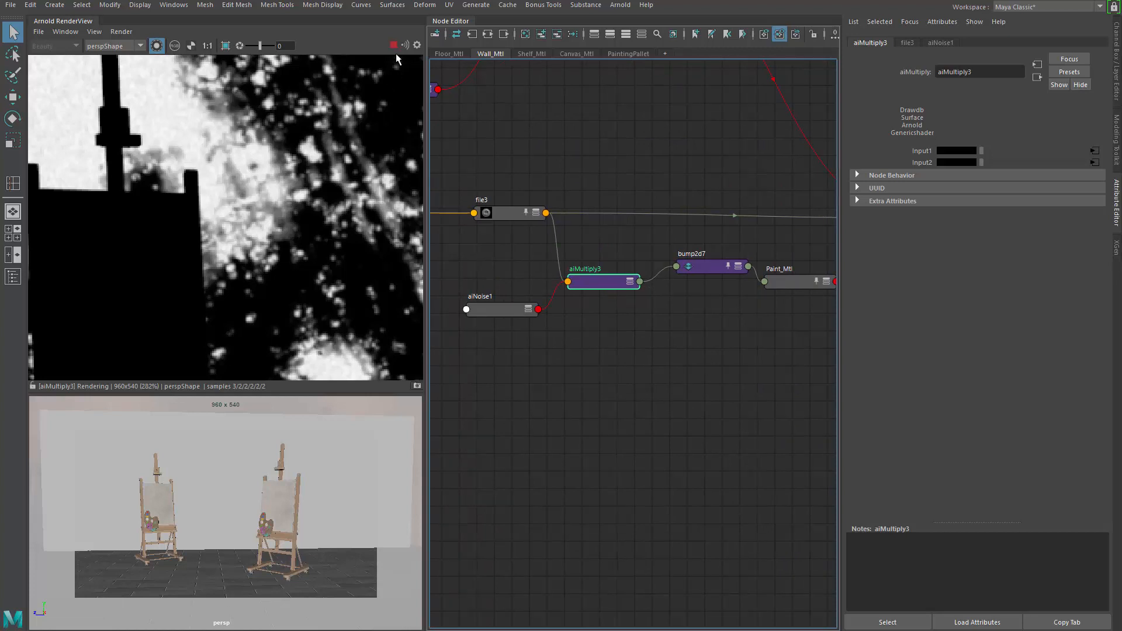
Step: Switch the render view back to the Beauty pass and inspect the wall's grunge and bump detail
left_click(157, 46)
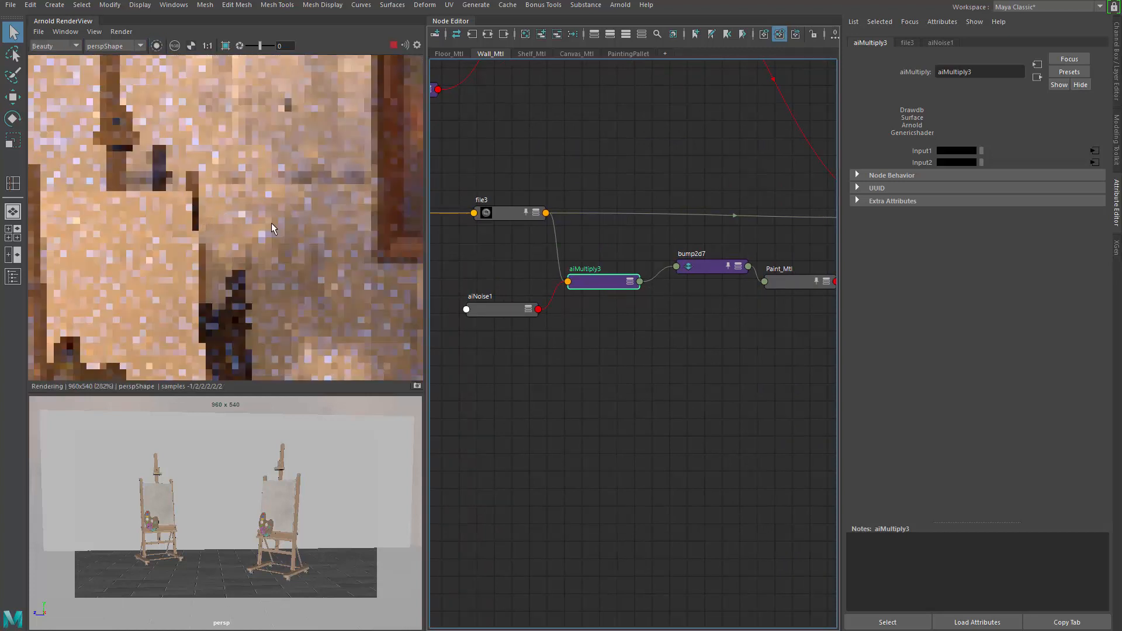
scroll(271, 222, "down", 1)
middle_click_drag(271, 223, 149, 155)
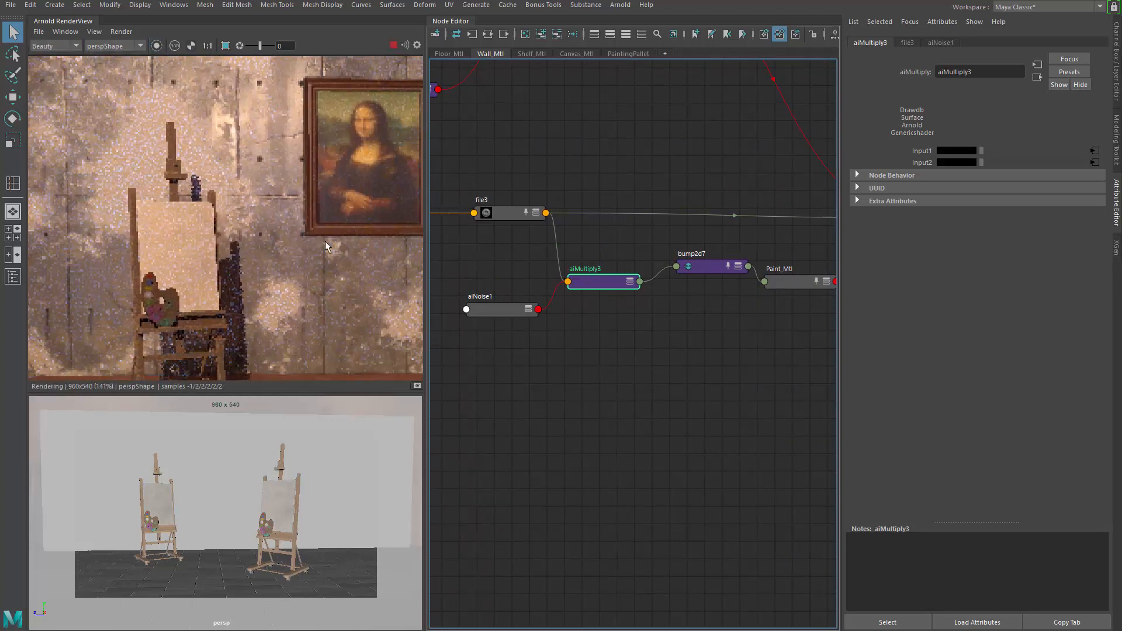
scroll(325, 241, "down", 1)
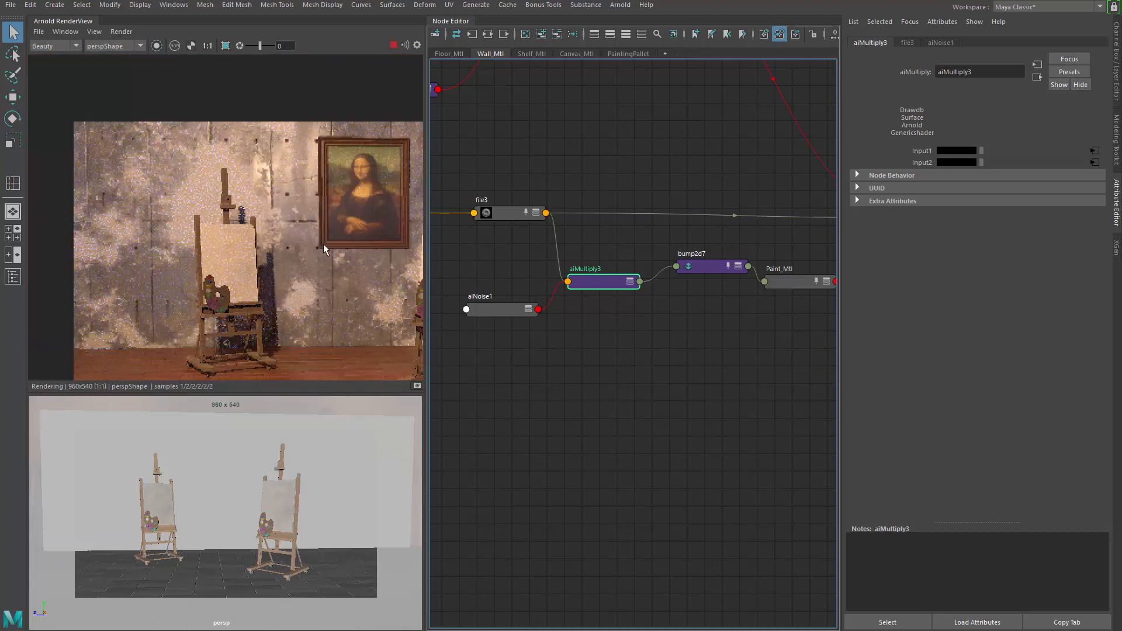
middle_click_drag(158, 212, 149, 212)
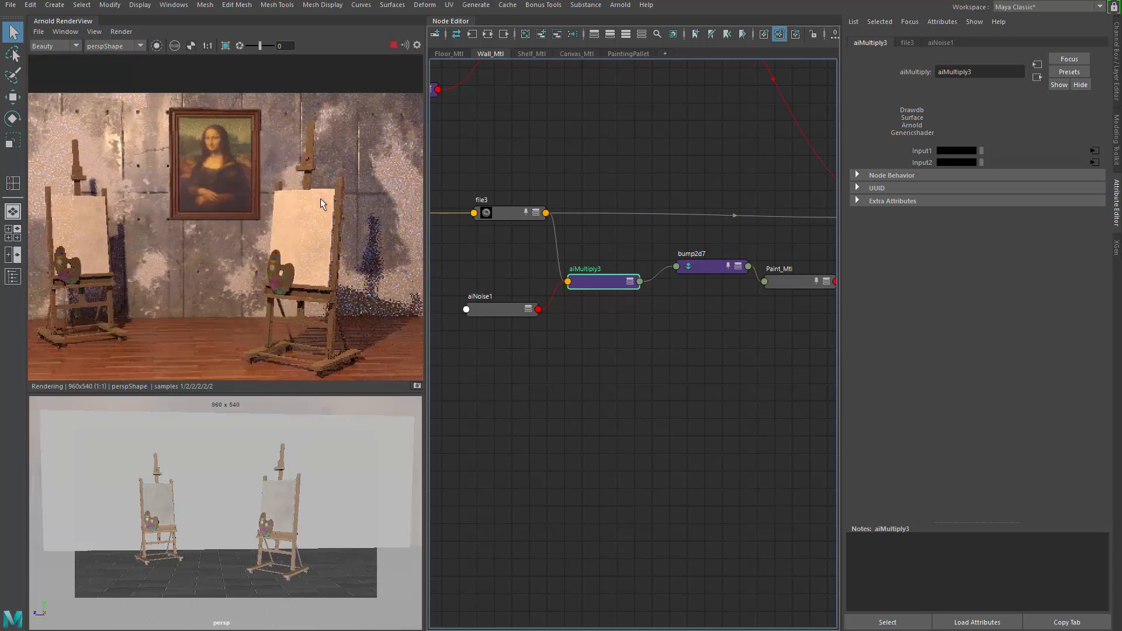
middle_click_drag(229, 225, 182, 245)
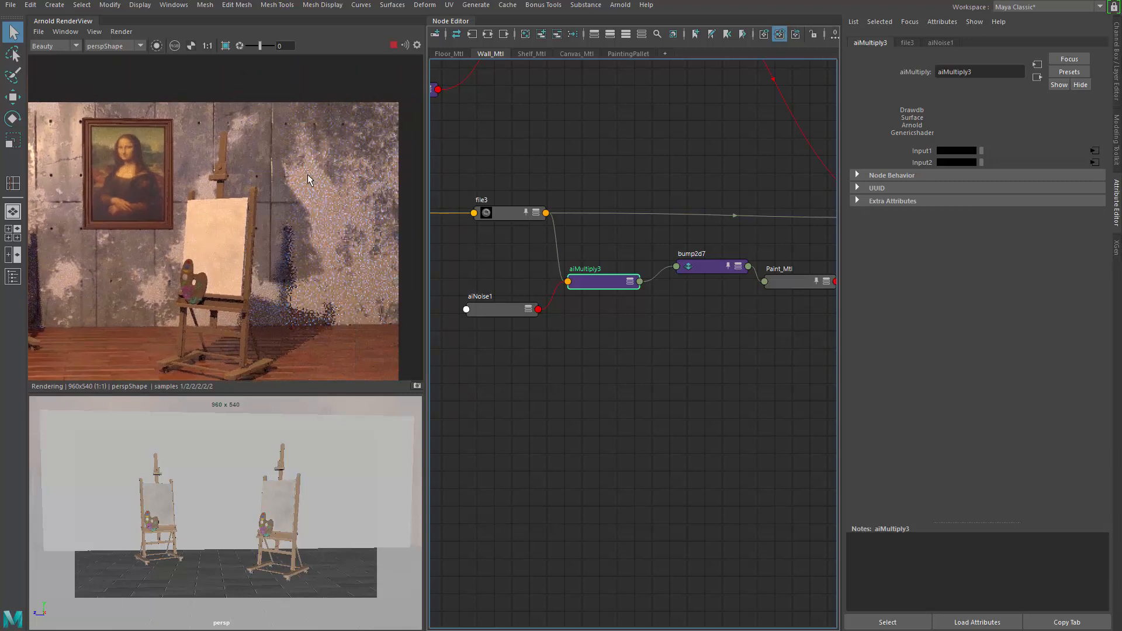
scroll(314, 188, "up", 1)
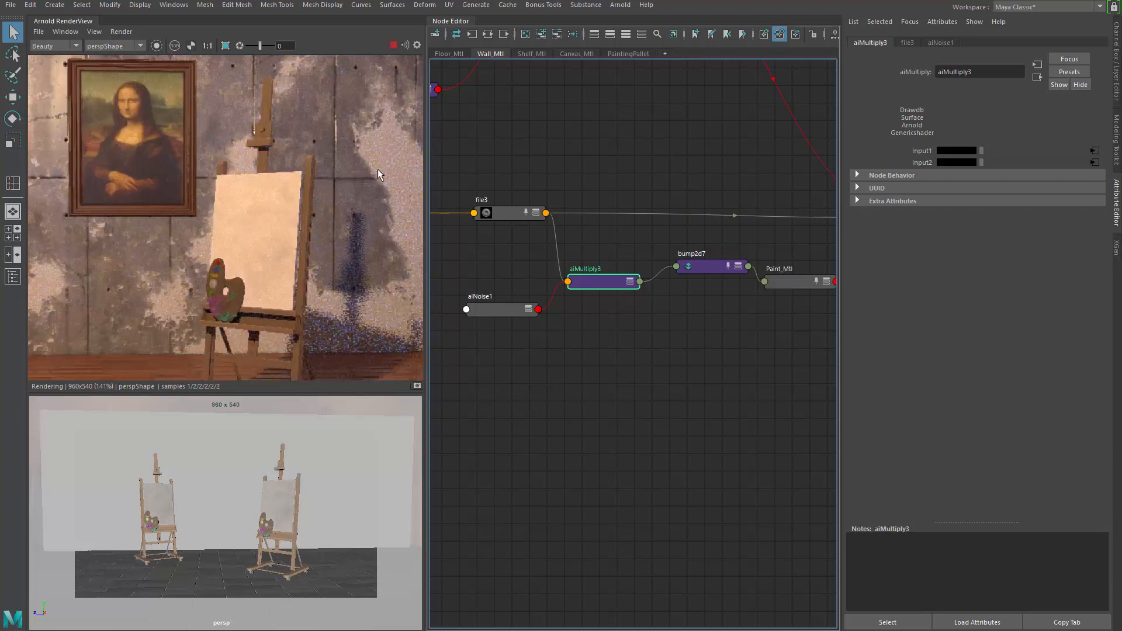
scroll(313, 191, "up", 1)
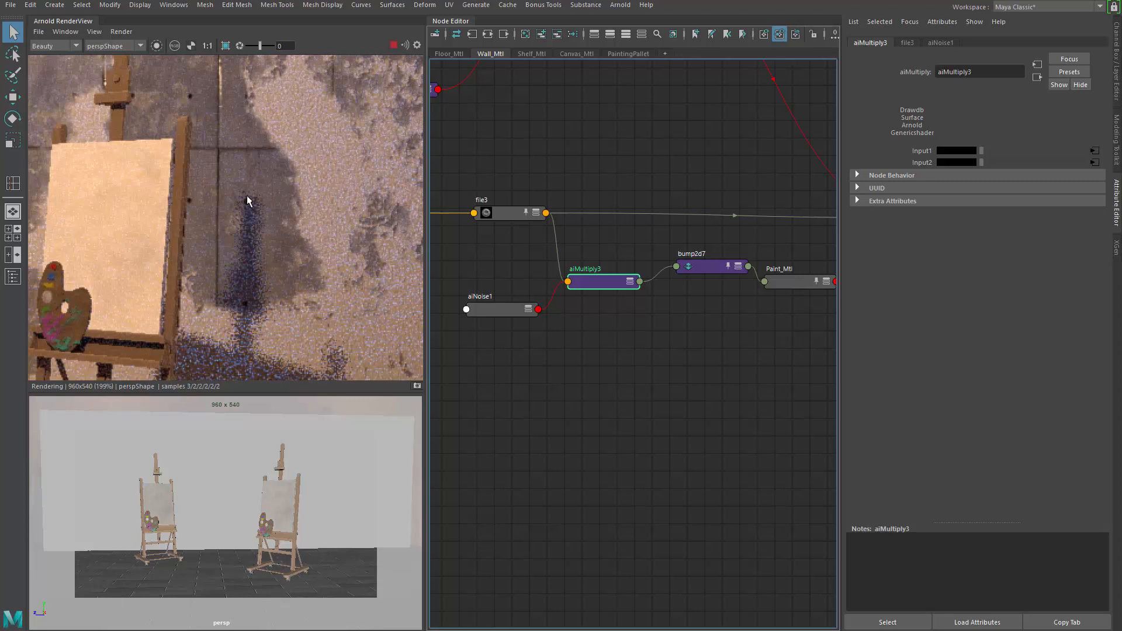
middle_click_drag(247, 195, 286, 286)
Step: Brighten aiNoise1's Color 1 further, close to white
middle_click_drag(504, 342, 587, 349)
left_click(600, 319)
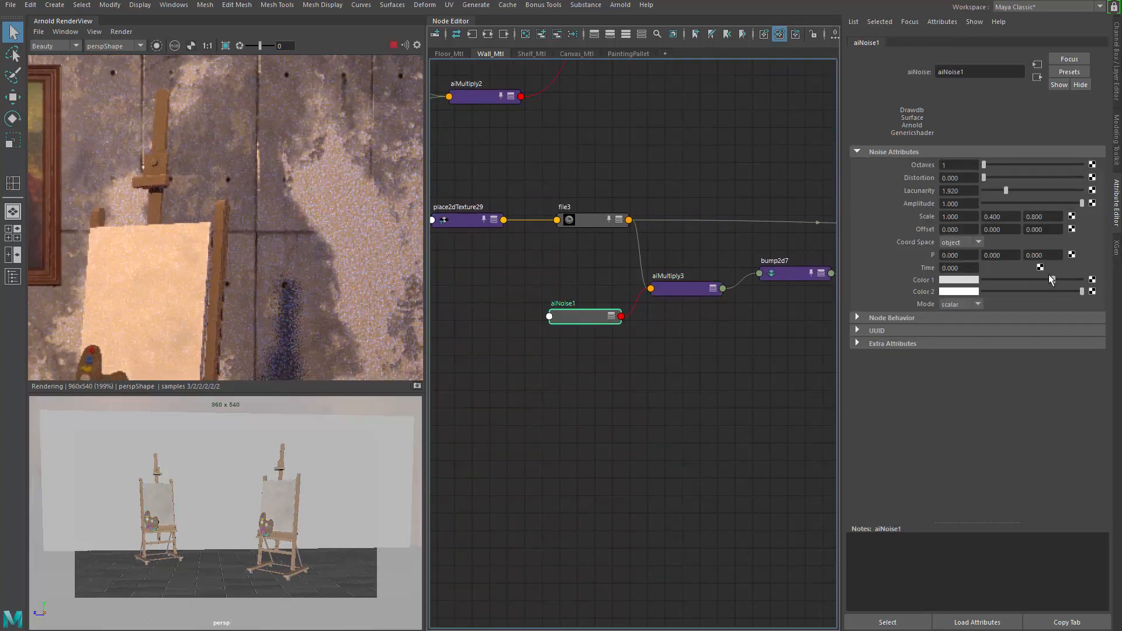
left_click_drag(1050, 280, 1073, 280)
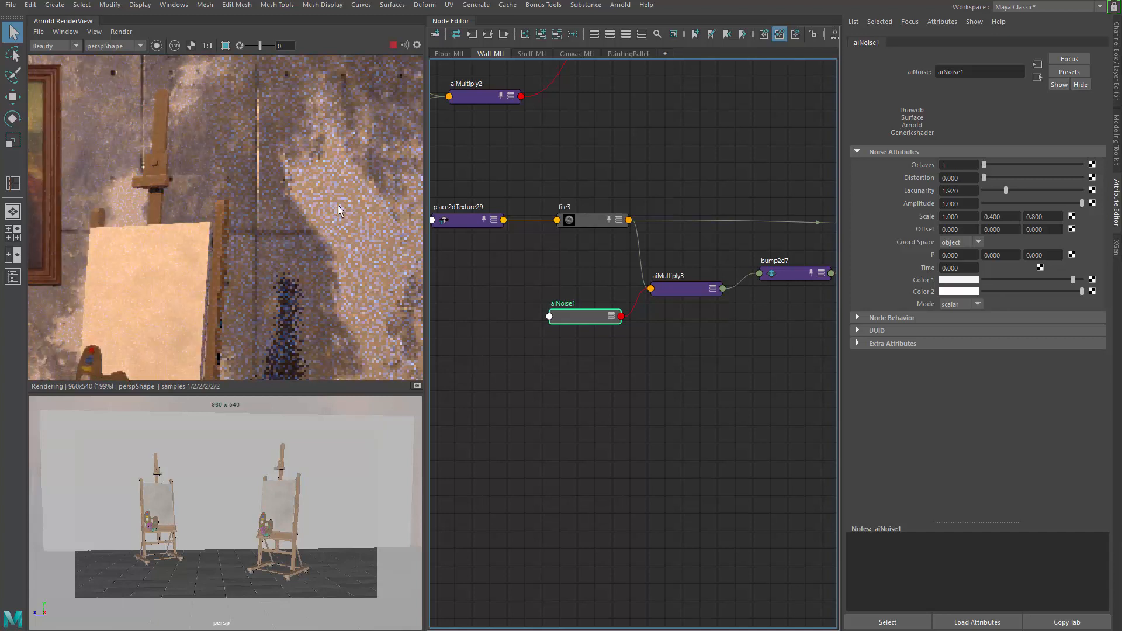
Step: Set place2dTexture29's second Offset value to 0.1, after trying 0.5 and 0.2
scroll(175, 222, "down", 3)
scroll(163, 234, "up", 1)
middle_click_drag(149, 245, 281, 201, "alt")
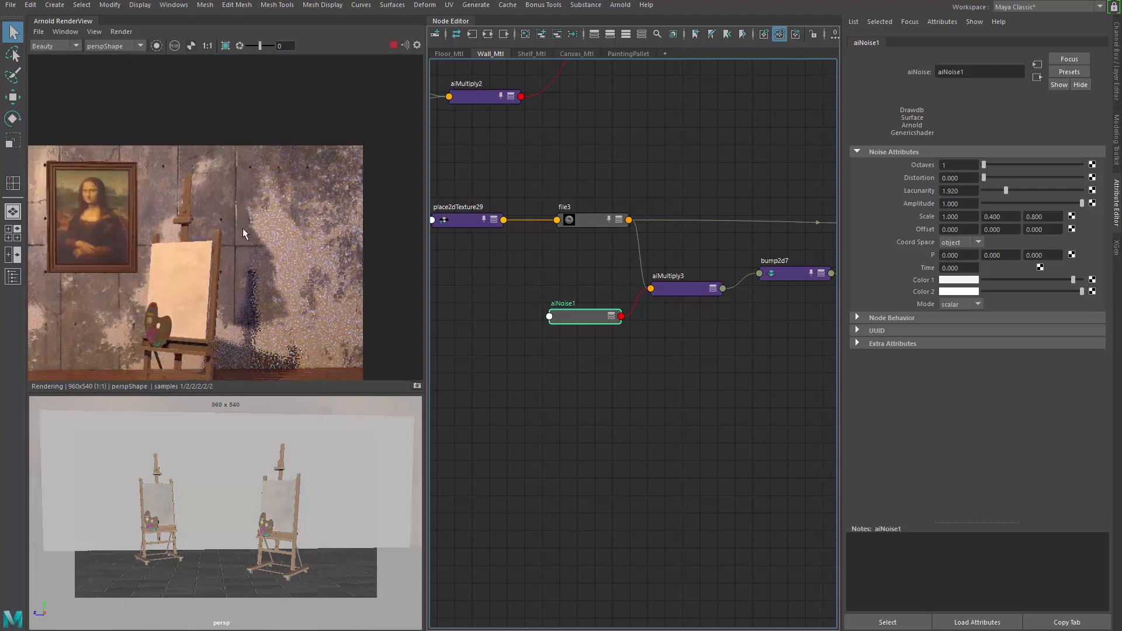
key("f")
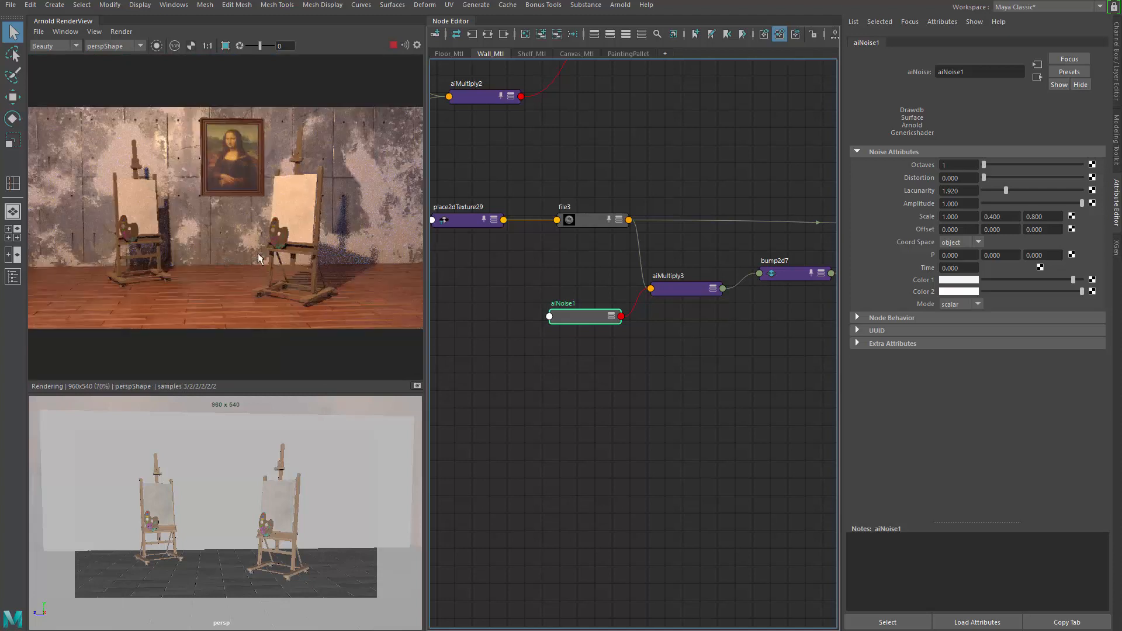
left_click(468, 220)
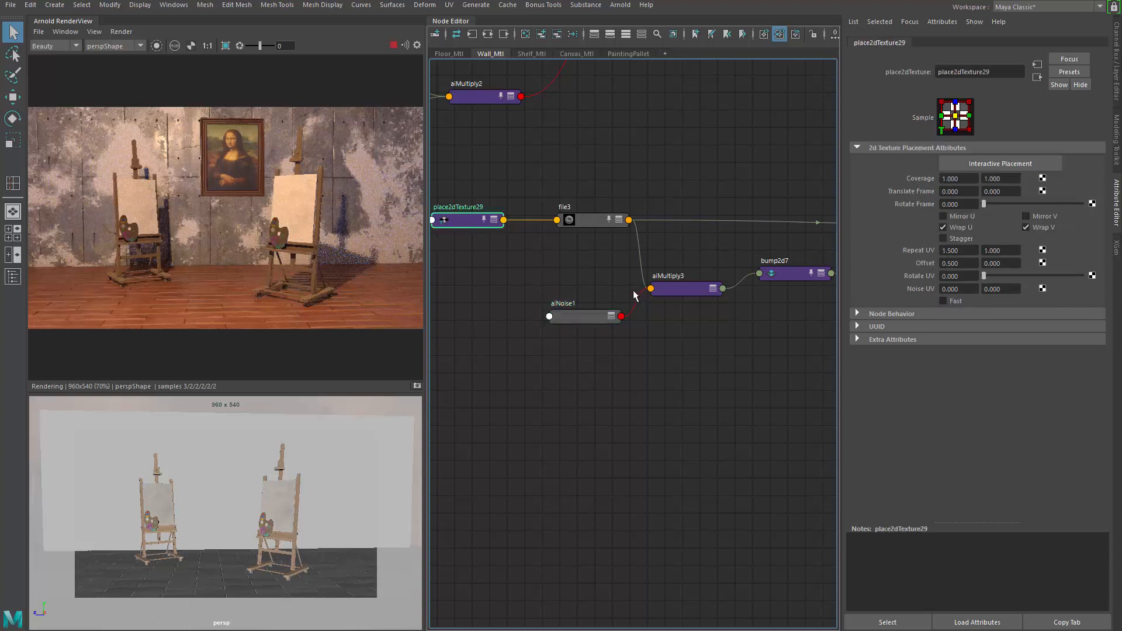
left_click(1004, 264)
type("0.5")
key("Return")
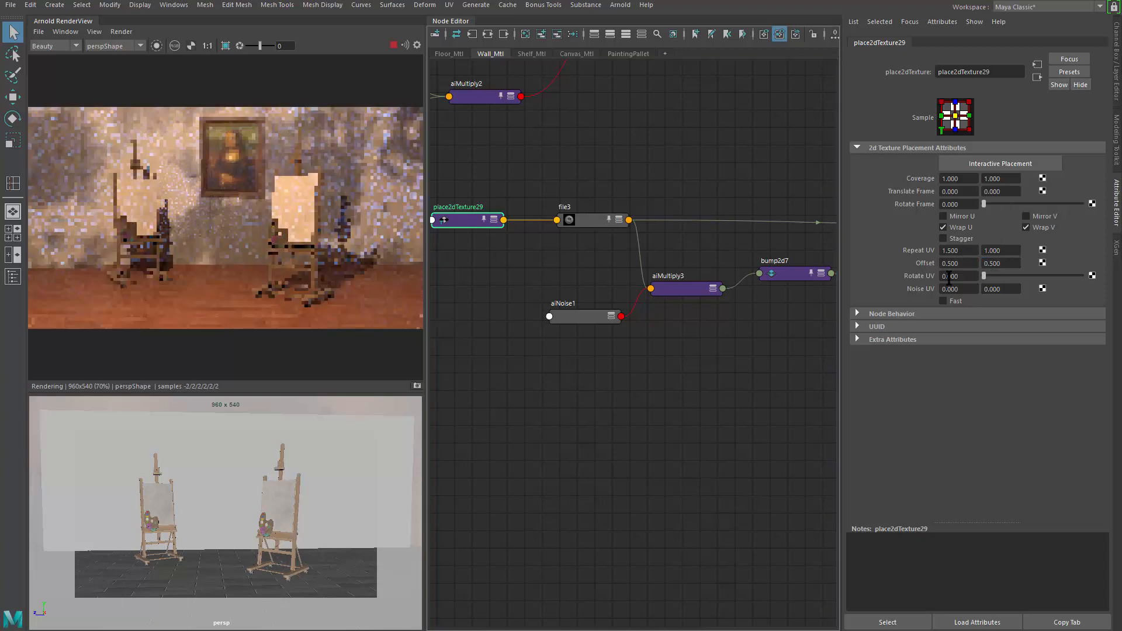
left_click(1002, 263)
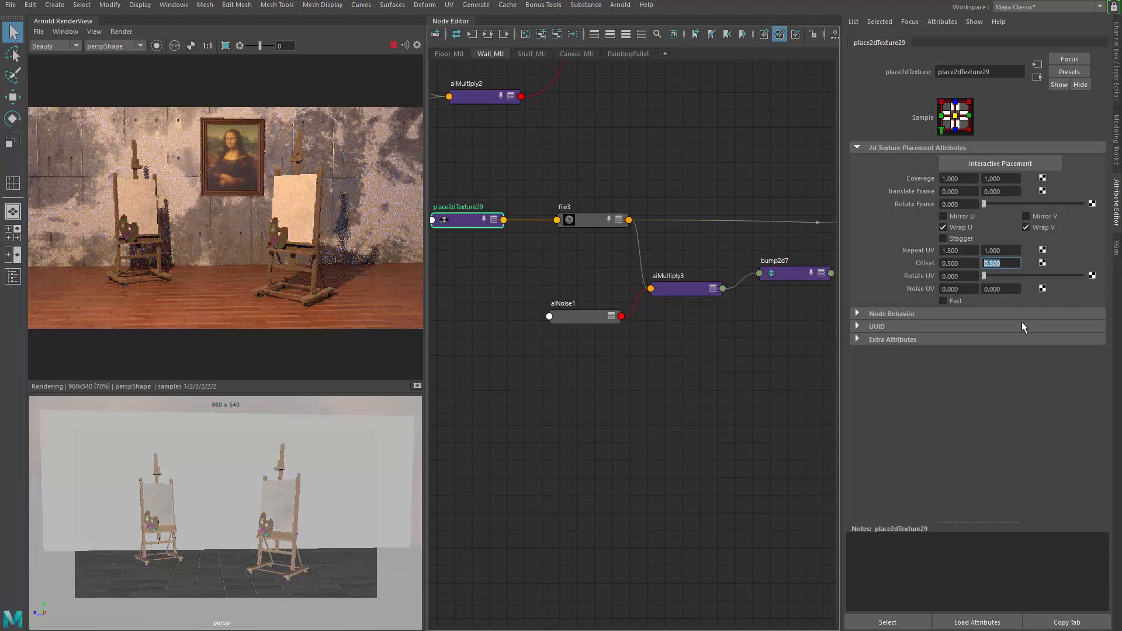
type("0.2")
key("Return")
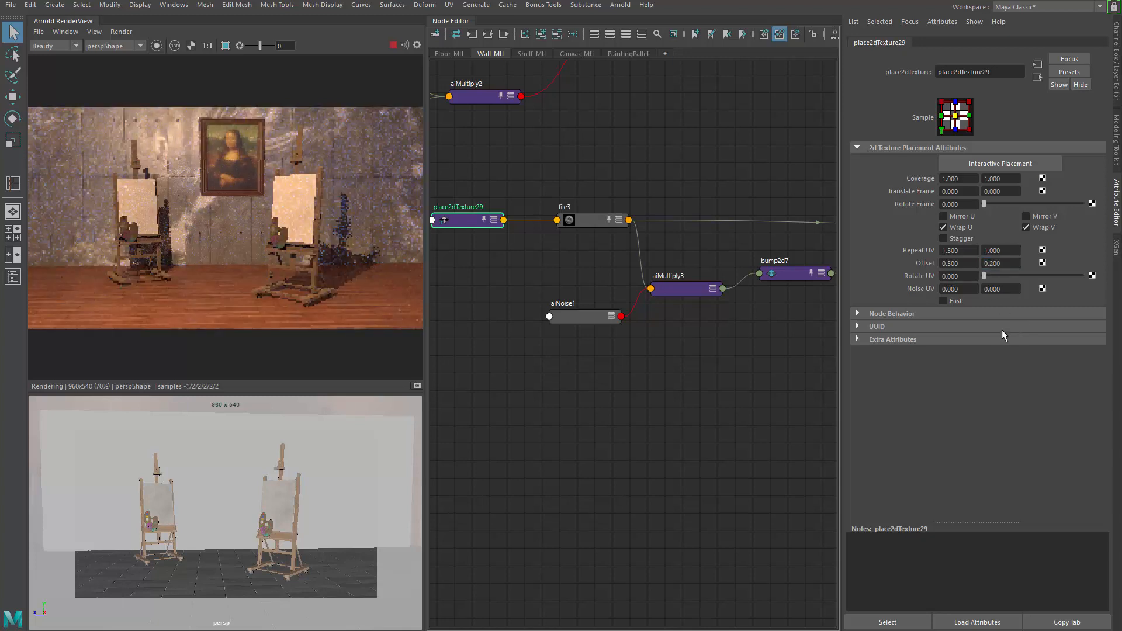
left_click(1001, 263)
type("0.1")
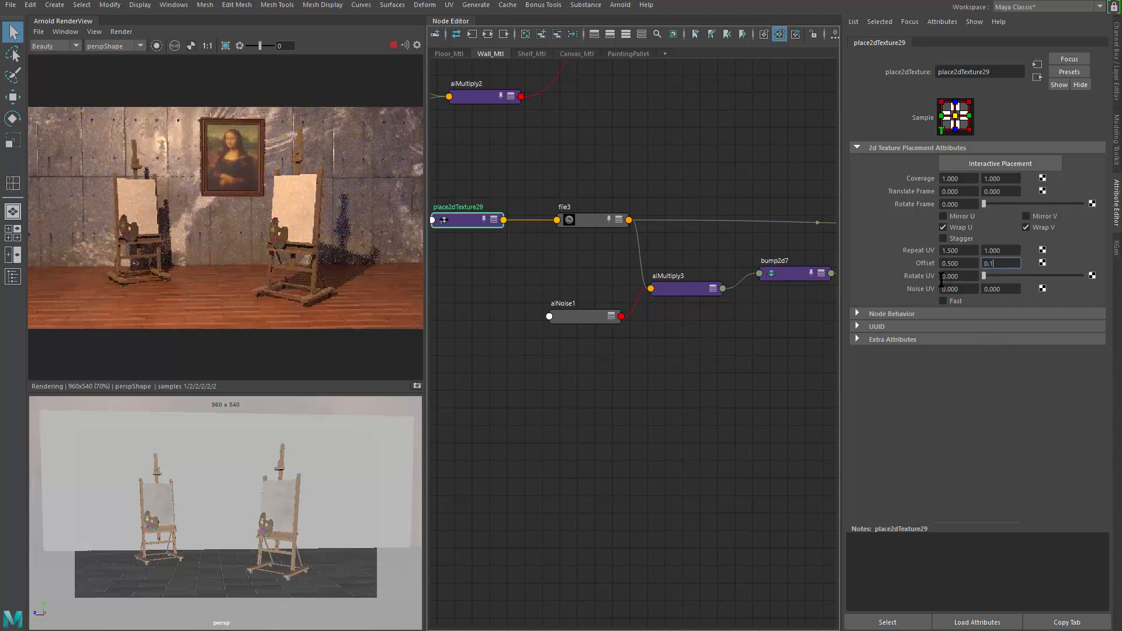
key("Return")
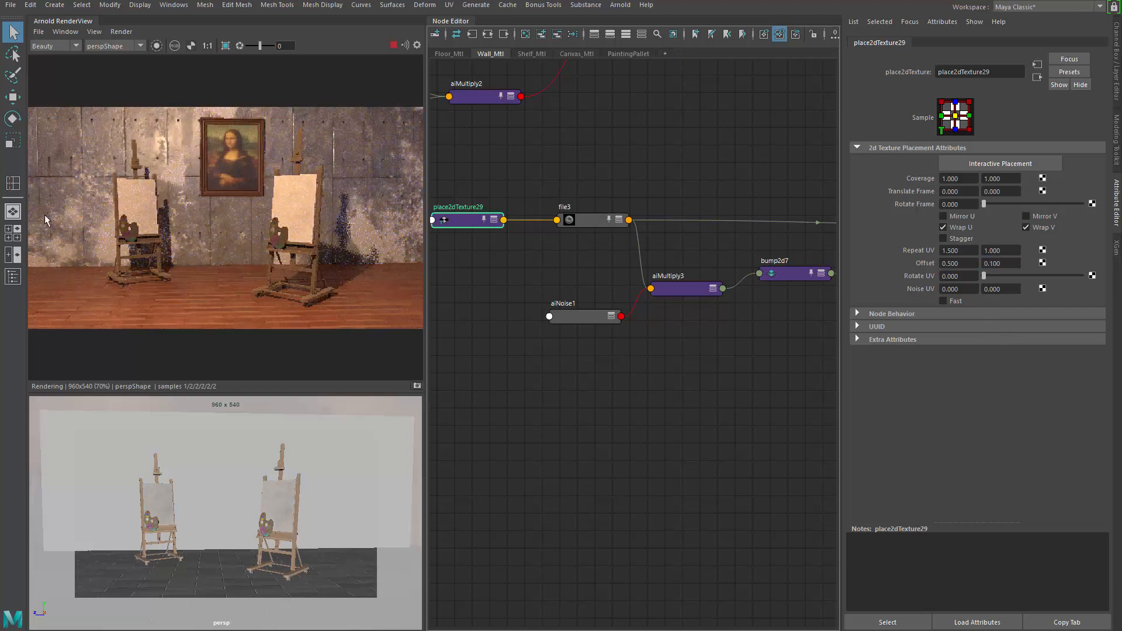
Step: Browse the Wall_Mtl node graph to the displacement shader and reframe the render view
scroll(336, 260, "down", 2)
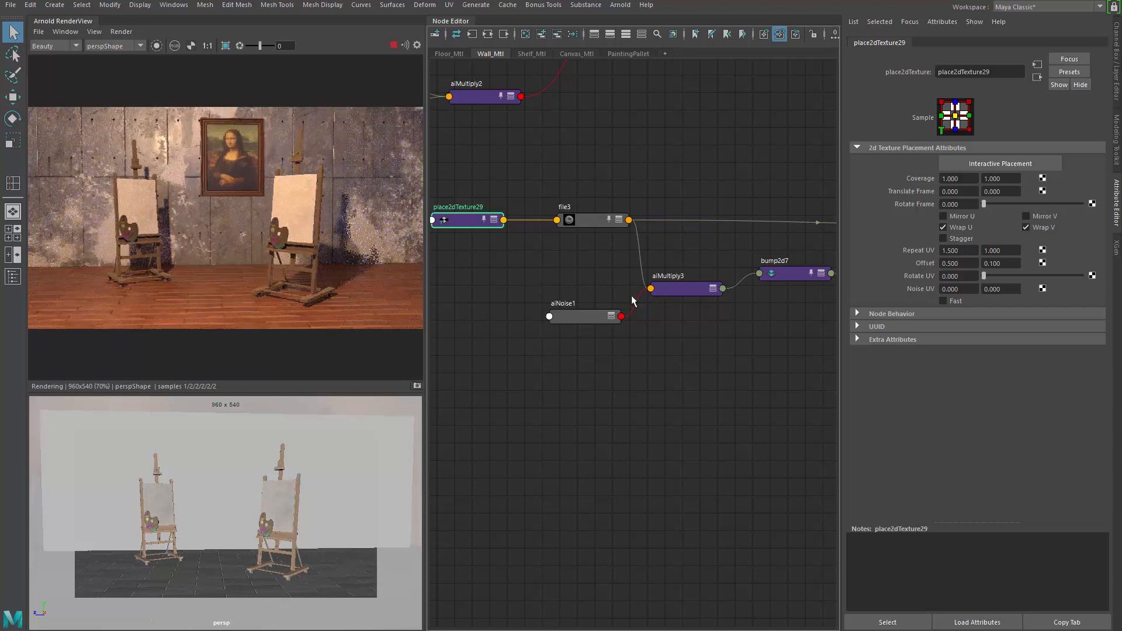
scroll(695, 318, "down", 2)
mouse_move(596, 360)
middle_mouse_down("alt")
mouse_move(458, 442)
mouse_move(695, 436)
mouse_move(411, 361)
middle_mouse_up("alt")
mouse_move(561, 386)
middle_mouse_down("alt")
mouse_move(440, 395)
mouse_move(307, 382)
middle_mouse_up("alt")
scroll(691, 284, "down", 3)
mouse_move(641, 316)
middle_mouse_down("alt")
mouse_move(690, 283)
mouse_move(621, 243)
middle_mouse_up("alt")
mouse_move(676, 408)
middle_mouse_down("alt")
mouse_move(603, 356)
mouse_move(552, 351)
middle_mouse_up("alt")
scroll(552, 351, "up", 2)
left_click_drag(620, 412, 625, 402)
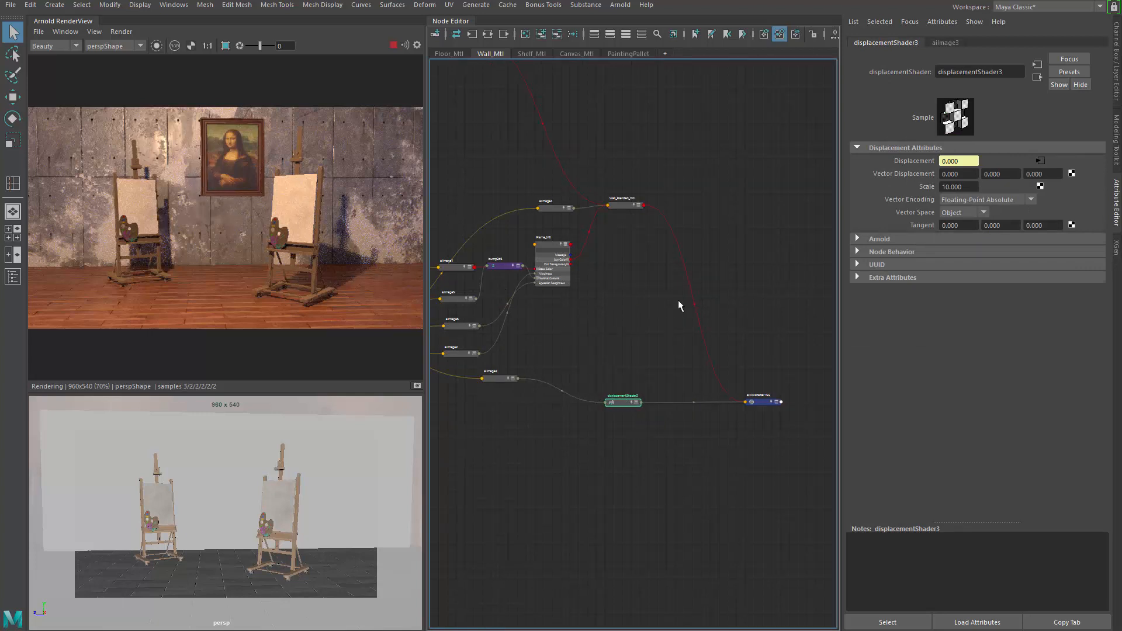
key("a")
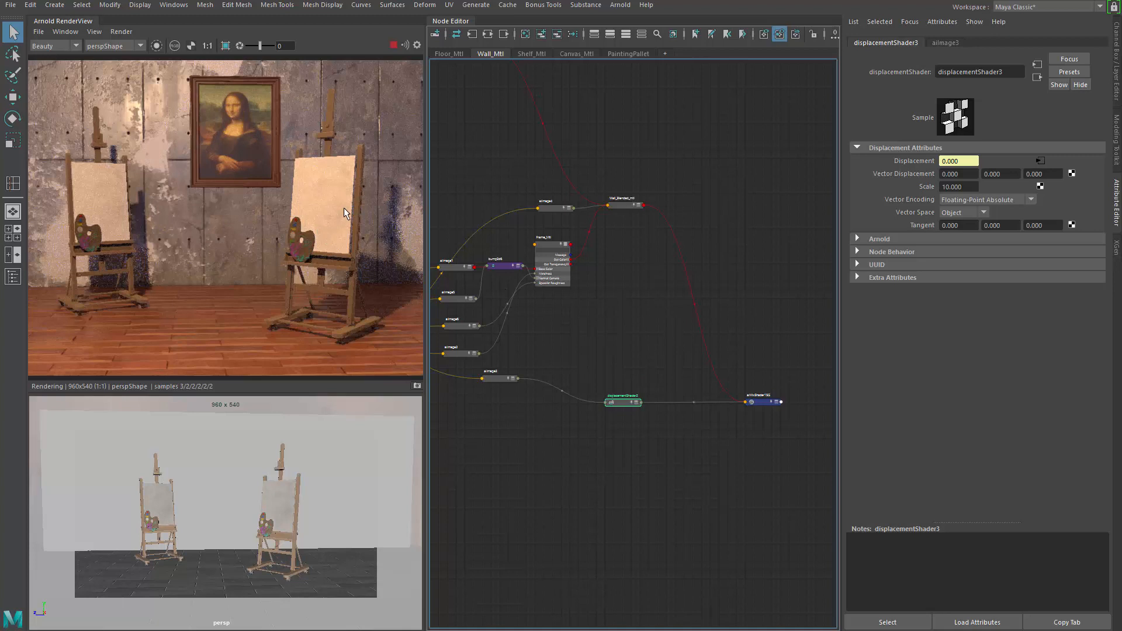
key("f")
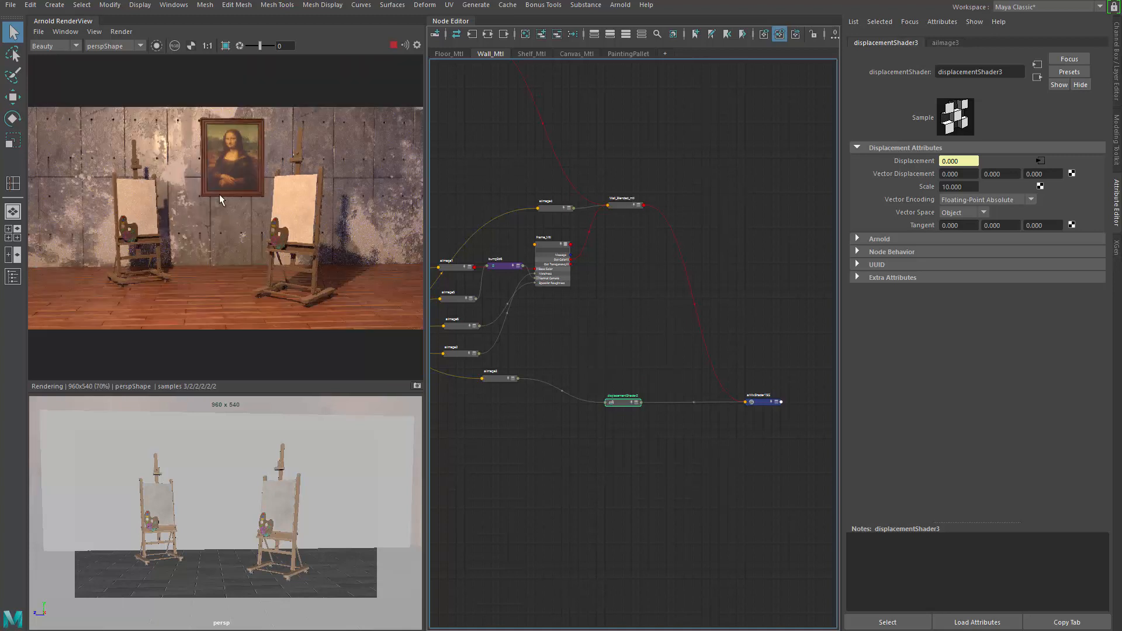